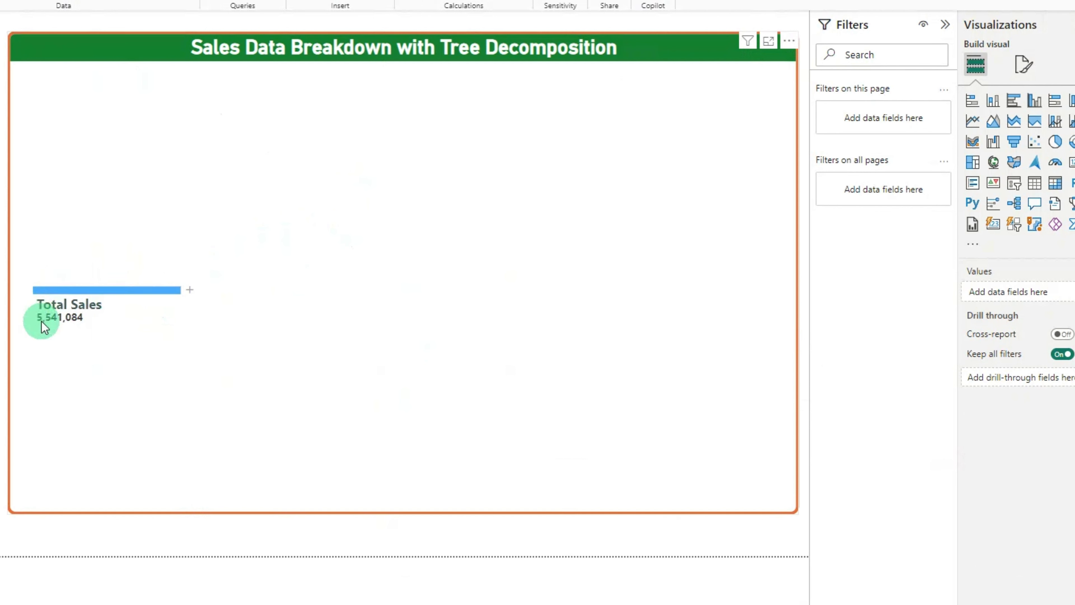
# Step: Drill the finished Total Sales tree down by State, New York by Category, and Laptop by Segment
pyautogui.click(191, 292)
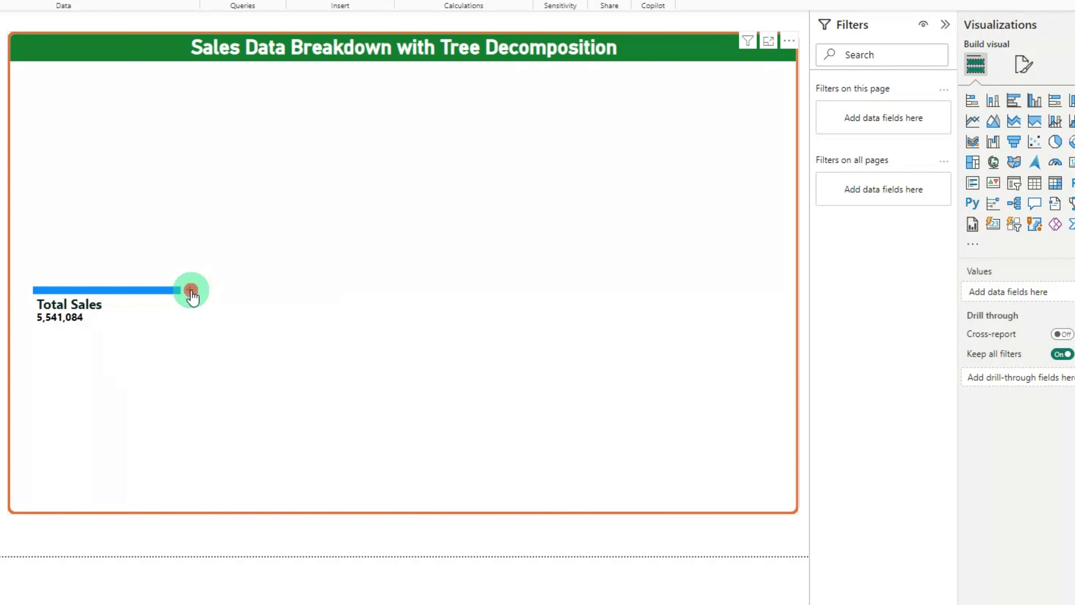
pyautogui.click(233, 335)
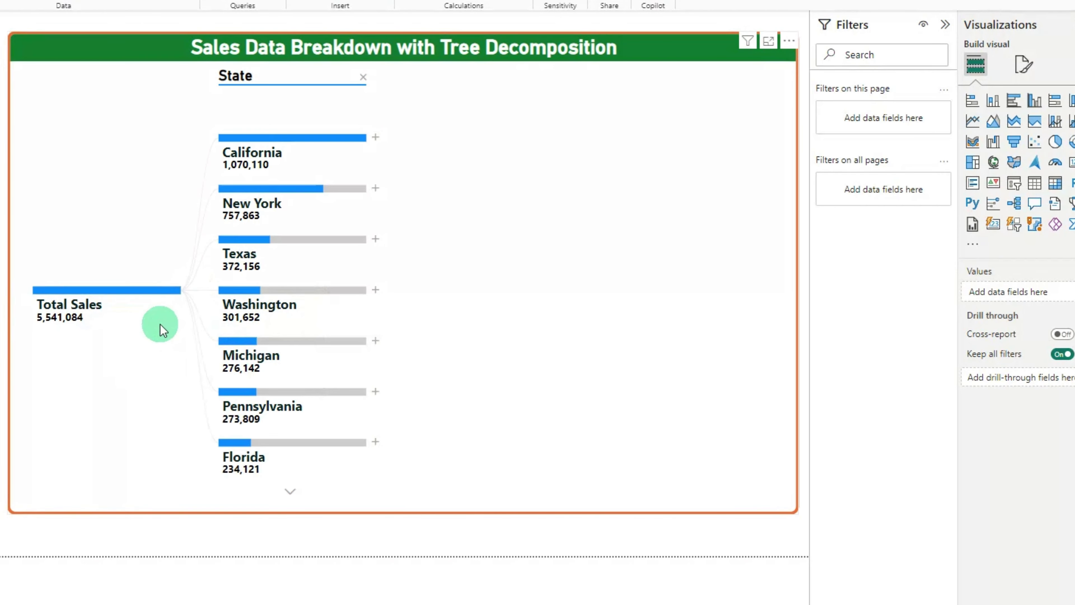
pyautogui.moveTo(248, 151)
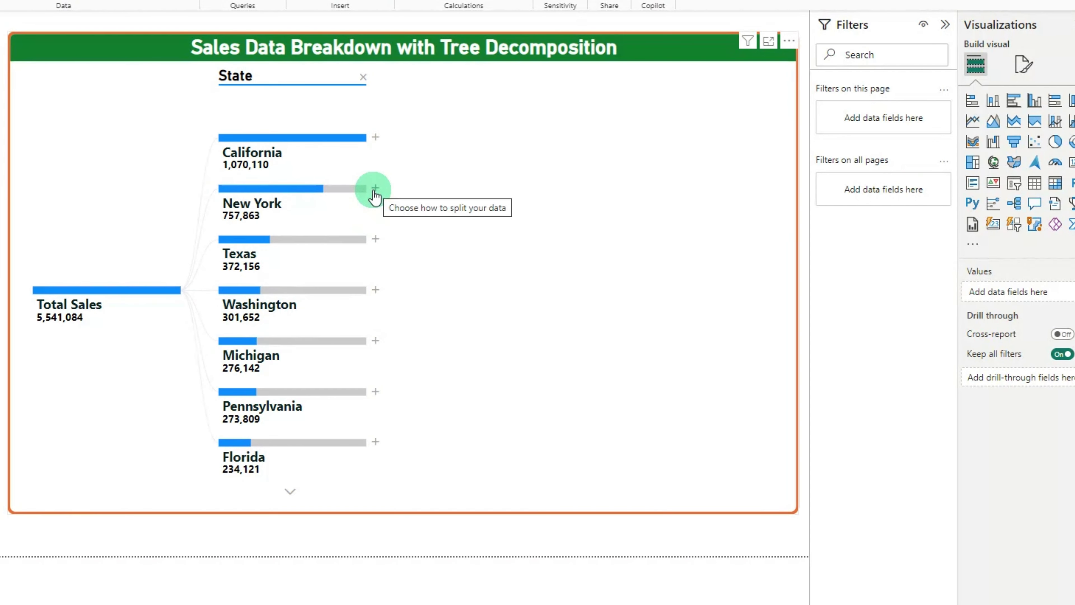
pyautogui.click(375, 188)
pyautogui.click(407, 234)
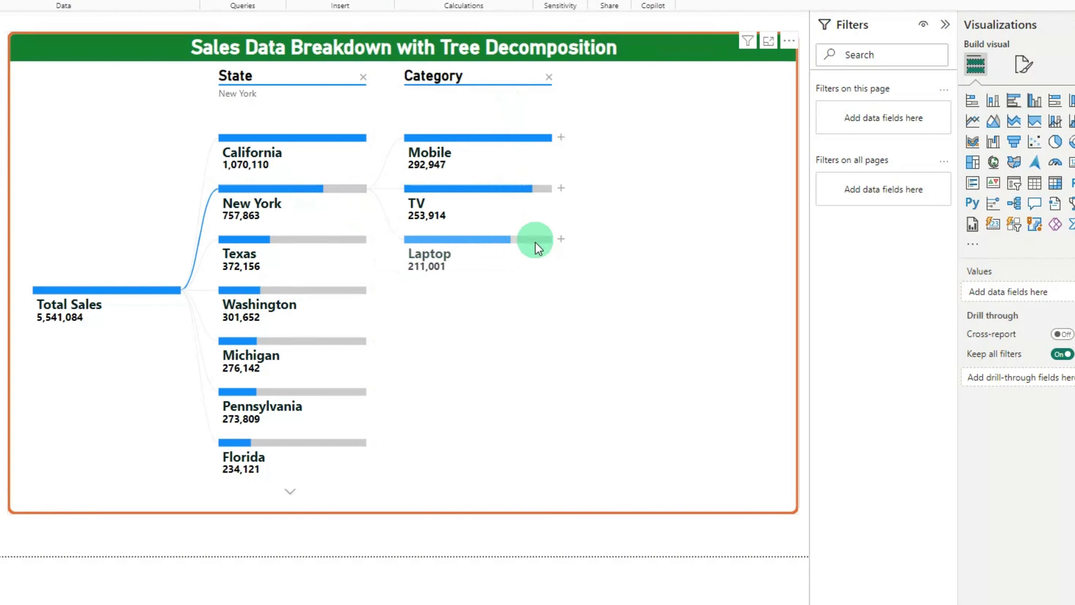
pyautogui.click(561, 239)
pyautogui.click(591, 282)
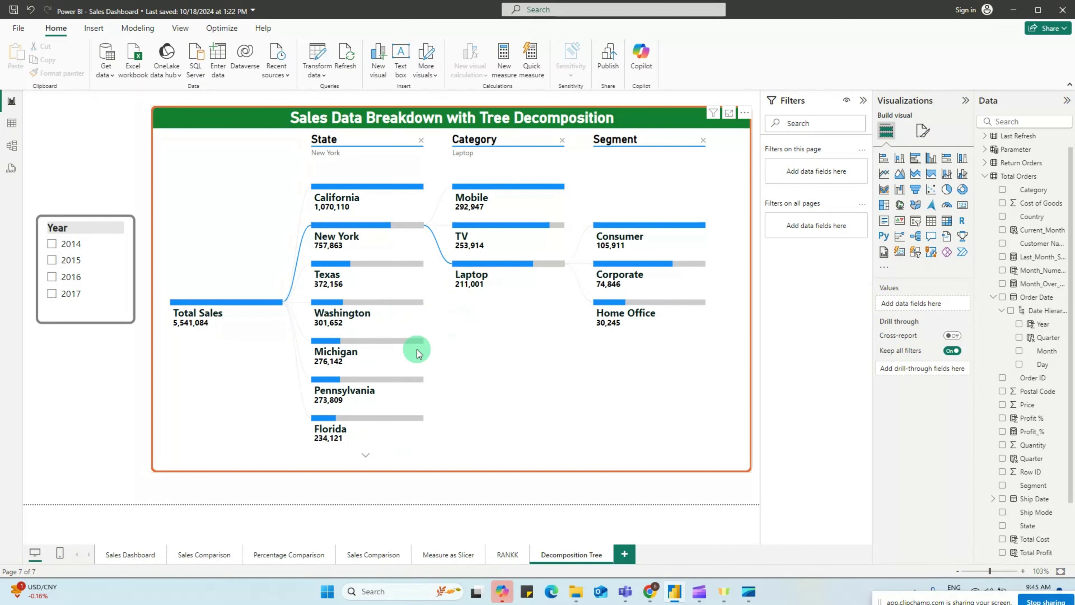
# Step: Filter the sales tree to the year 2017 and clear that year selection
pyautogui.click(51, 296)
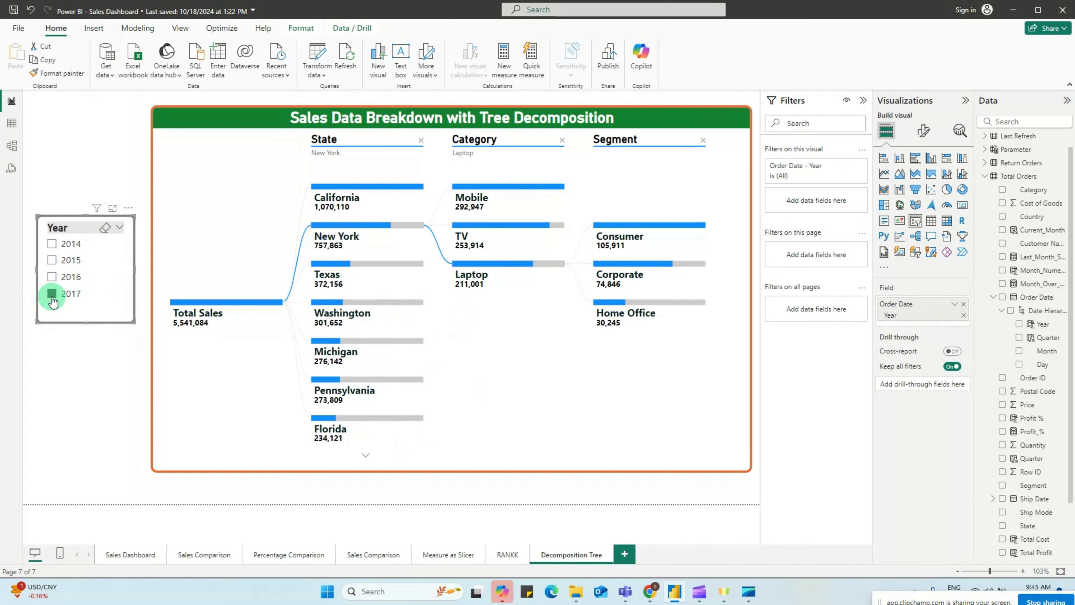
pyautogui.click(105, 231)
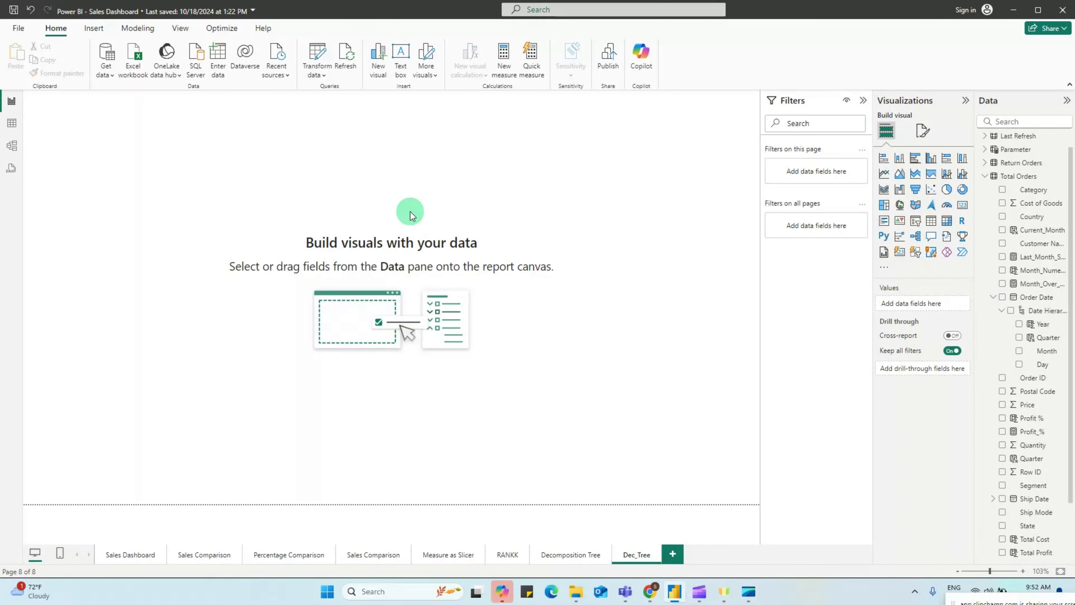
# Step: Examine the rows and columns of the Total Orders table and return to the report page
pyautogui.click(11, 123)
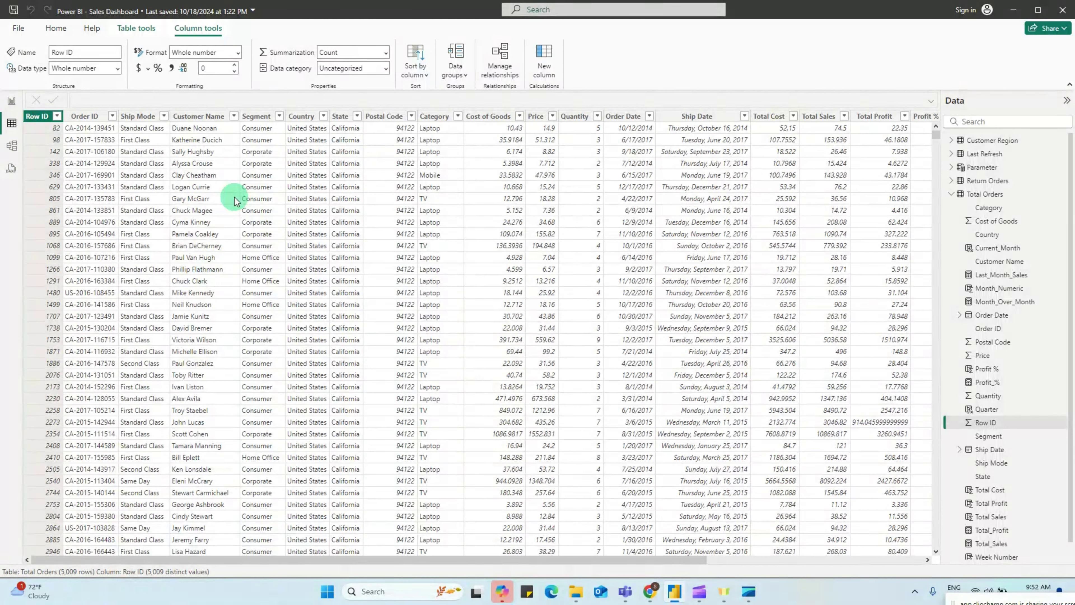
pyautogui.click(12, 101)
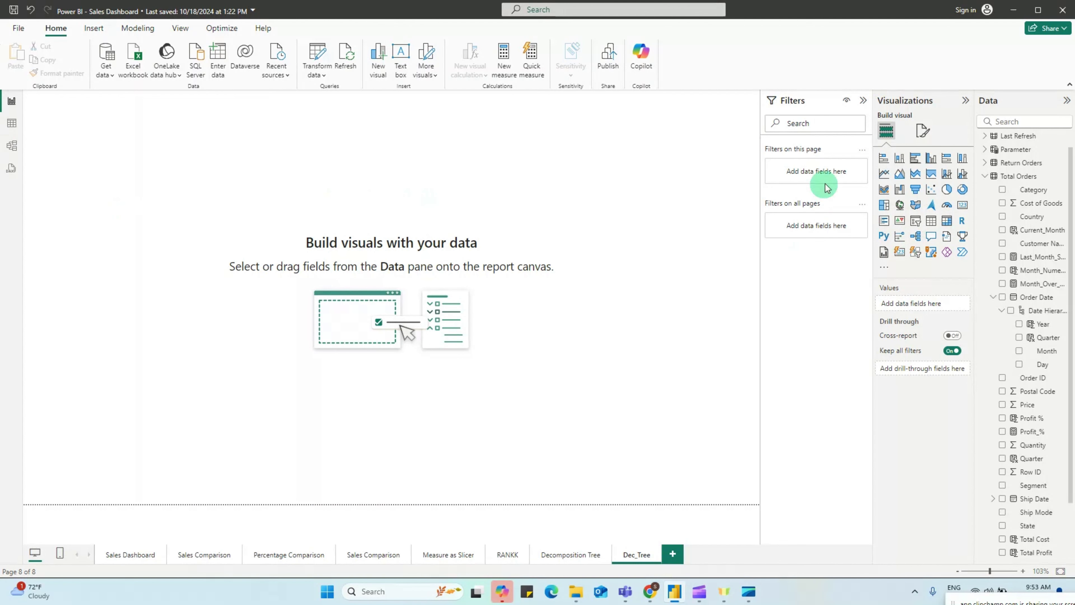
# Step: Add a decomposition tree visual to the Dec_Tree page, move it toward the page centre and enlarge it
pyautogui.click(914, 240)
pyautogui.moveTo(103, 137); pyautogui.dragTo(325, 234)
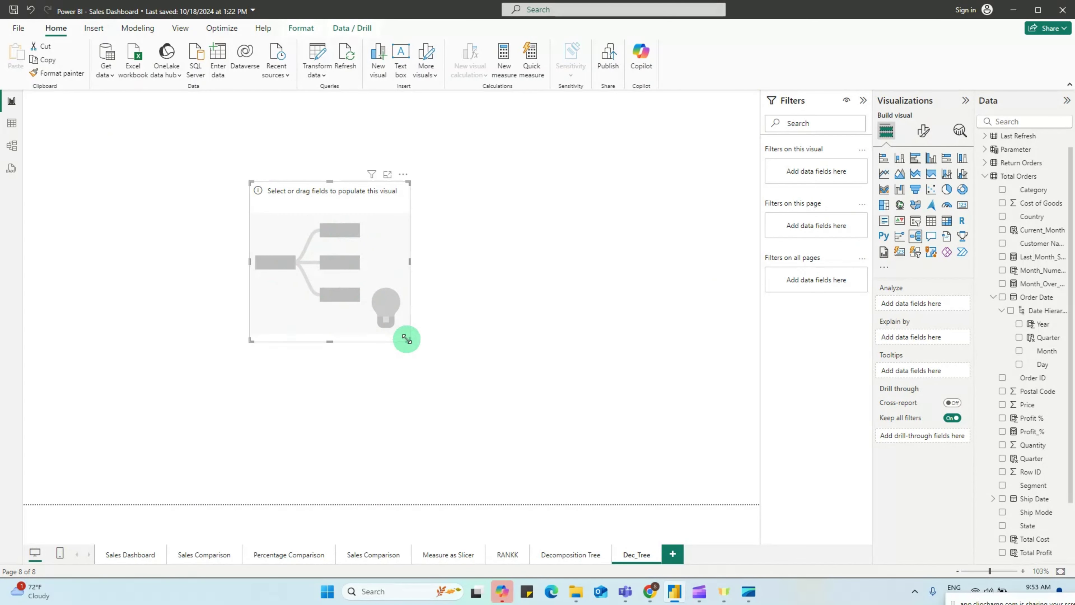
pyautogui.moveTo(408, 339); pyautogui.dragTo(692, 433)
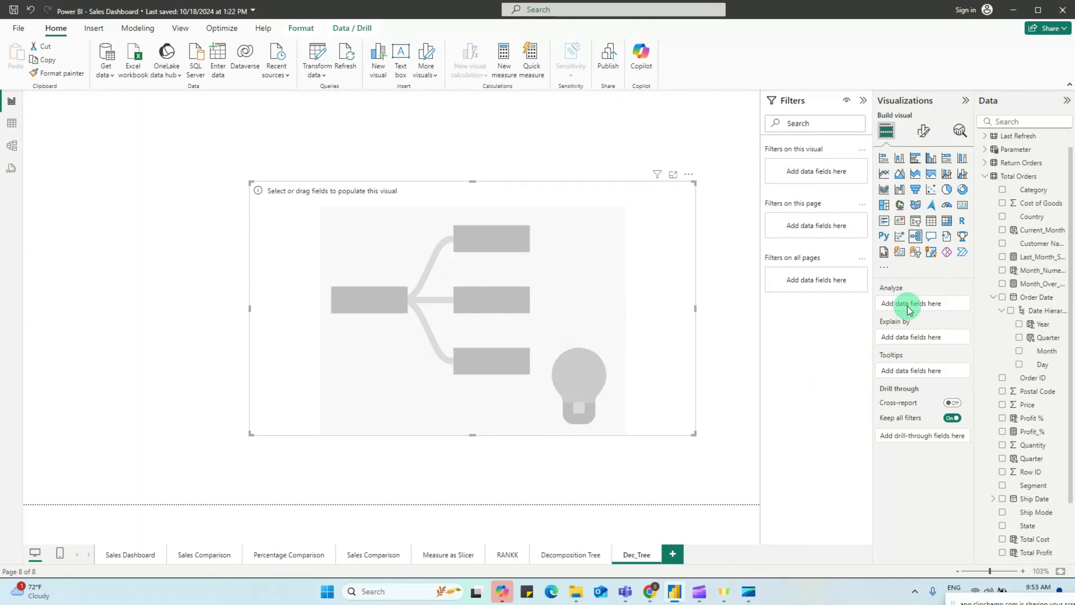
# Step: Find the Total Sales field of the Total Orders table and set it as the value the decomposition tree analyzes
pyautogui.moveTo(894, 292)
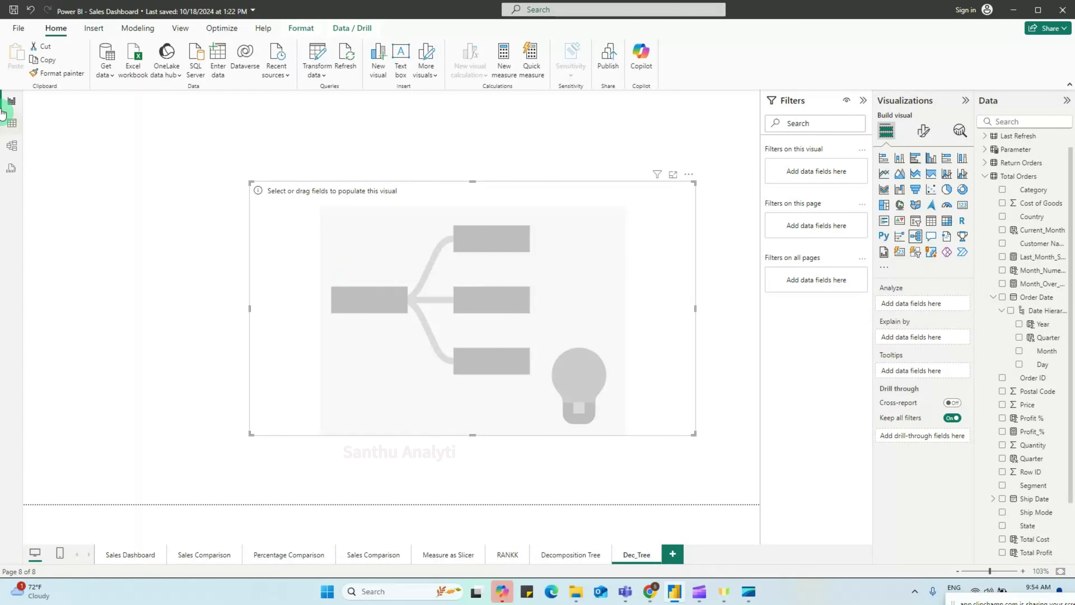
pyautogui.click(12, 123)
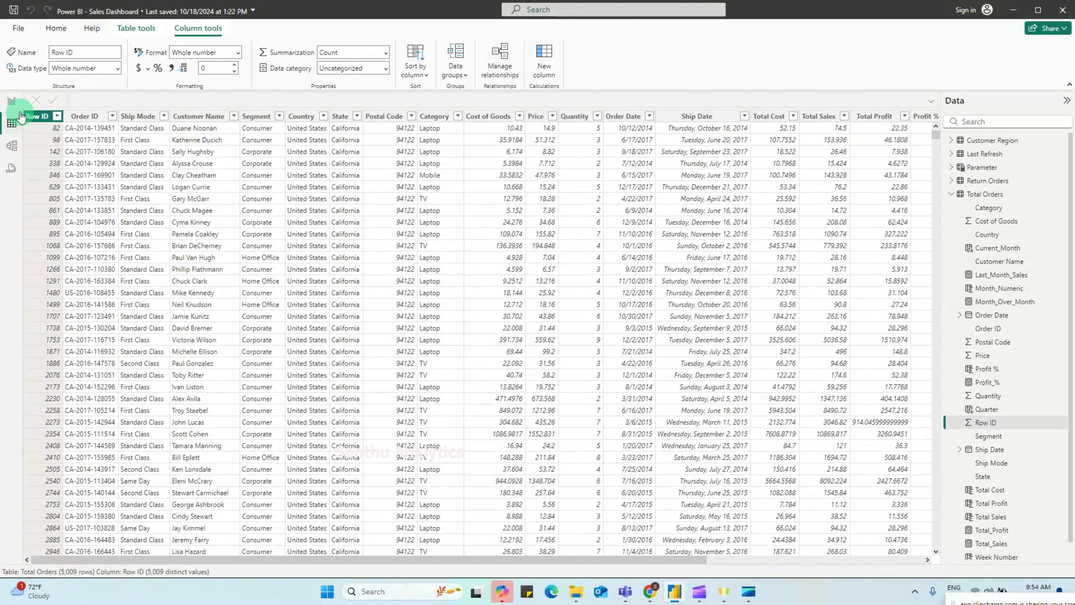
pyautogui.click(12, 103)
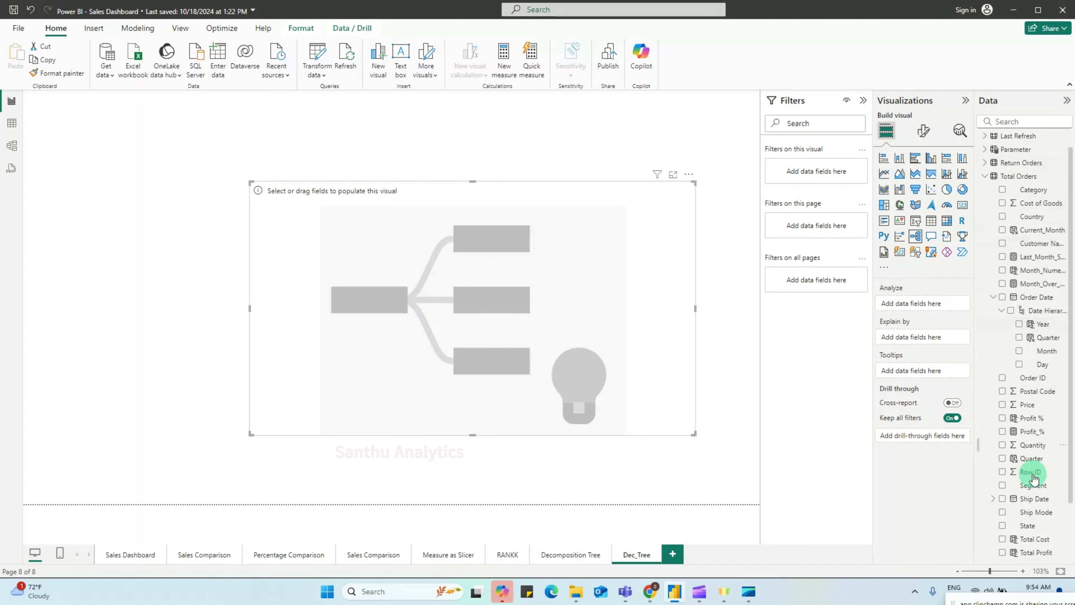
pyautogui.click(1036, 124)
pyautogui.write('tota')
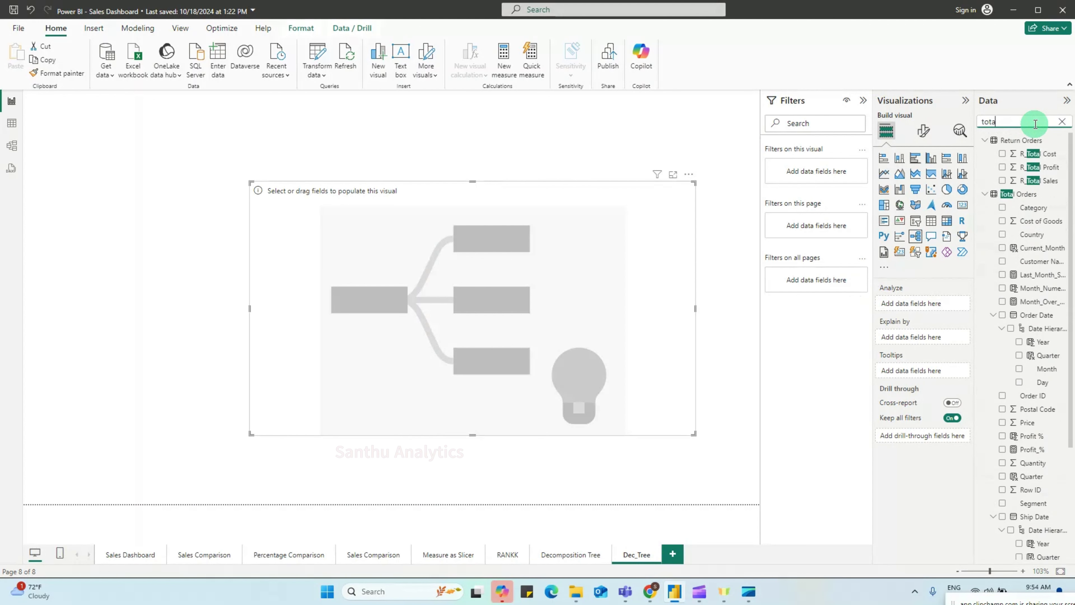
pyautogui.write('l sales')
pyautogui.moveTo(1035, 180); pyautogui.dragTo(922, 305)
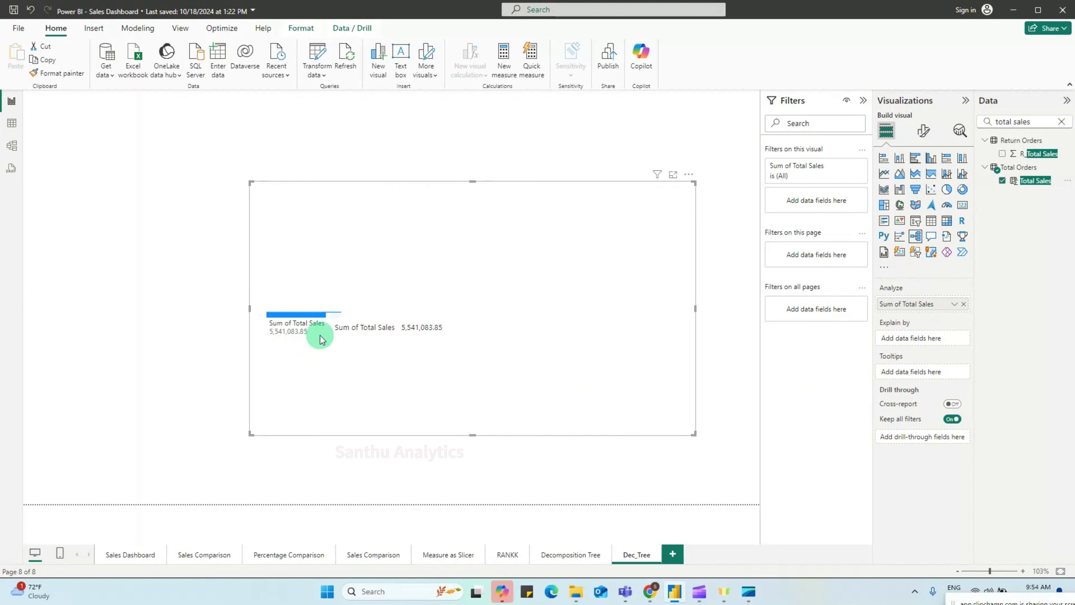
# Step: Explain the tree by the Year level of Order Date and split Total Sales by Year
pyautogui.moveTo(305, 330)
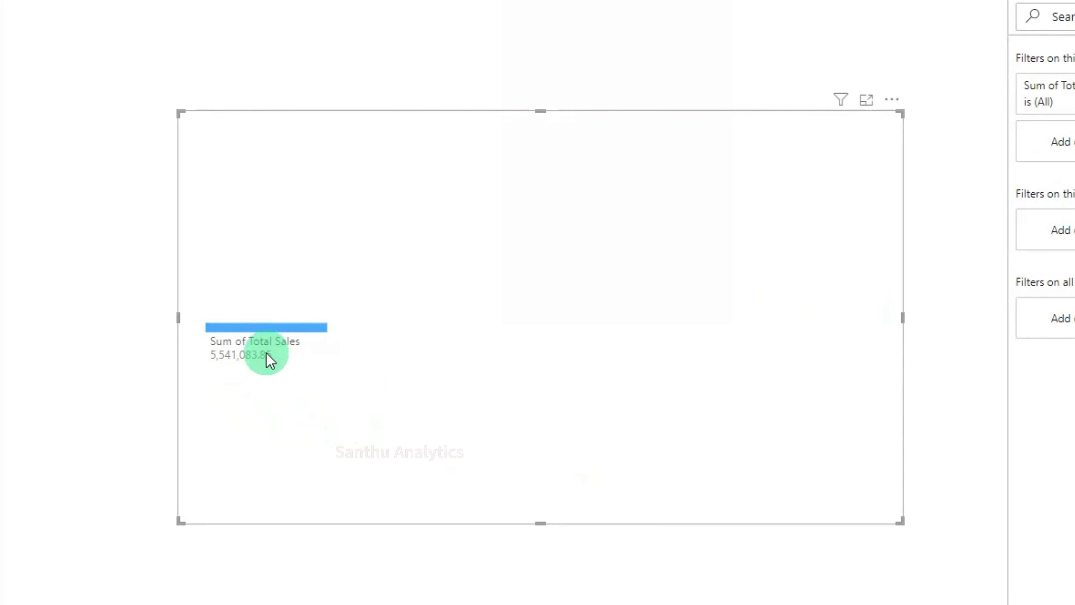
pyautogui.moveTo(276, 354)
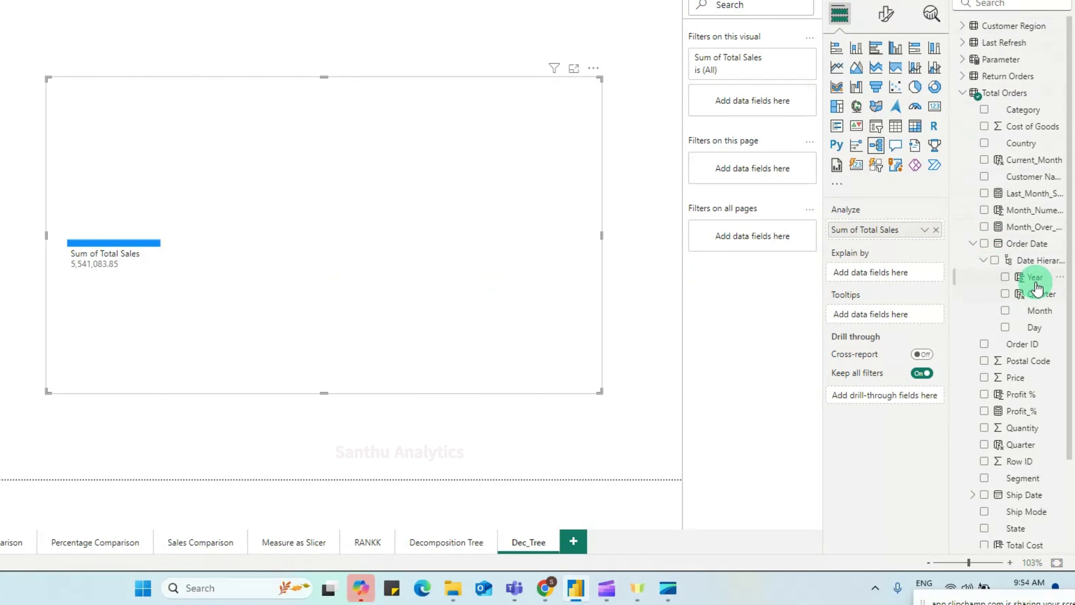
pyautogui.moveTo(1036, 288); pyautogui.dragTo(891, 280)
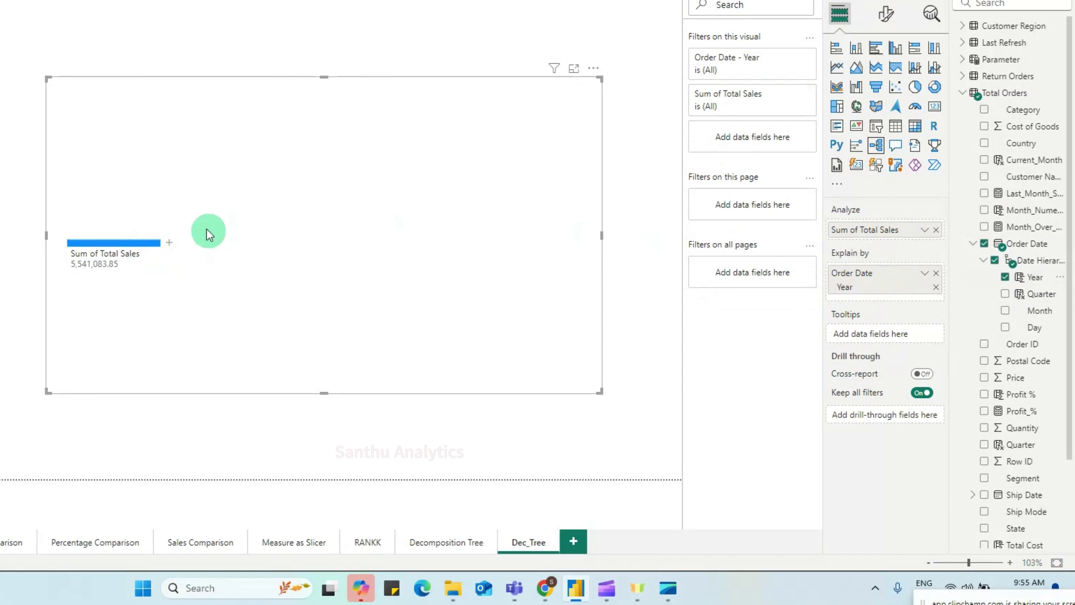
pyautogui.click(171, 248)
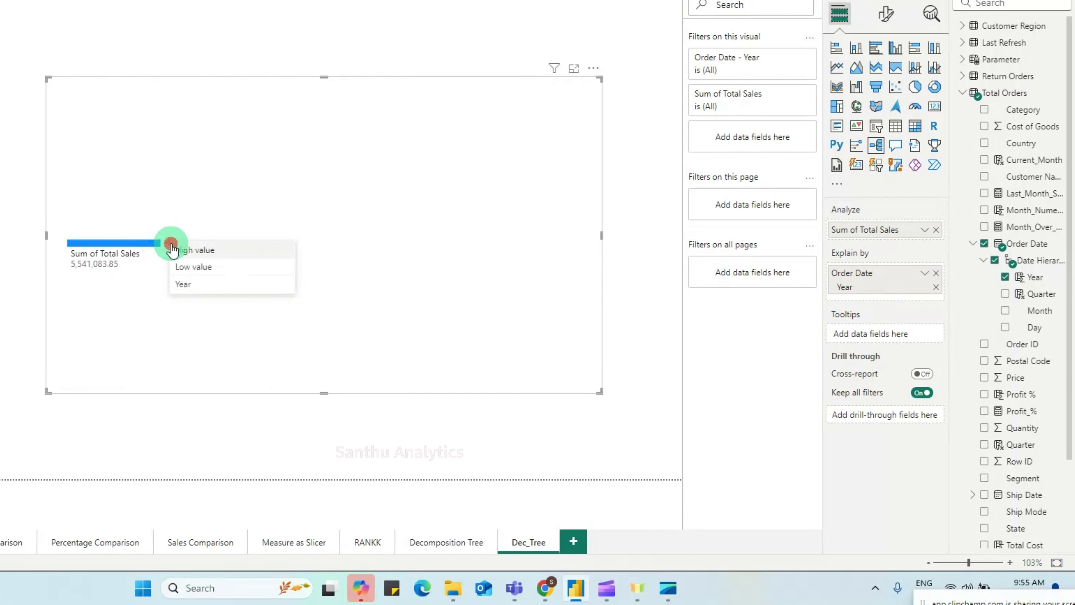
pyautogui.click(228, 284)
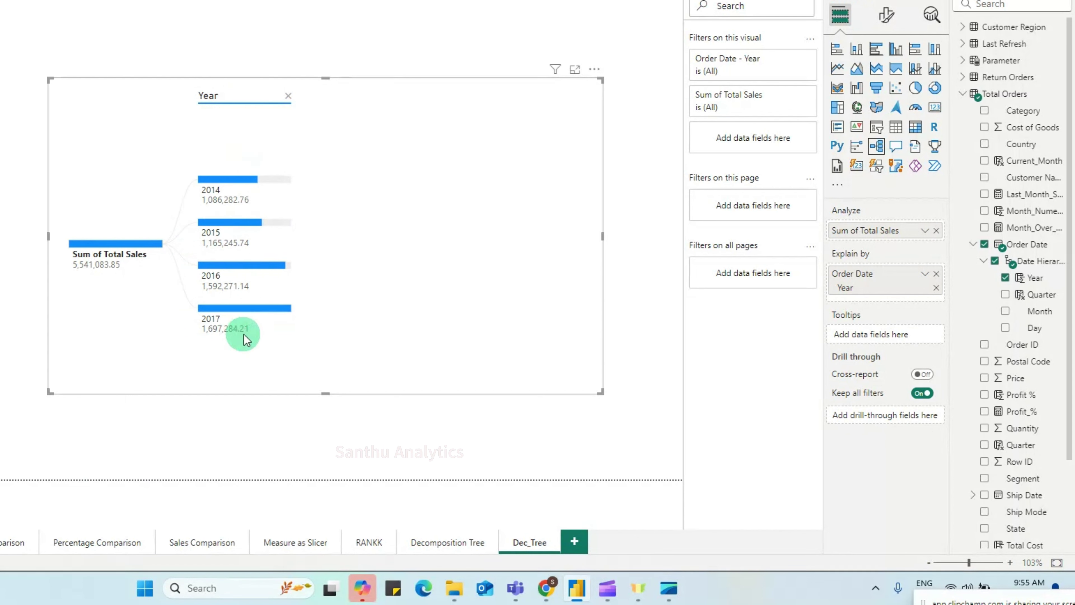
# Step: Remove the Year level from the tree and take Order Date out of its explaining fields
pyautogui.moveTo(217, 328)
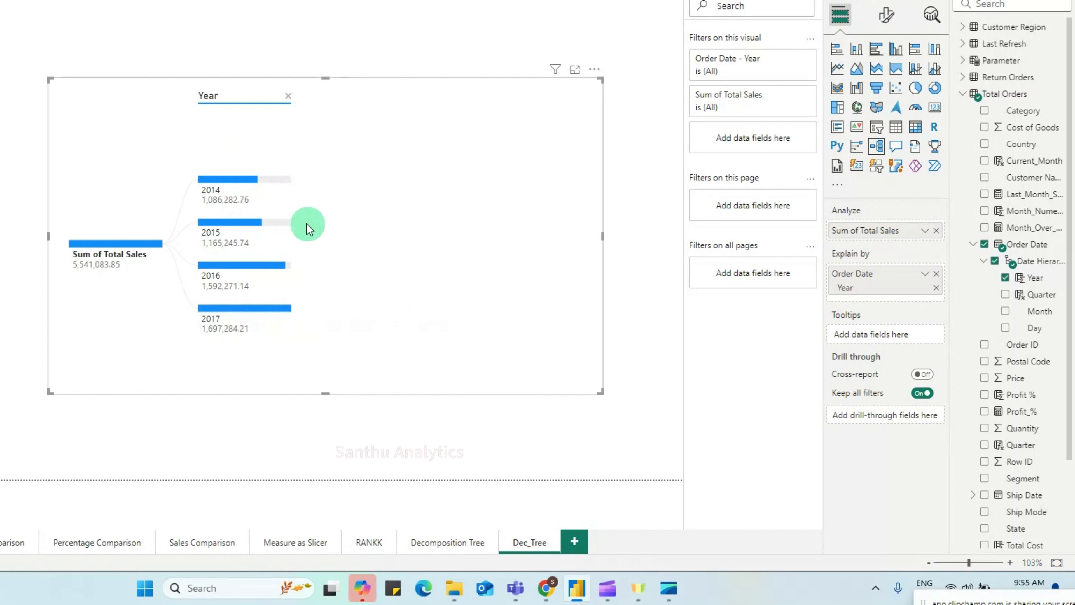
pyautogui.moveTo(246, 196)
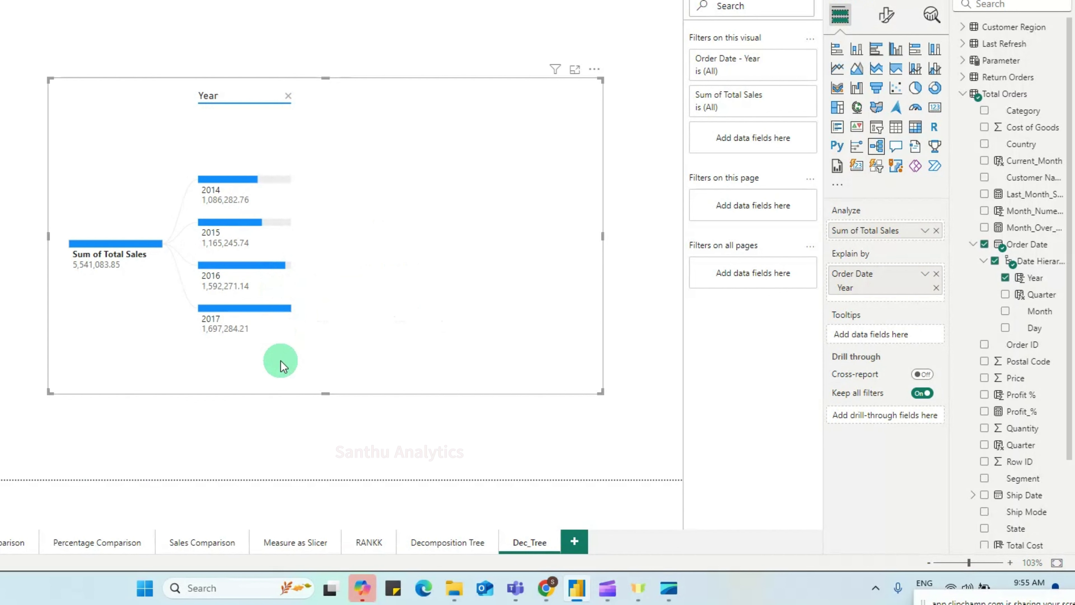
pyautogui.click(289, 96)
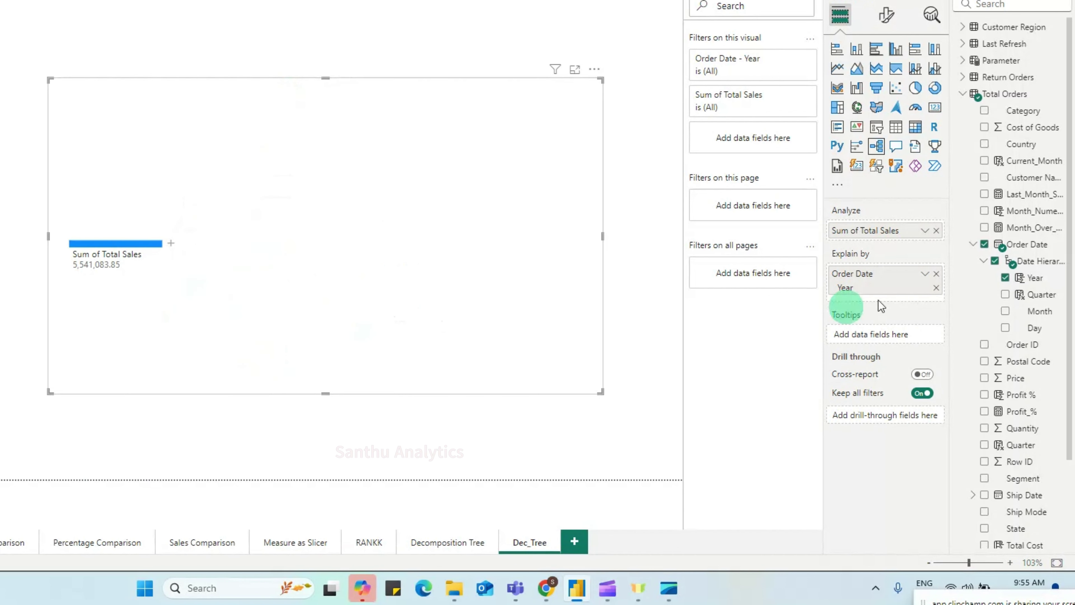
pyautogui.click(936, 273)
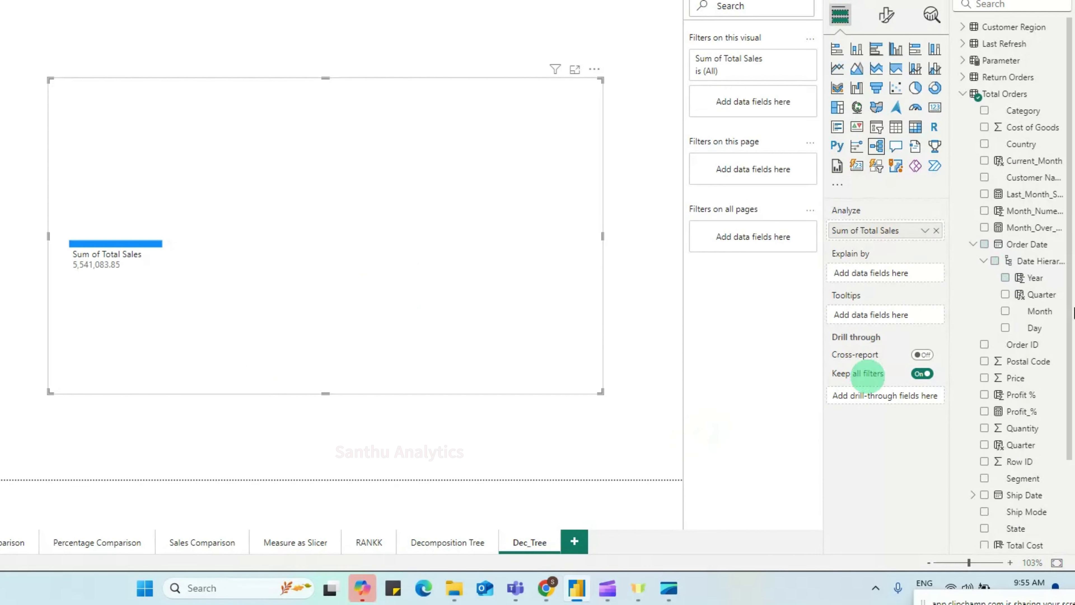
# Step: Split the Total Sales tree by the State field from Total Orders and enlarge the visual
pyautogui.click(981, 7)
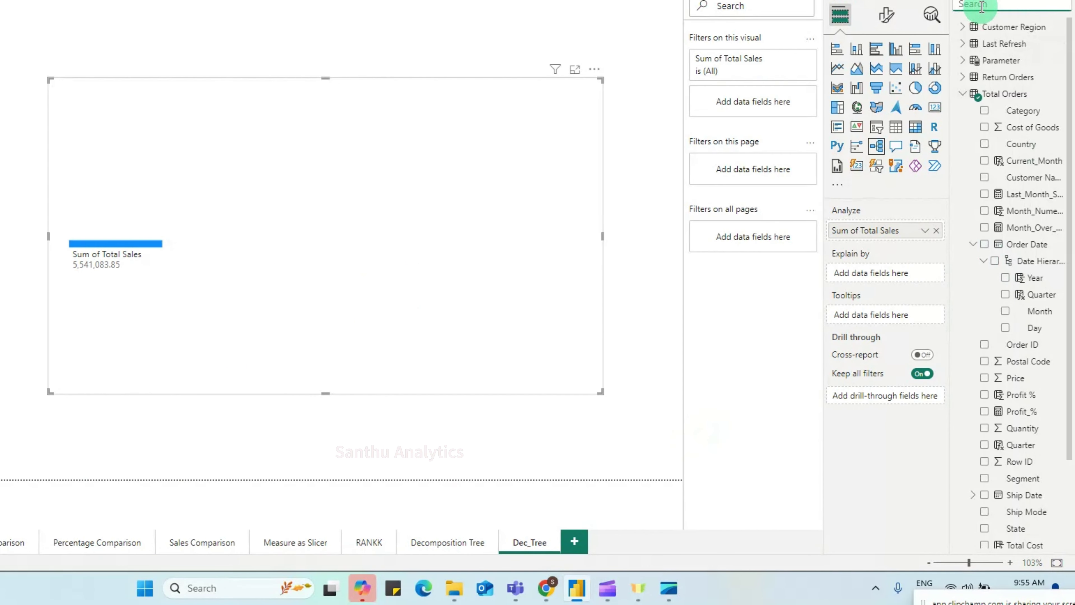
pyautogui.write('state')
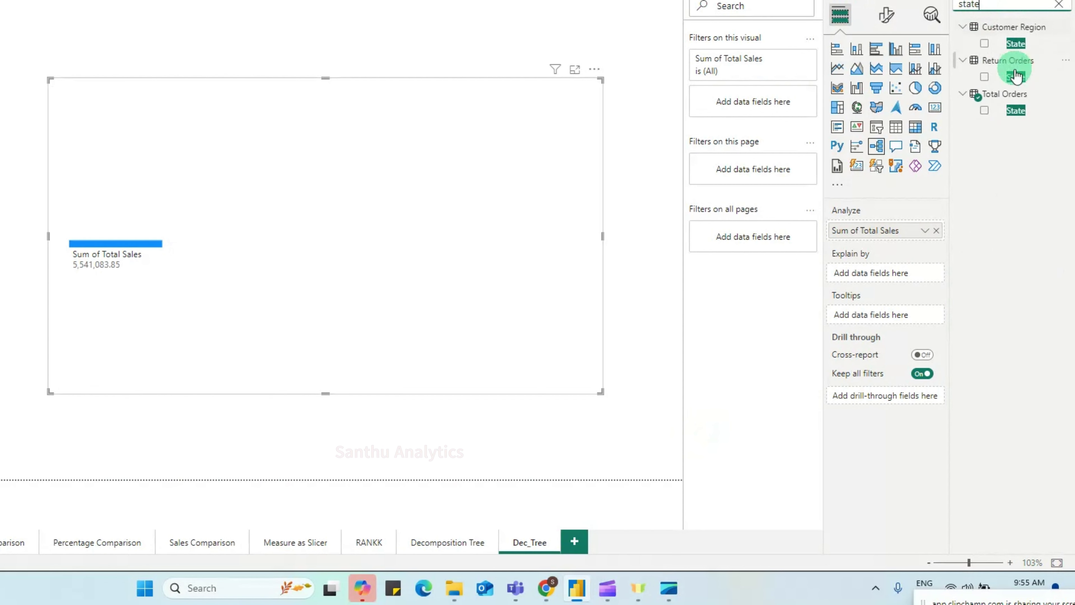
pyautogui.moveTo(1013, 114); pyautogui.dragTo(885, 279)
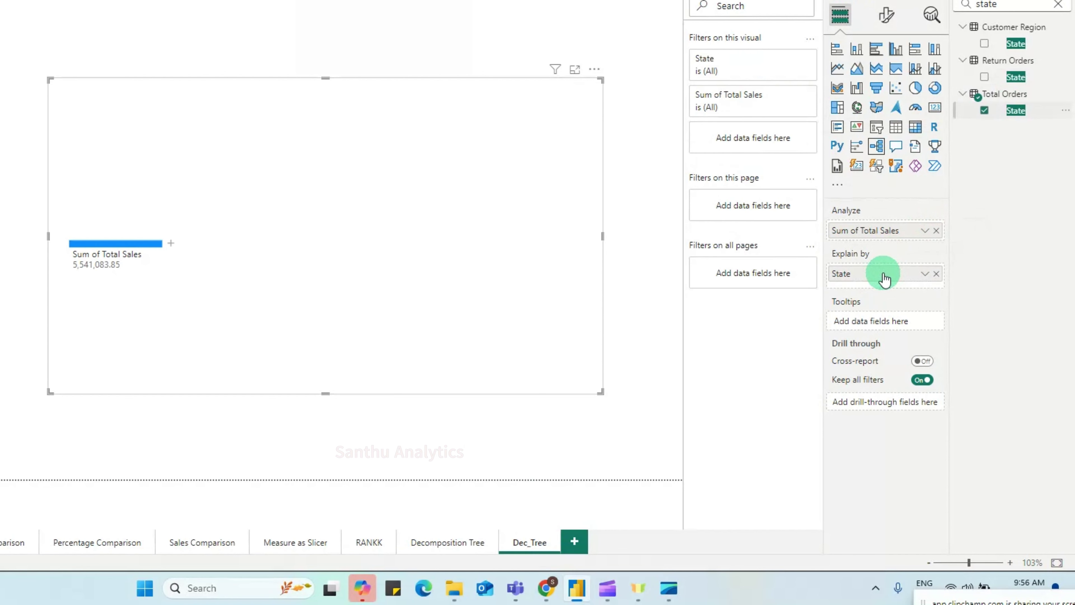
pyautogui.click(171, 253)
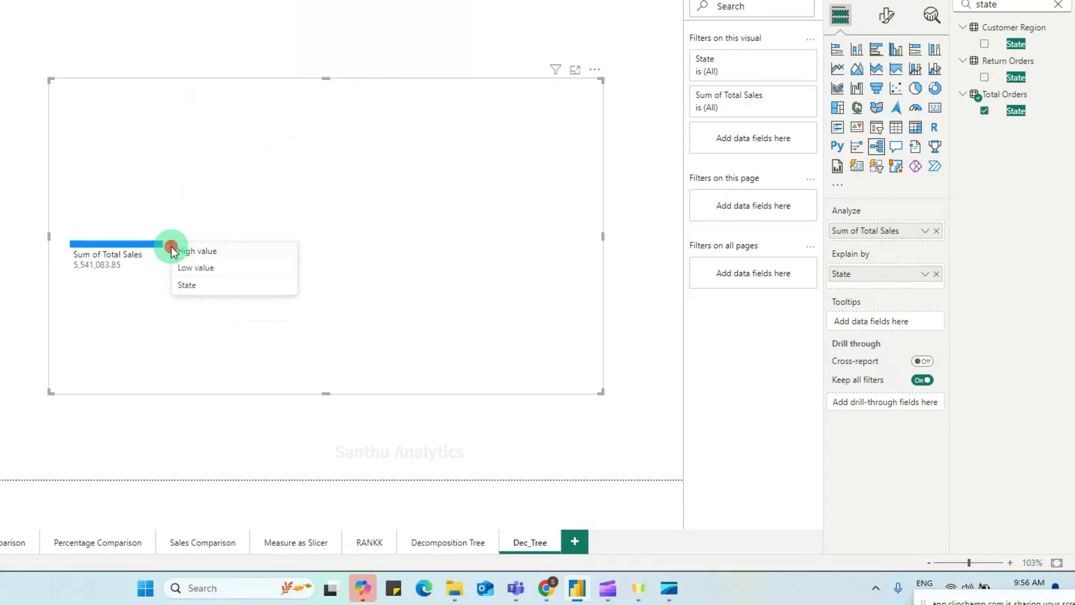
pyautogui.click(197, 287)
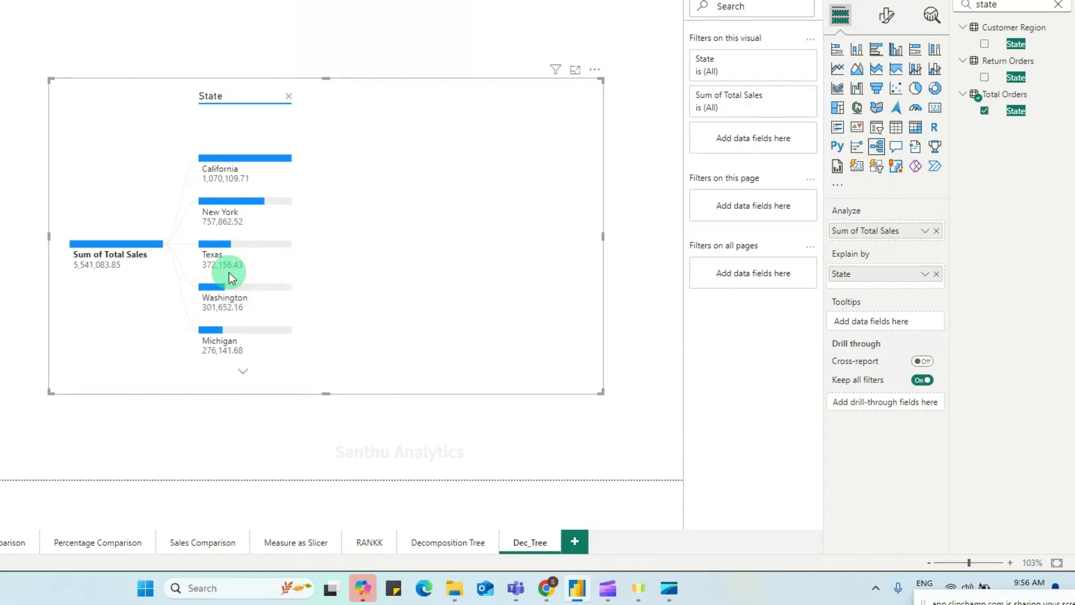
pyautogui.moveTo(588, 129); pyautogui.dragTo(612, 68)
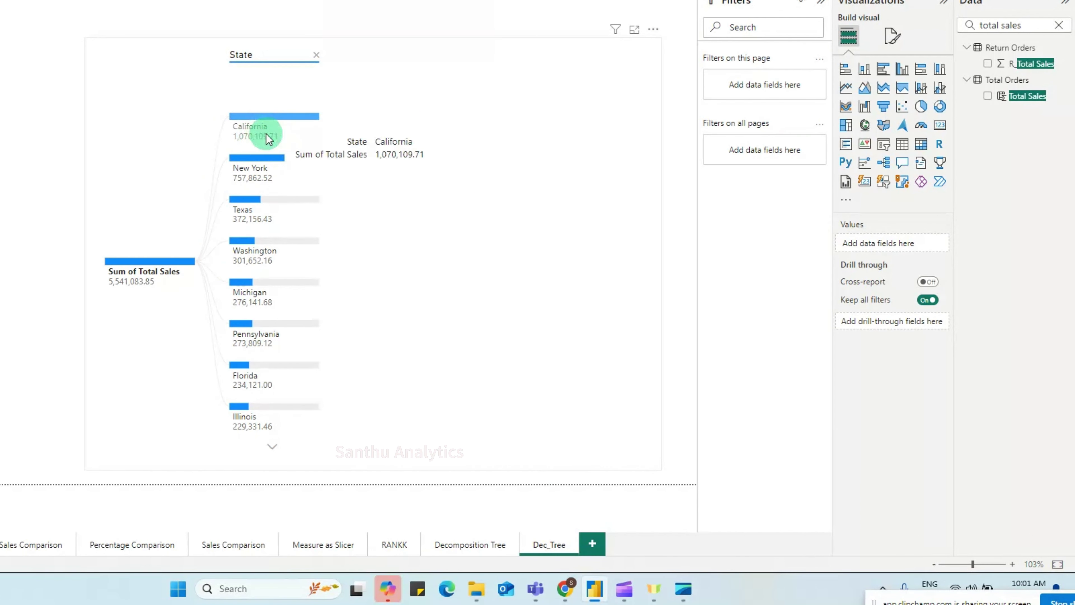
# Step: Browse the State branches of the tree down to the states with the lowest sales
pyautogui.click(271, 448)
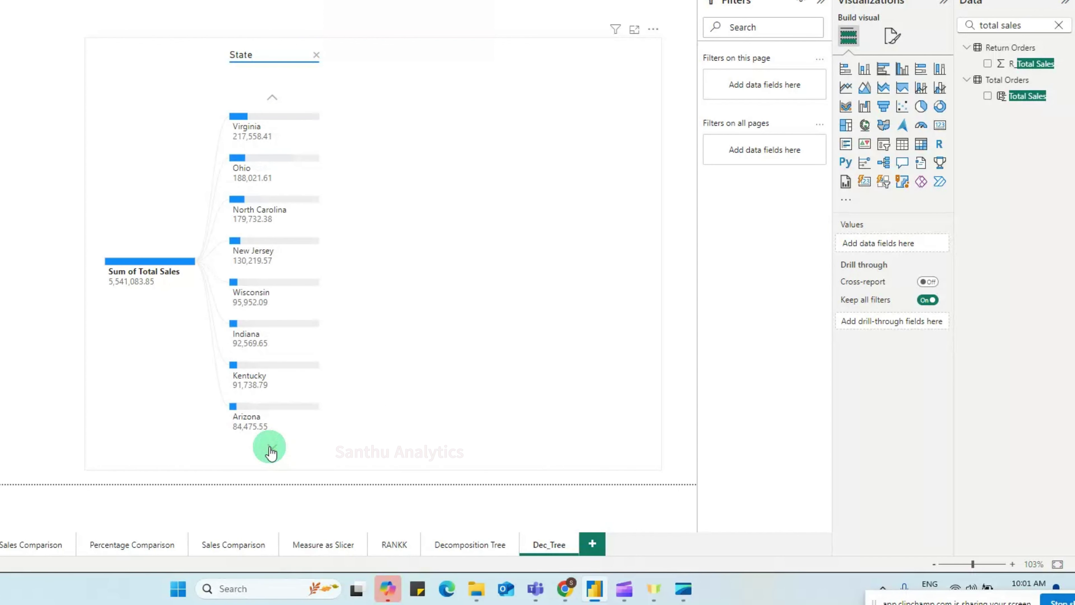
pyautogui.click(270, 448)
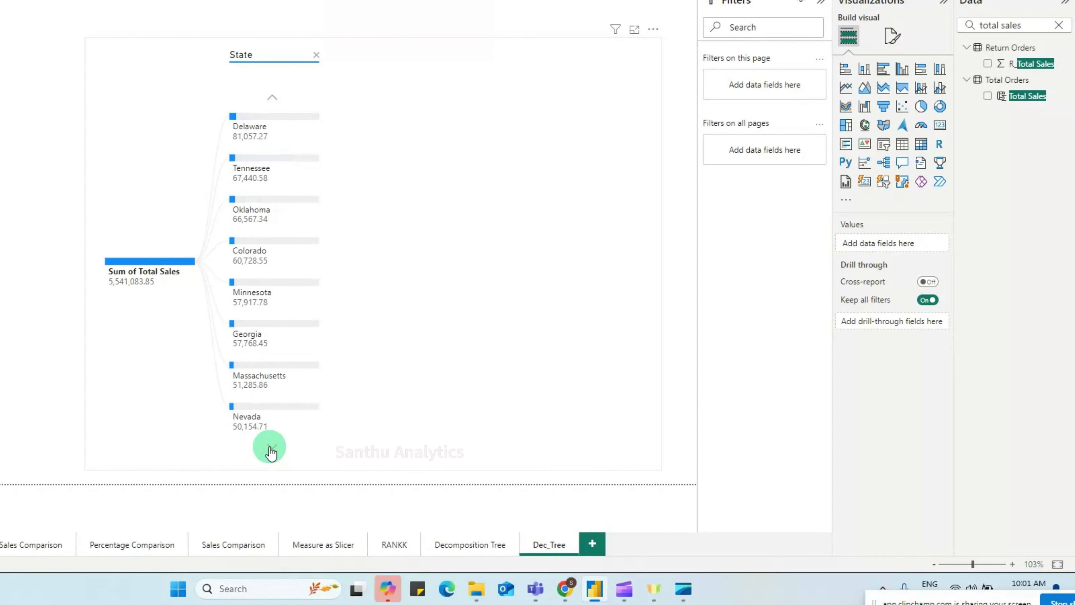
pyautogui.click(271, 448)
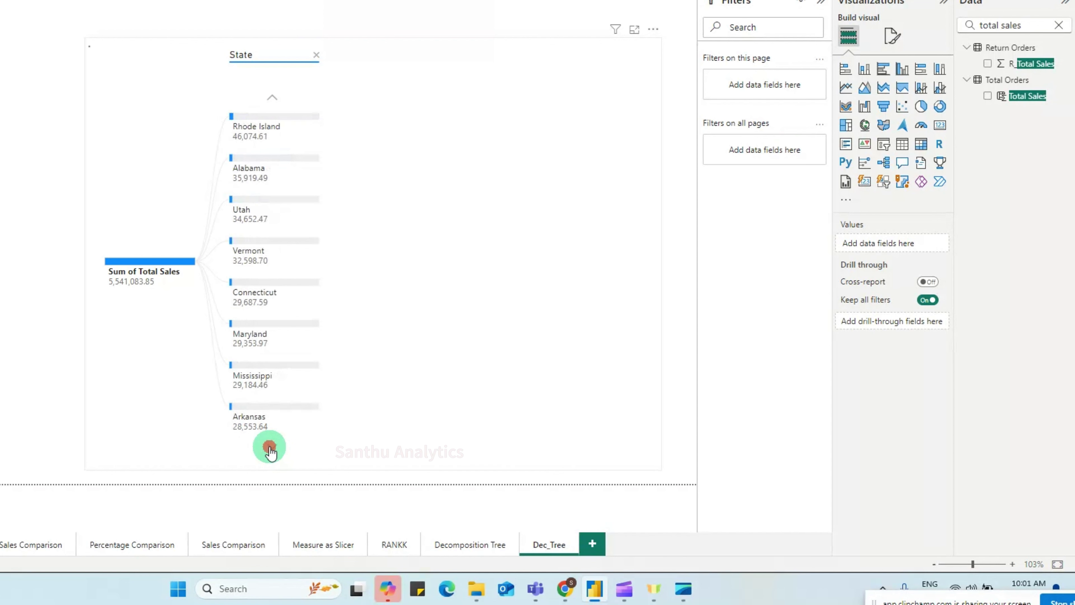
pyautogui.click(271, 448)
pyautogui.click(270, 448)
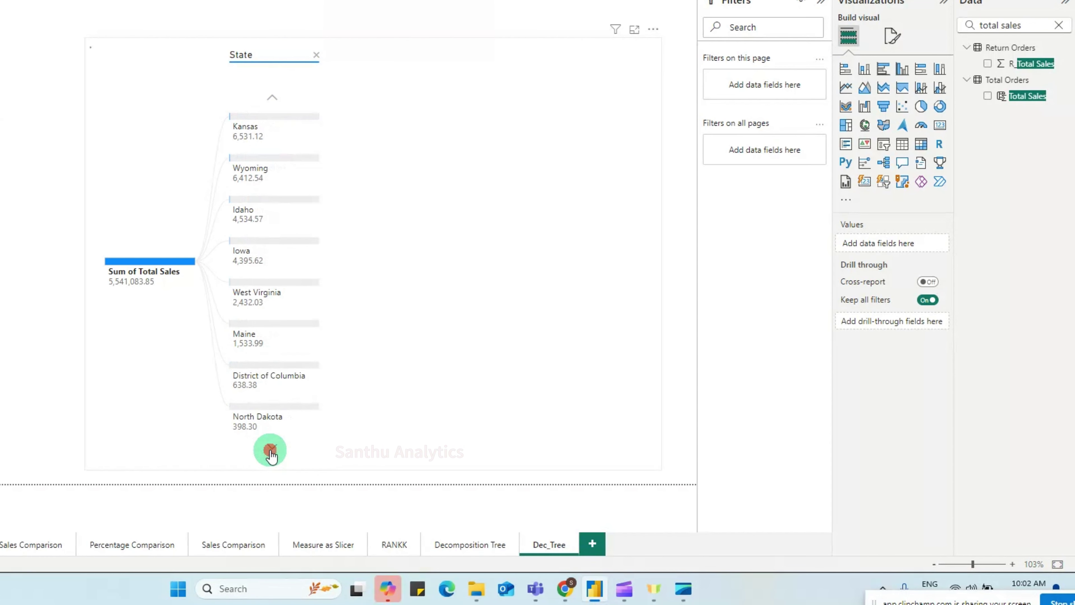
# Step: Browse the State branches down to the last state and back up to the states with the highest sales
pyautogui.click(270, 449)
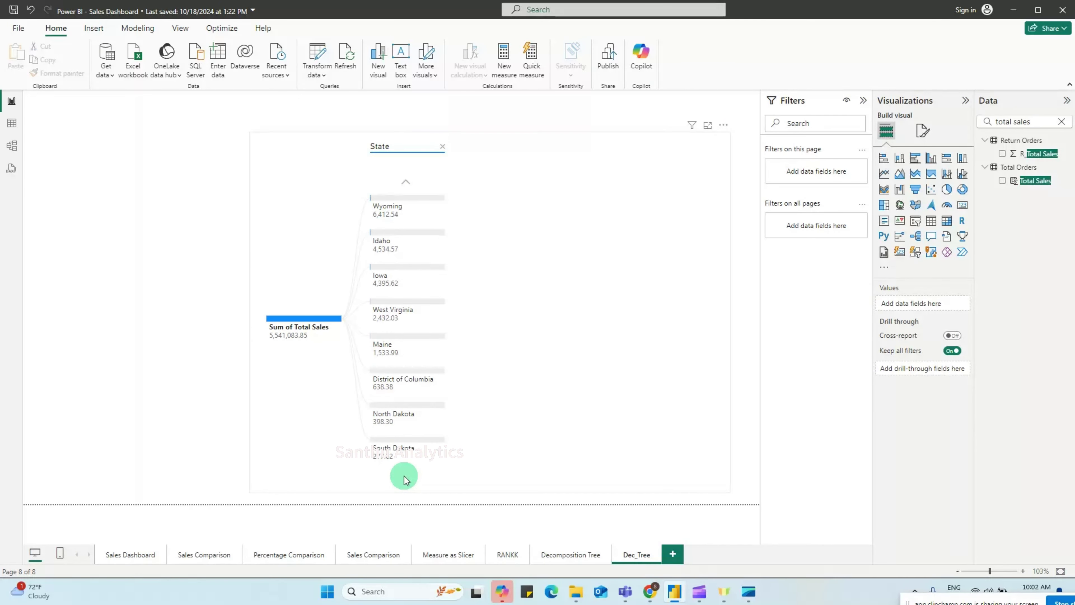
pyautogui.click(406, 183)
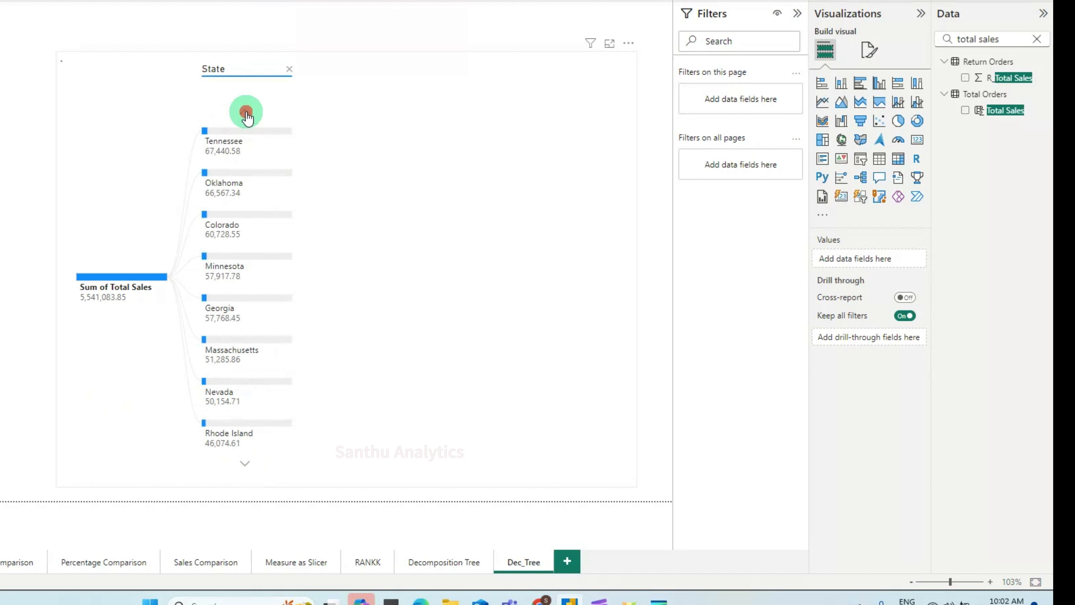
pyautogui.click(245, 113)
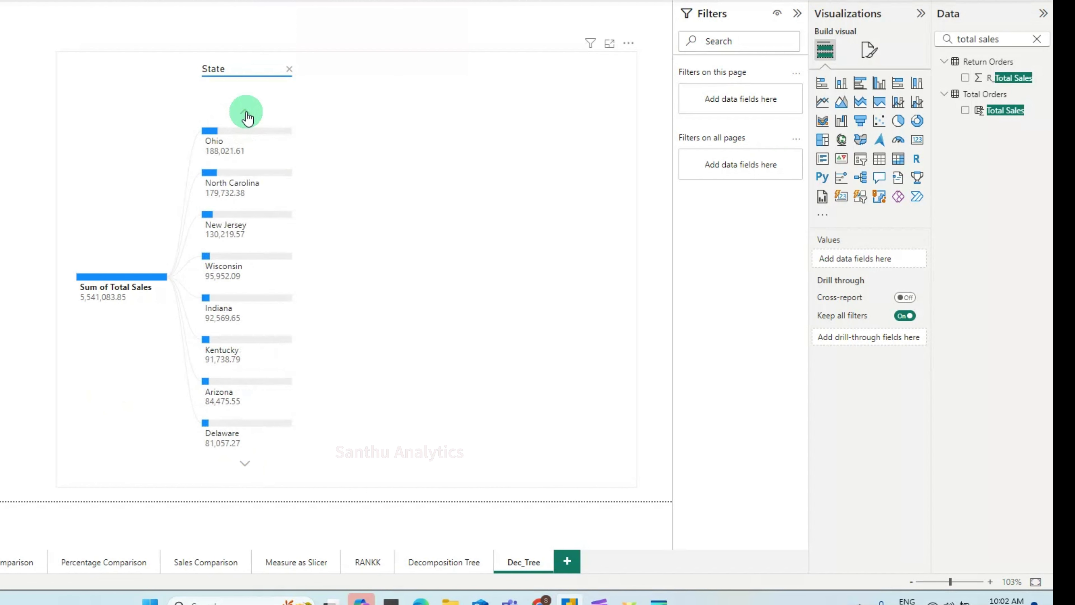
pyautogui.click(245, 112)
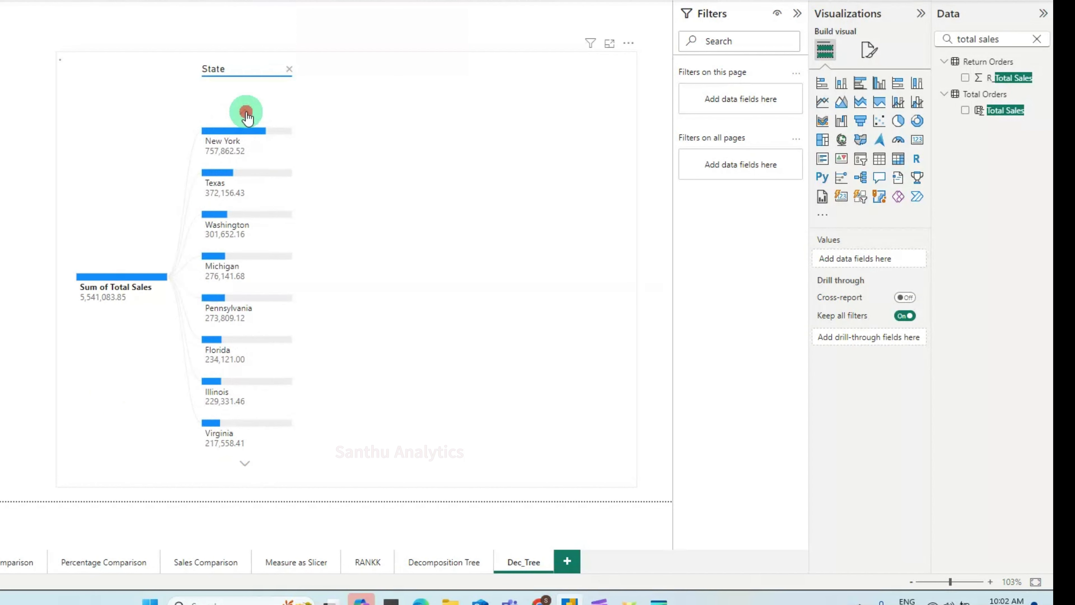
pyautogui.click(246, 113)
# Step: Add the State field from Total Orders as a filter on the tree visual and set its filter type to Top N
pyautogui.click(376, 90)
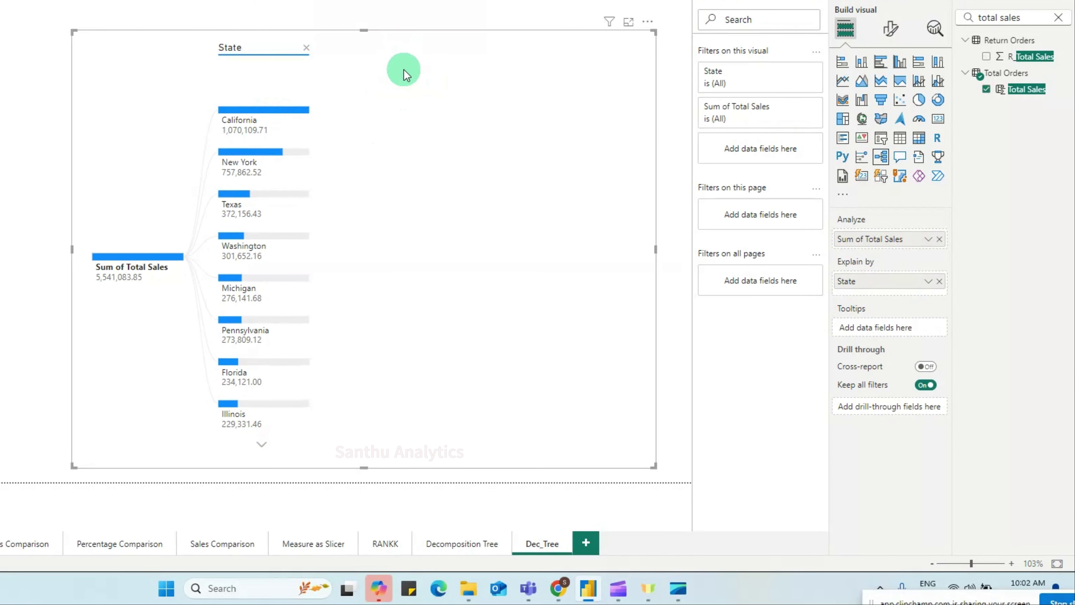
pyautogui.moveTo(1004, 18); pyautogui.dragTo(958, 18)
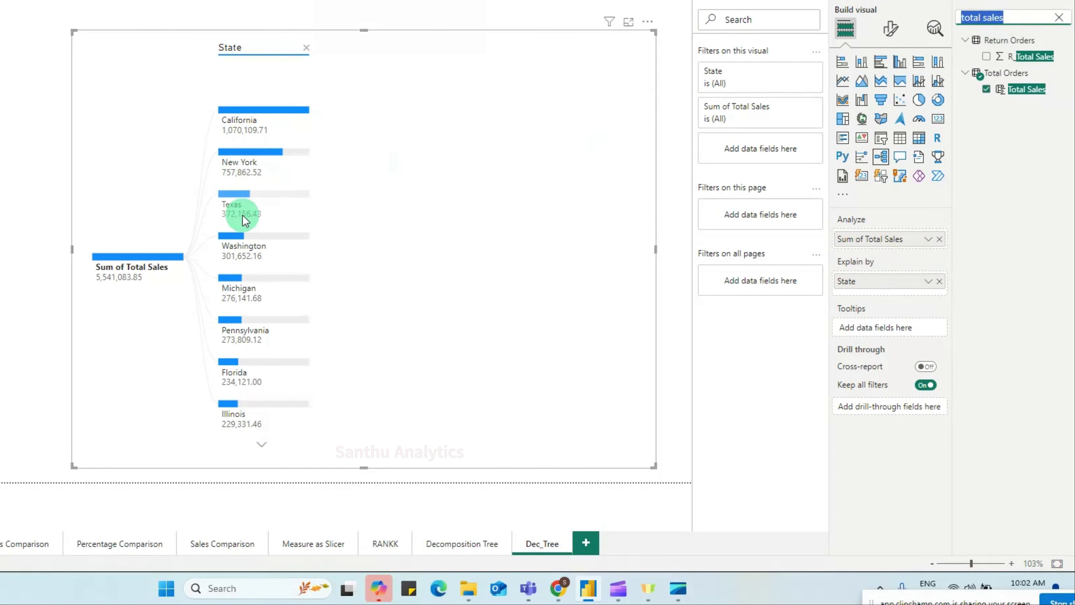
pyautogui.moveTo(244, 218)
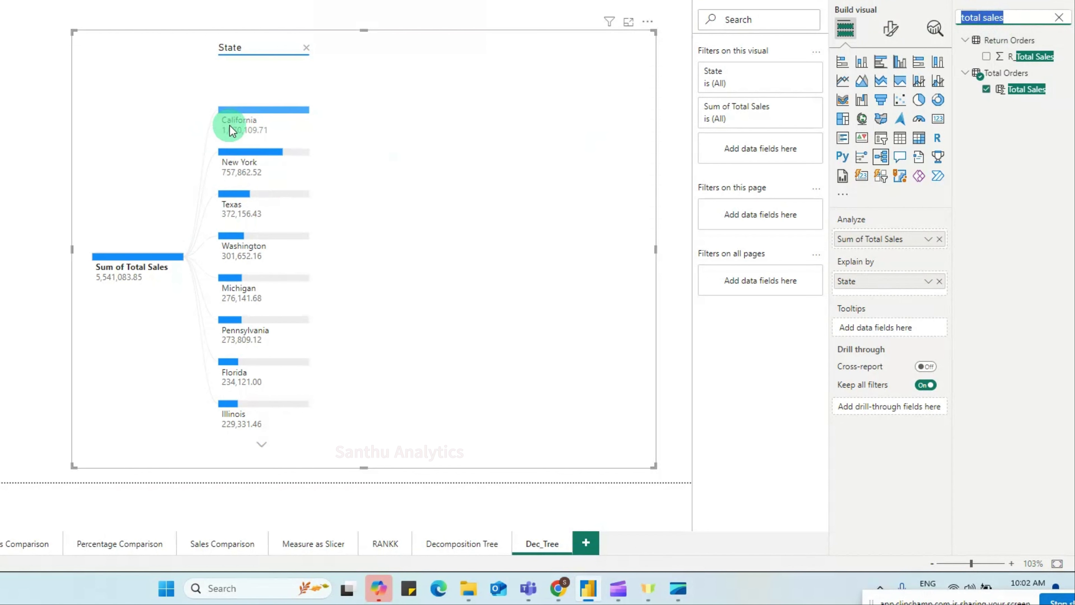
pyautogui.moveTo(234, 128)
pyautogui.write('State')
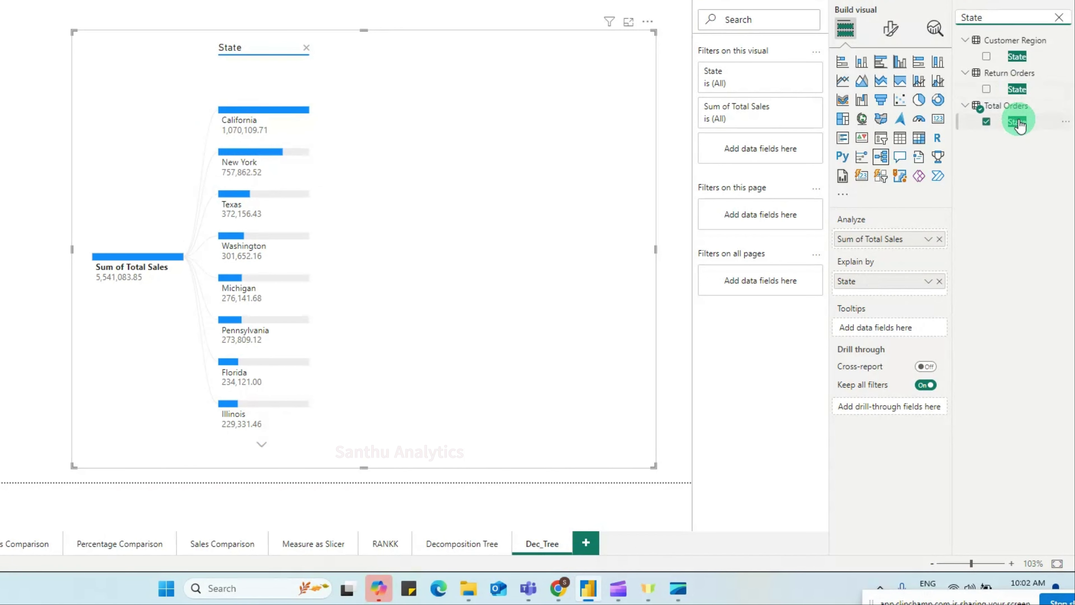
pyautogui.moveTo(1019, 126); pyautogui.dragTo(749, 147)
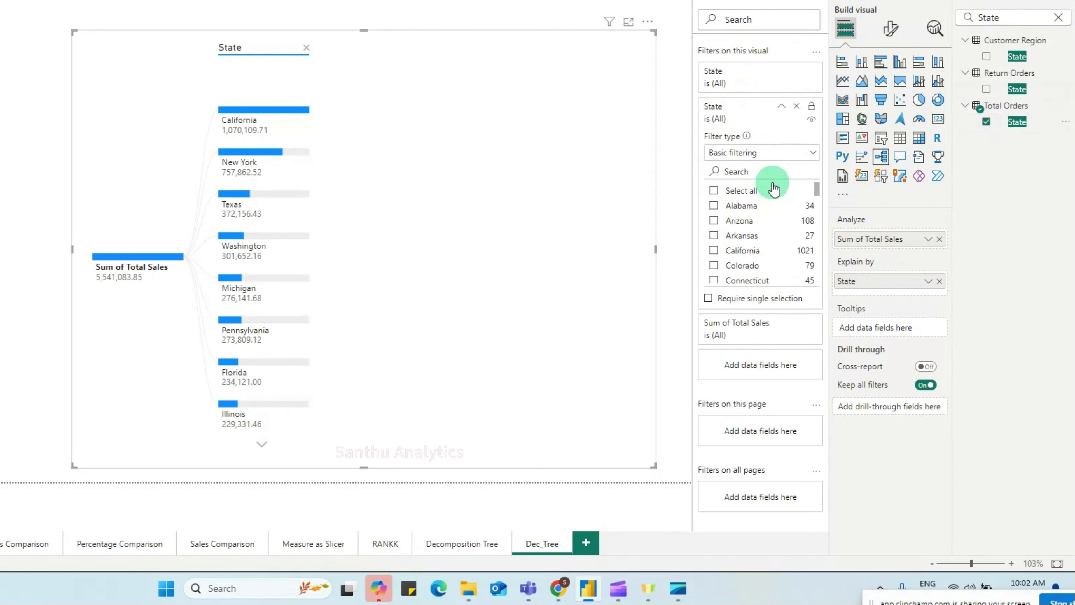
pyautogui.click(757, 156)
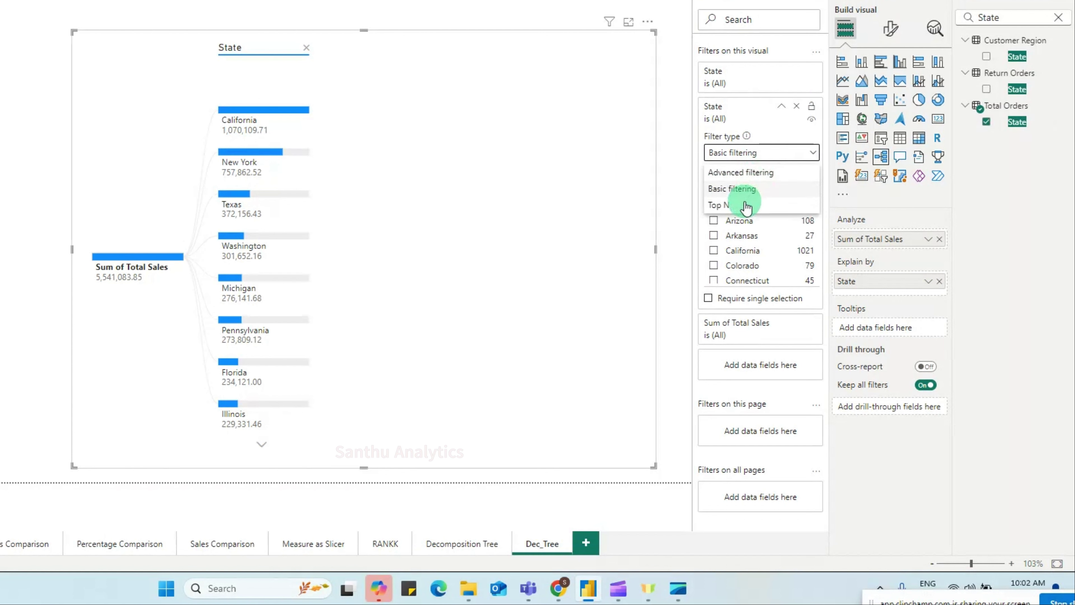
pyautogui.click(747, 207)
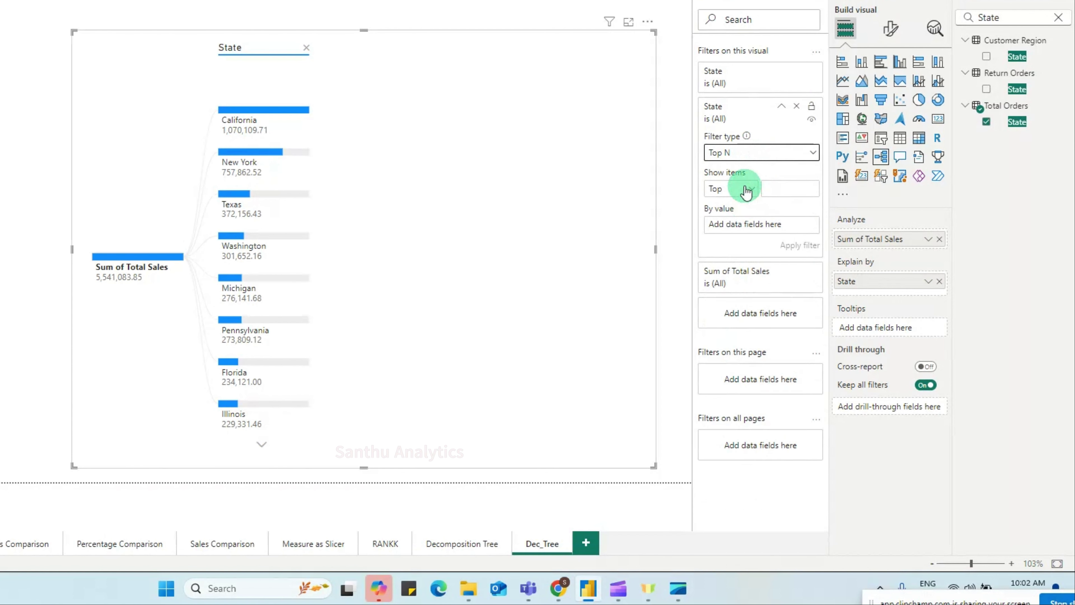
# Step: Set the State filter to the Top 10 items by Total Sales from Total Orders, apply it and check the remaining State branches
pyautogui.click(744, 187)
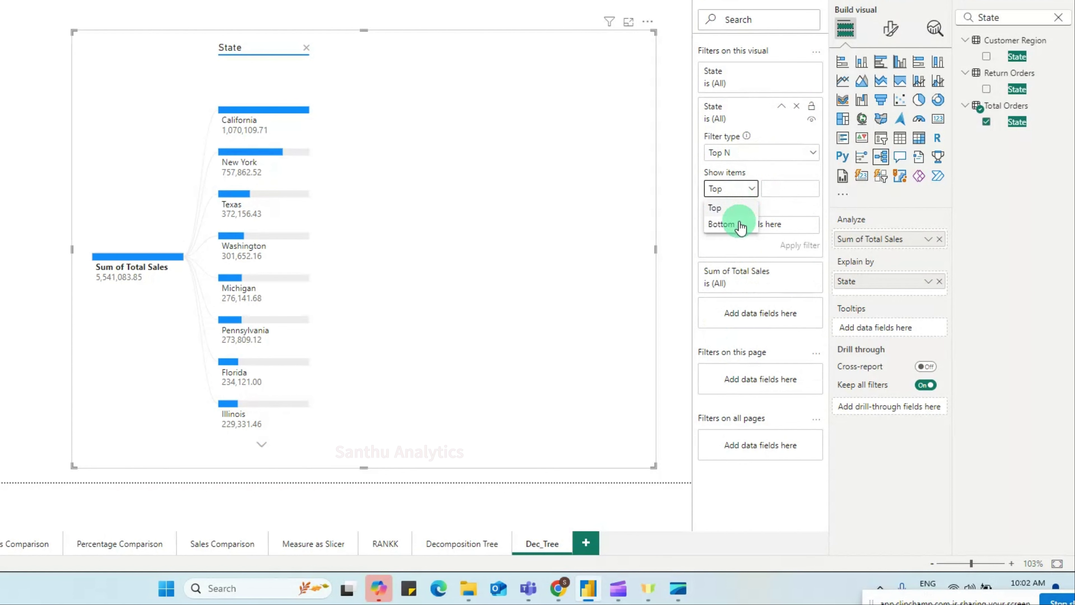
pyautogui.click(776, 191)
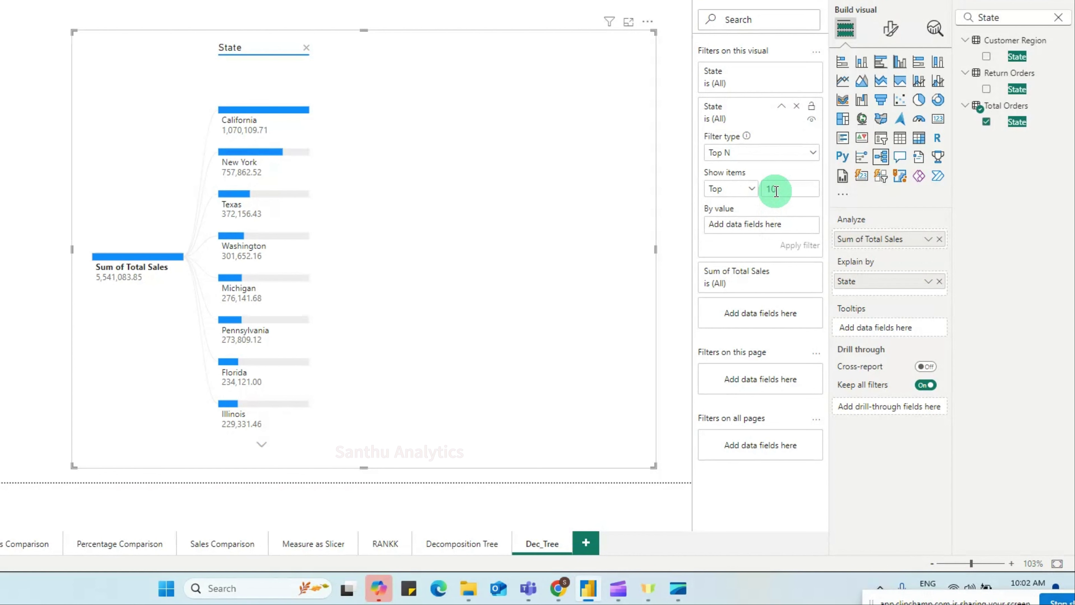
pyautogui.write('10')
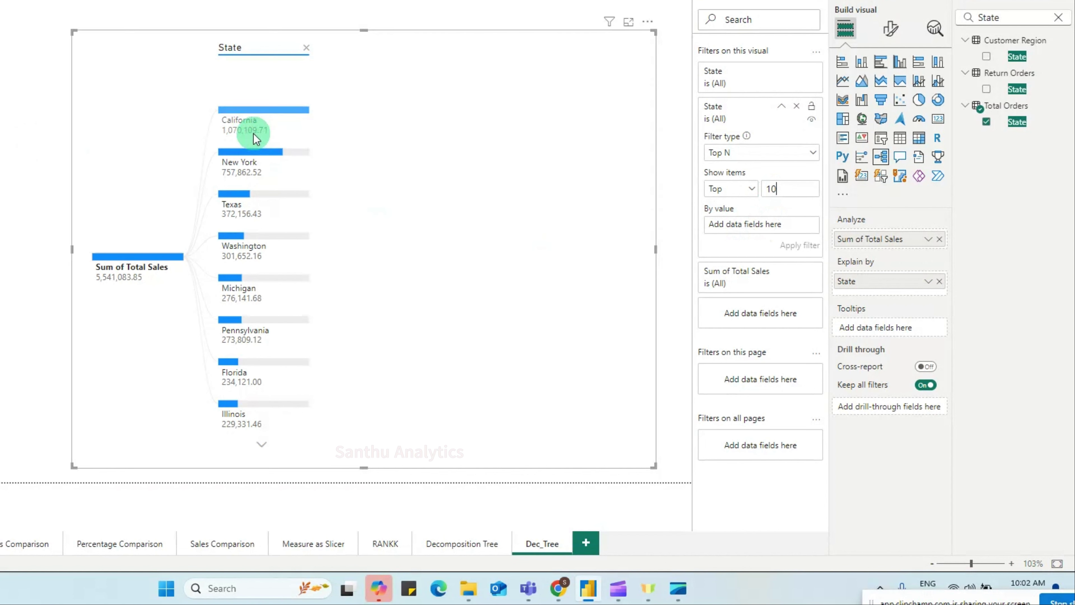
pyautogui.click(989, 25)
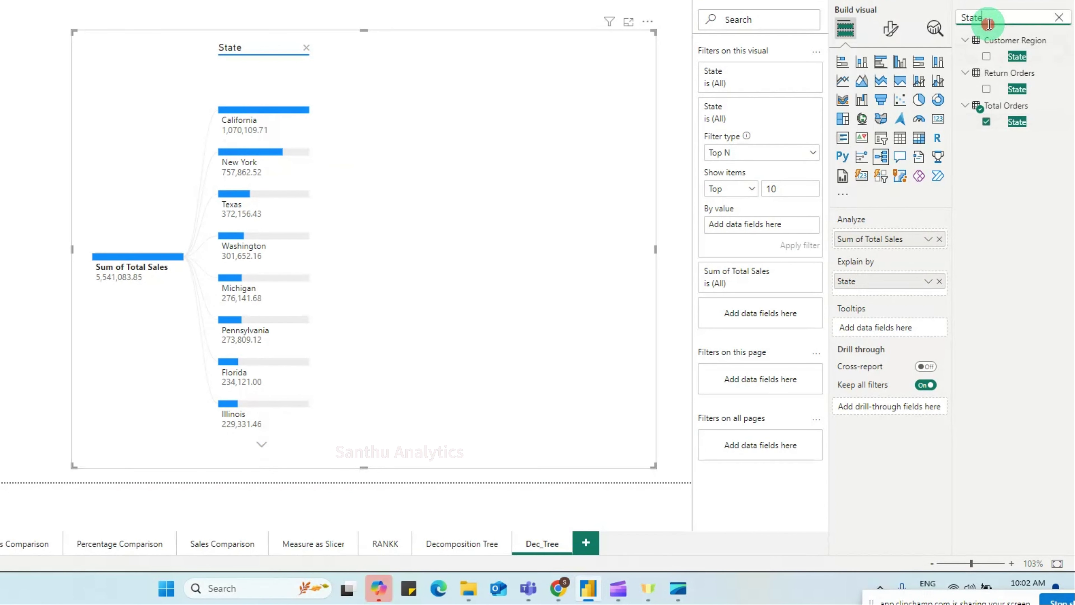
pyautogui.write('Total sal')
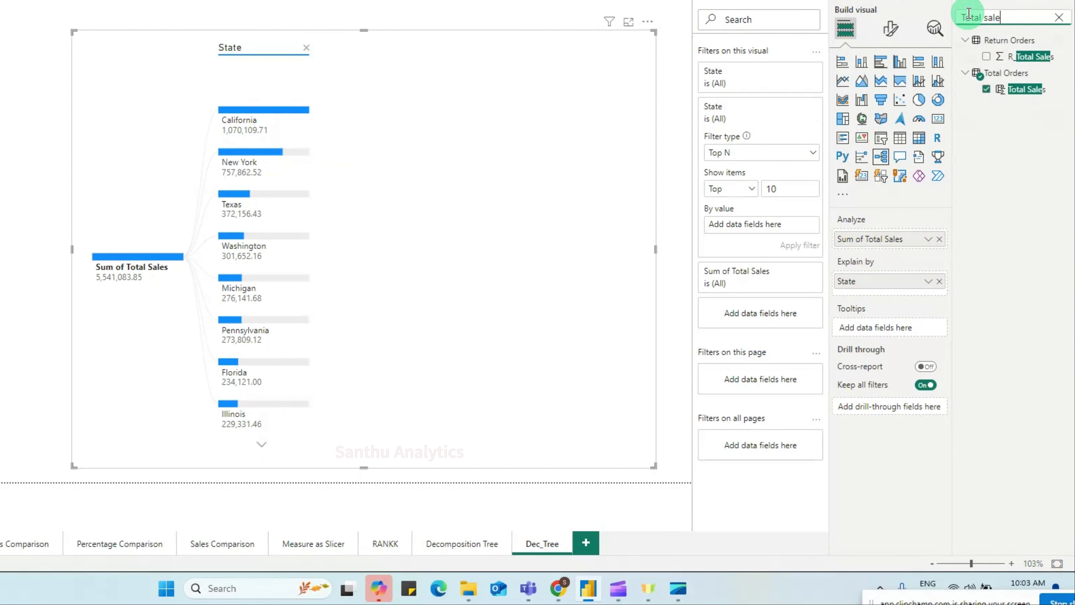
pyautogui.moveTo(1026, 89); pyautogui.dragTo(757, 224)
pyautogui.click(799, 250)
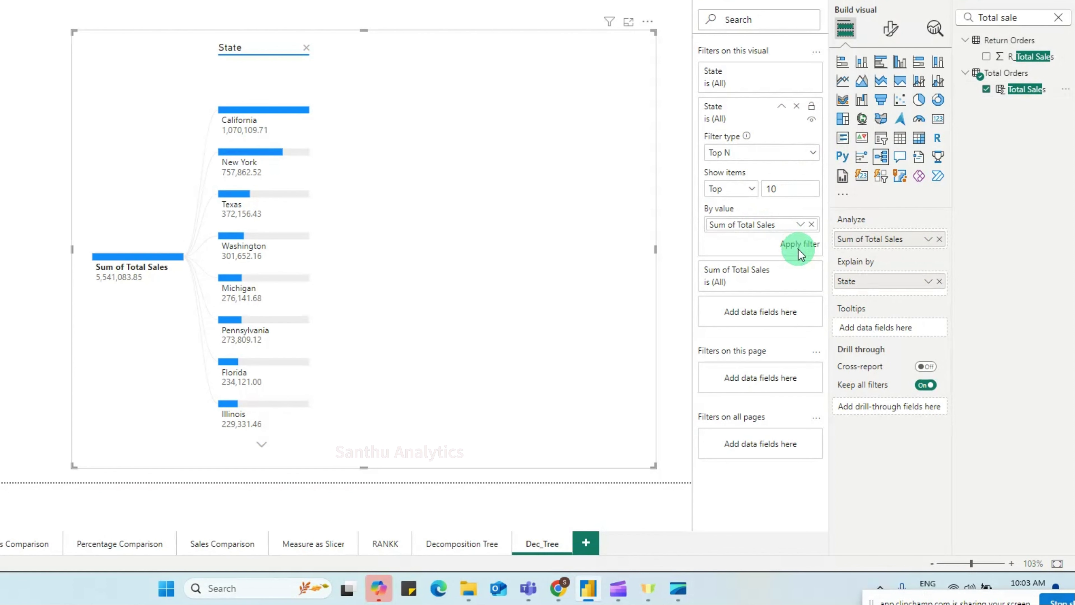
pyautogui.click(799, 246)
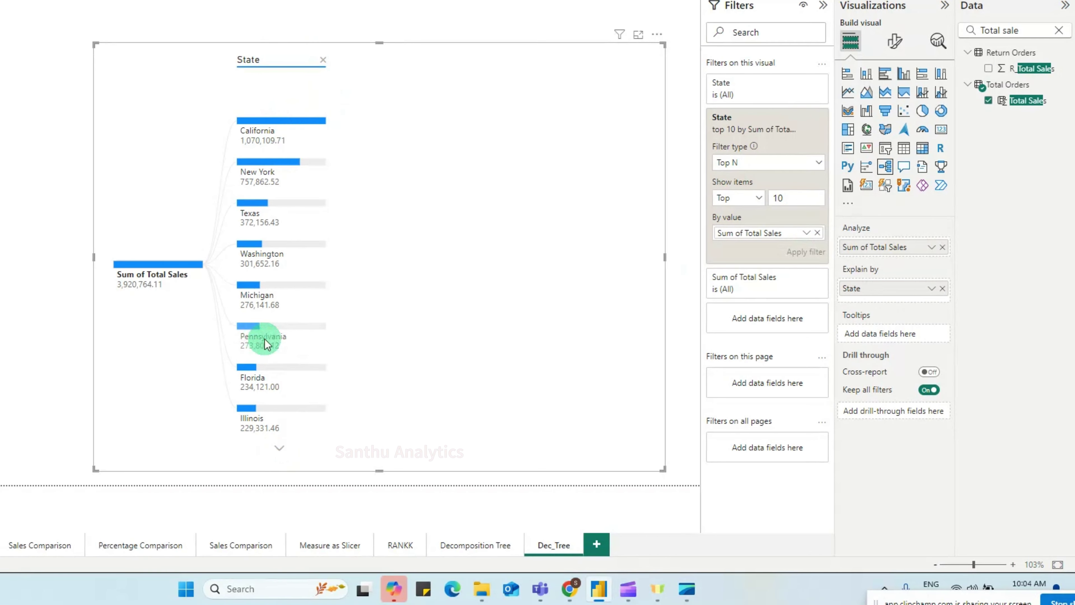
pyautogui.moveTo(264, 343)
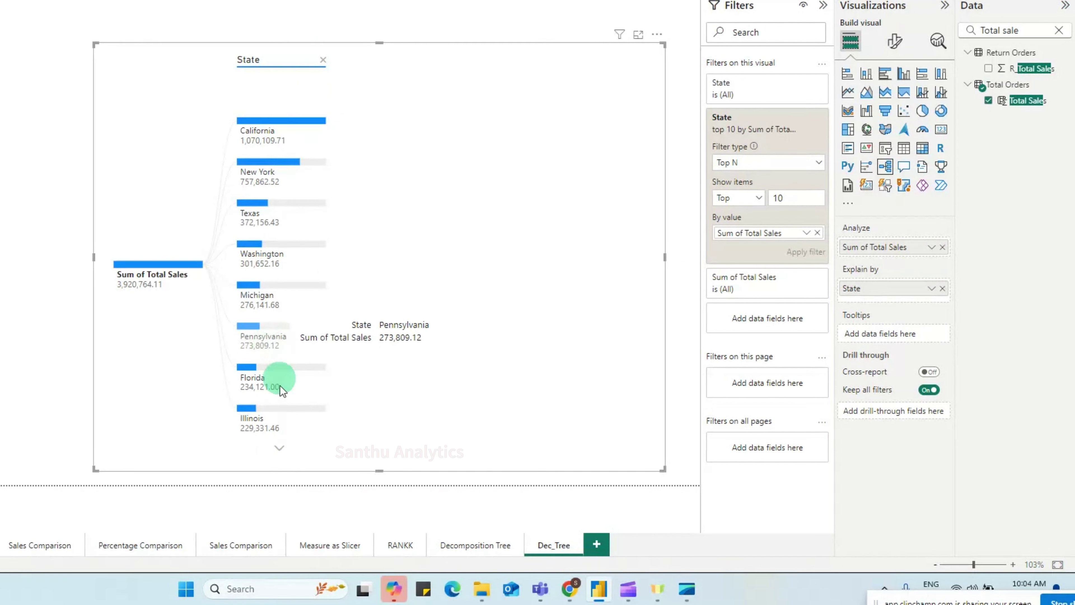
pyautogui.click(279, 453)
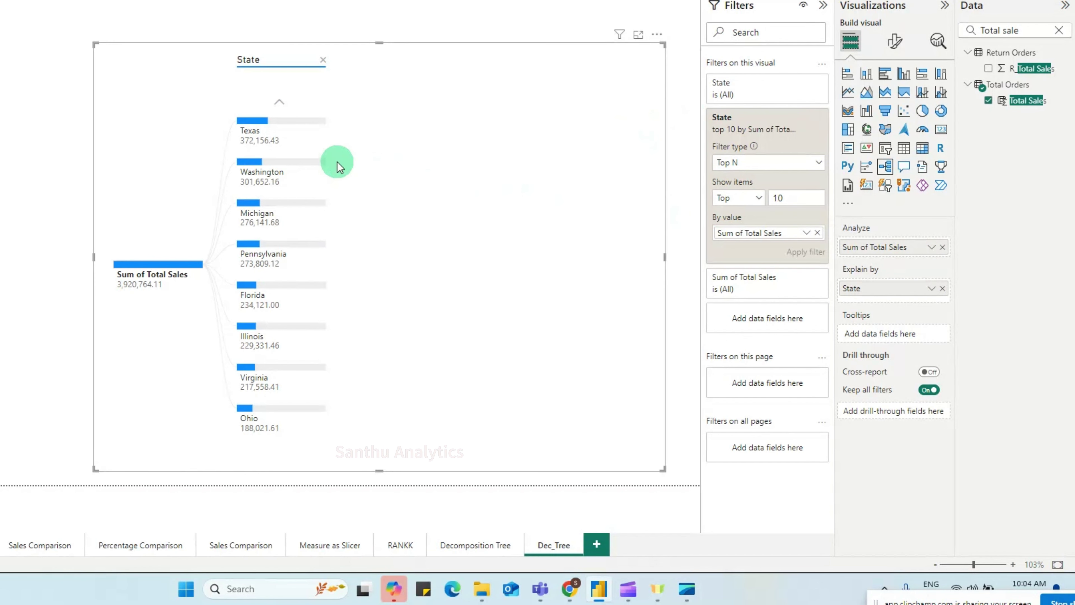
# Step: Change the State filter to show the Bottom 10 items, apply it and check the State branches in the tree
pyautogui.click(757, 199)
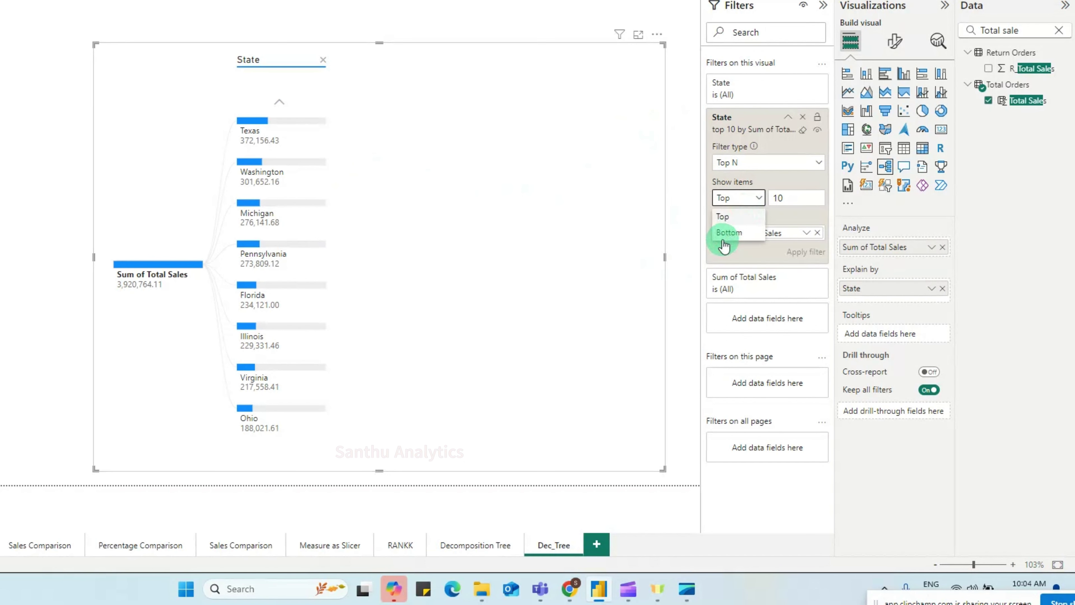
pyautogui.click(725, 235)
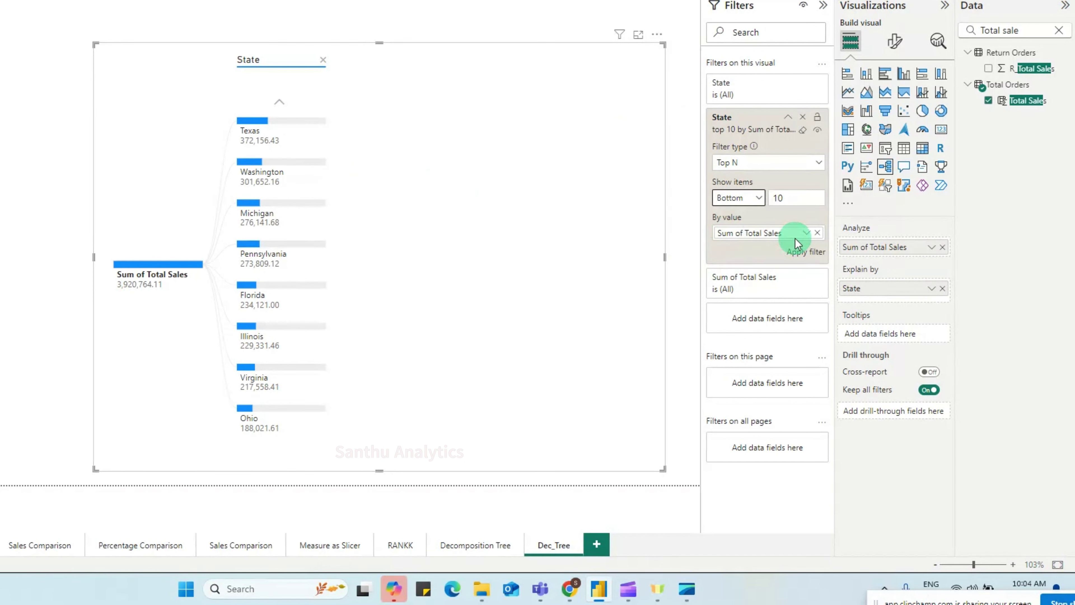
pyautogui.click(807, 260)
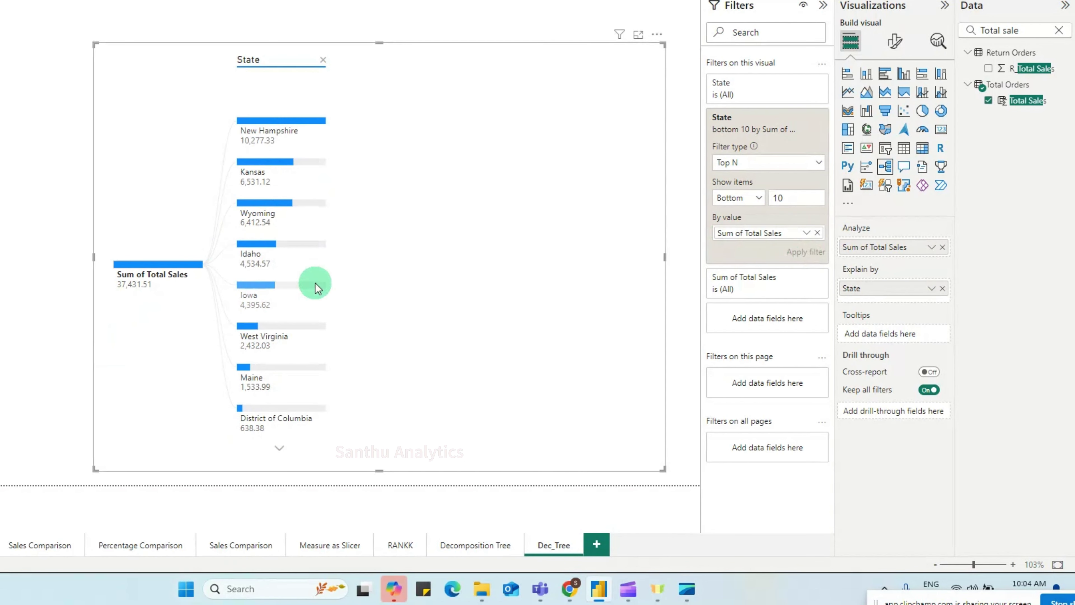
pyautogui.click(282, 451)
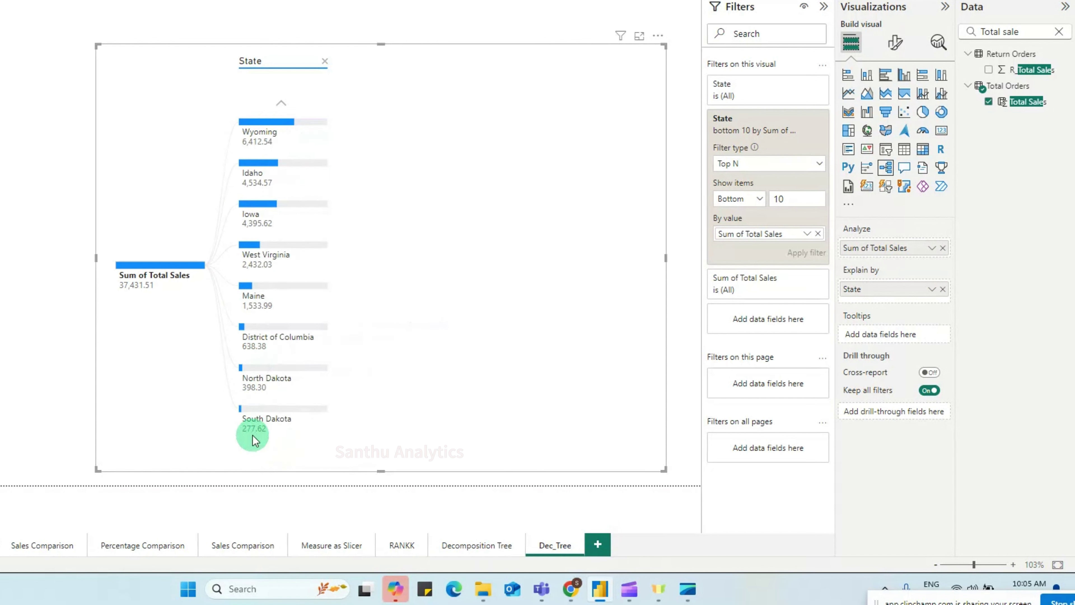
pyautogui.click(281, 105)
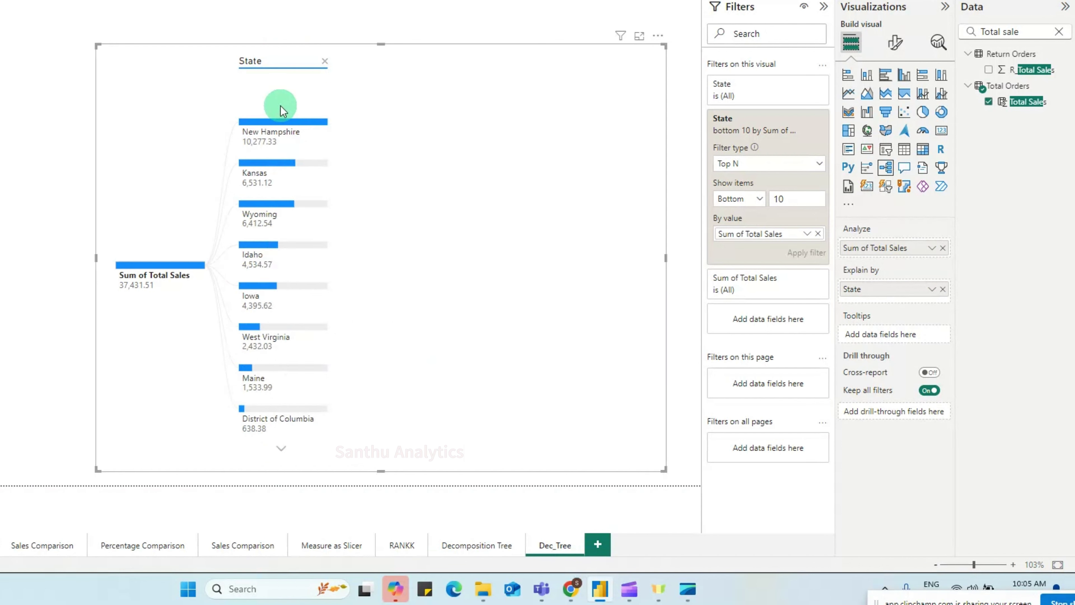
pyautogui.click(286, 448)
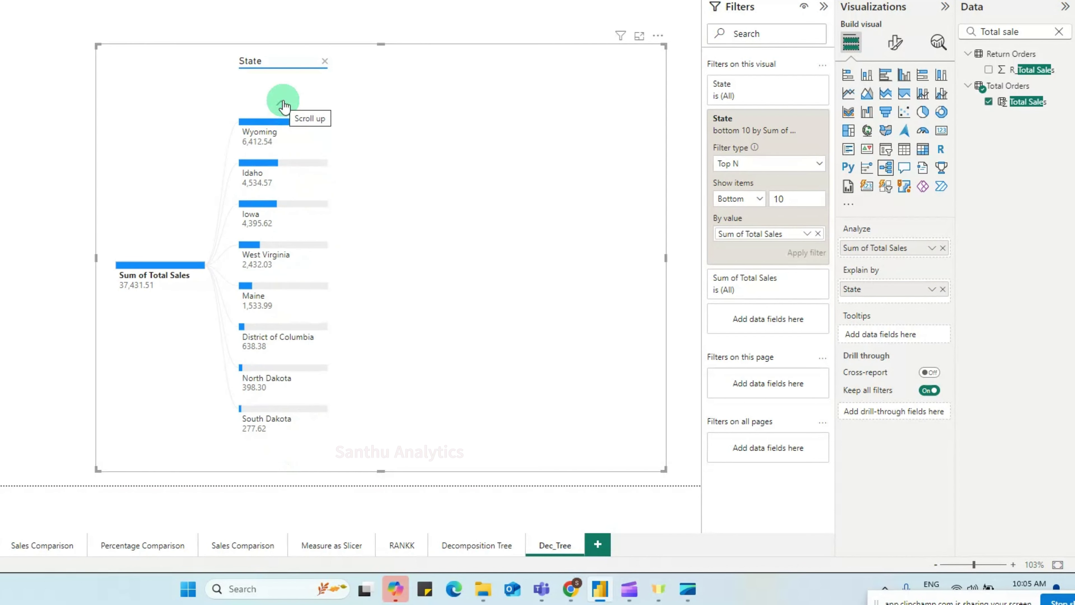
# Step: Remove the Top N State filter from the visual and return to the highest-selling State branches
pyautogui.click(811, 131)
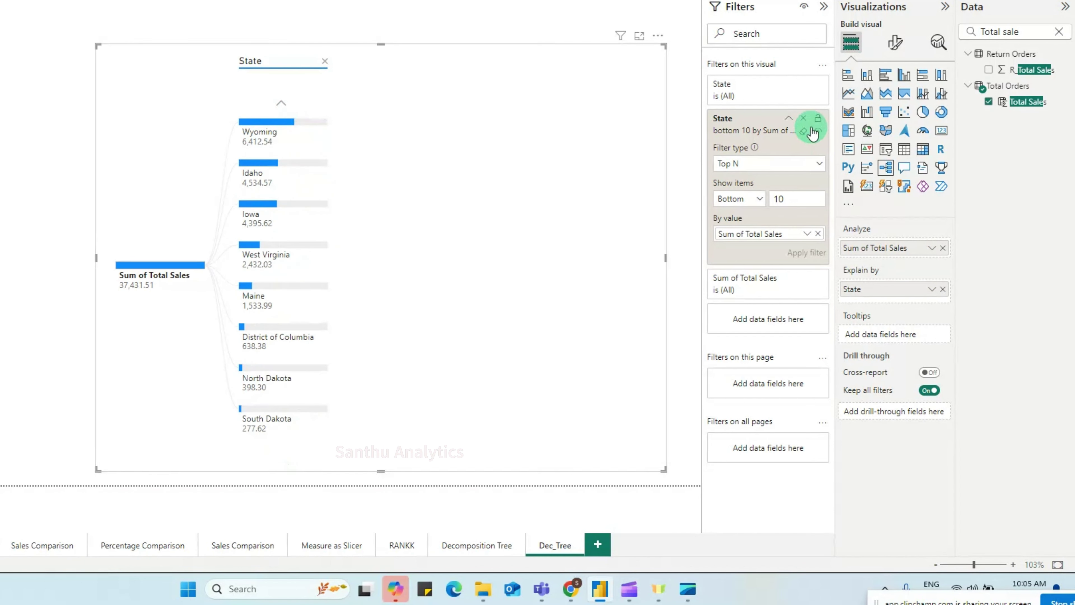
pyautogui.click(803, 118)
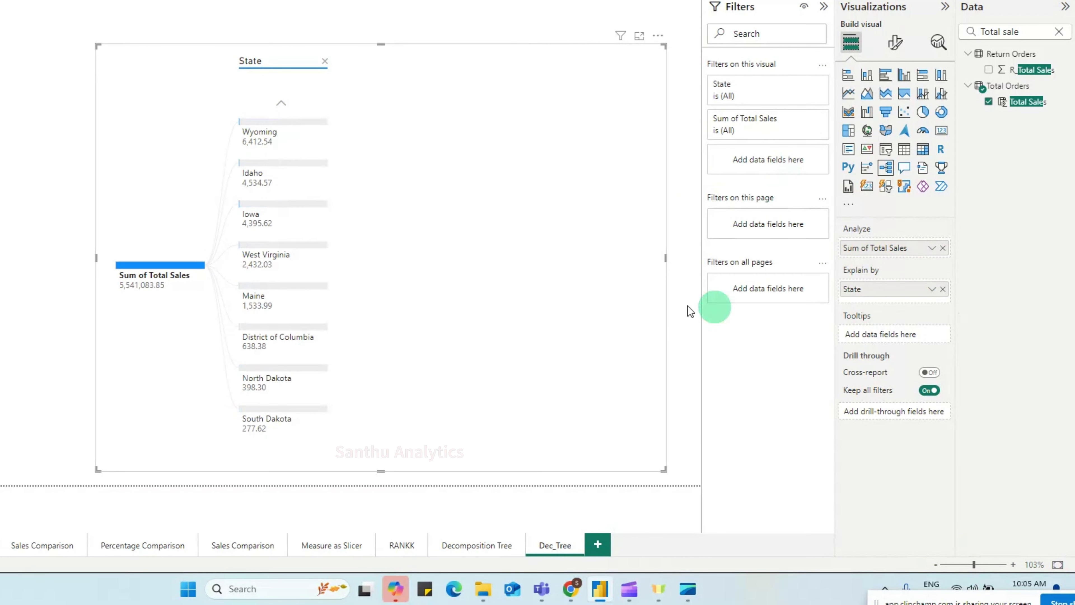
pyautogui.click(278, 109)
pyautogui.click(278, 110)
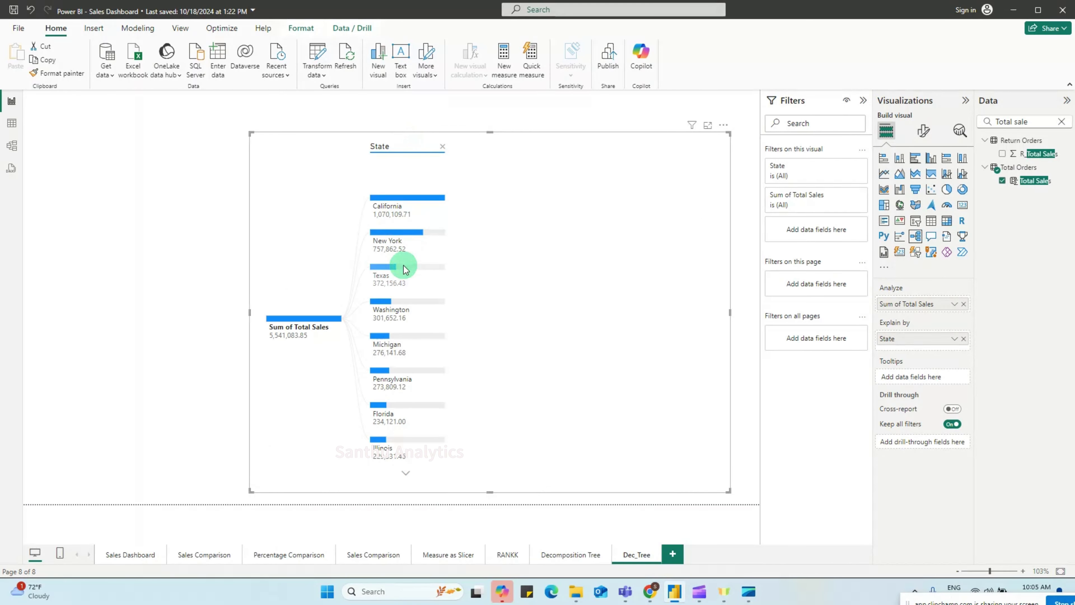
# Step: Look over the Total Orders table columns and add its Category field to the tree's explaining fields below State
pyautogui.moveTo(402, 254)
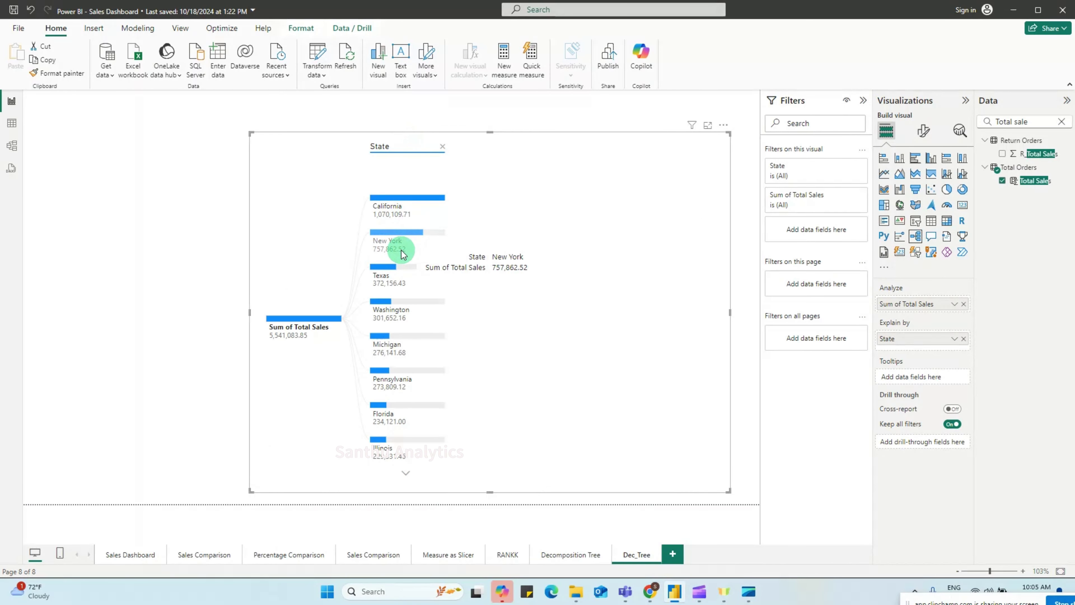
pyautogui.click(12, 123)
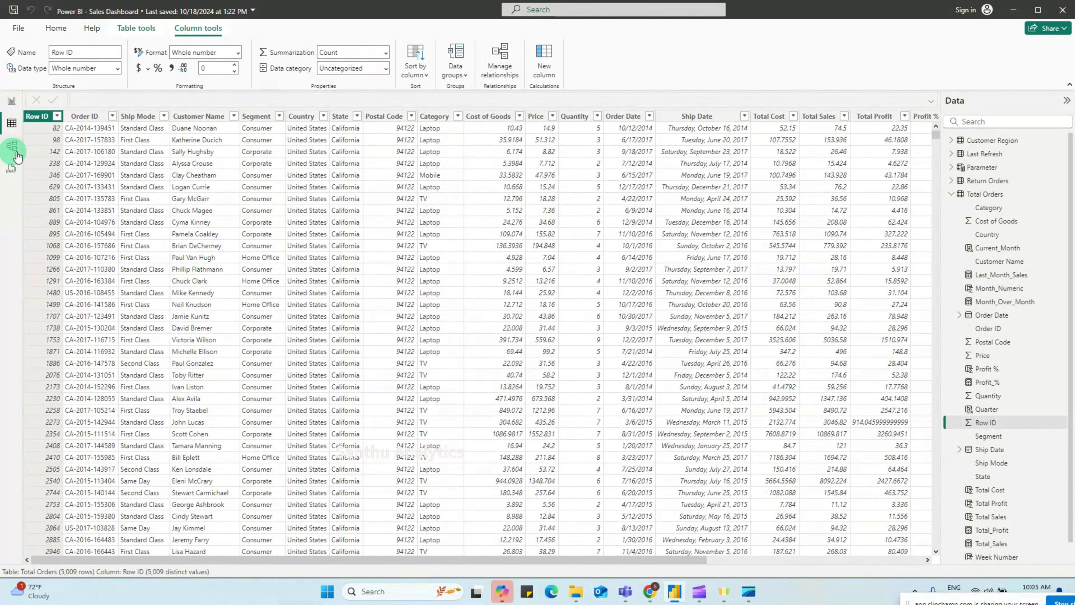
pyautogui.click(11, 100)
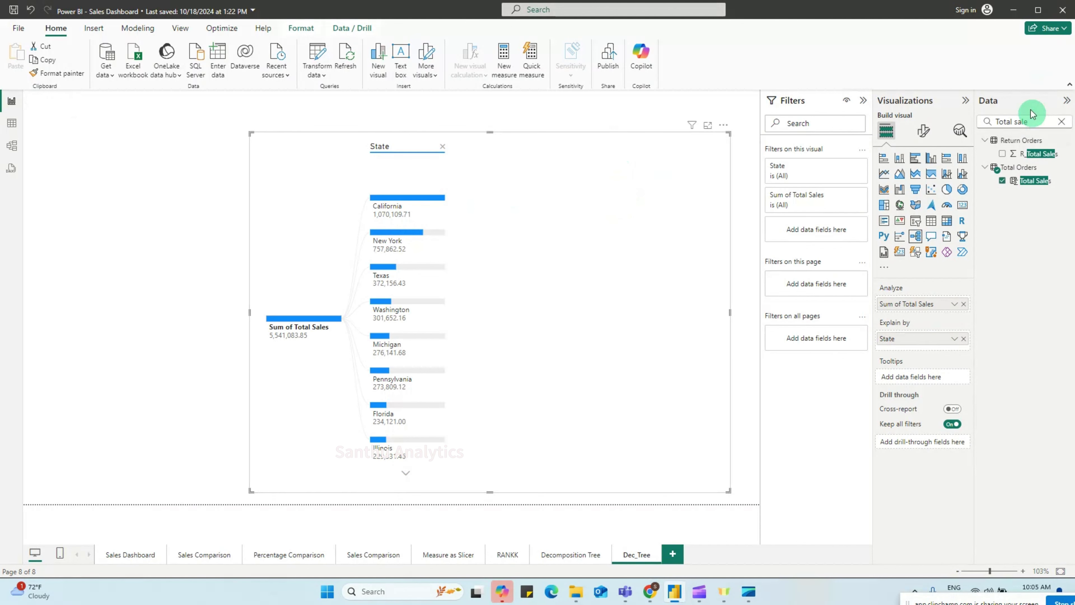
pyautogui.doubleClick(1016, 120)
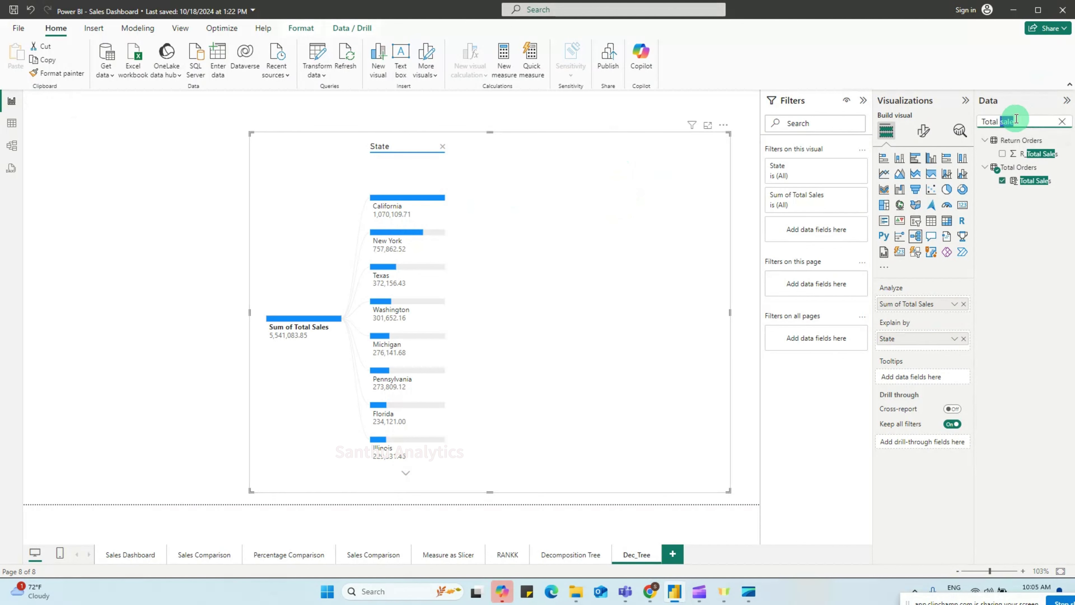
pyautogui.write('Category')
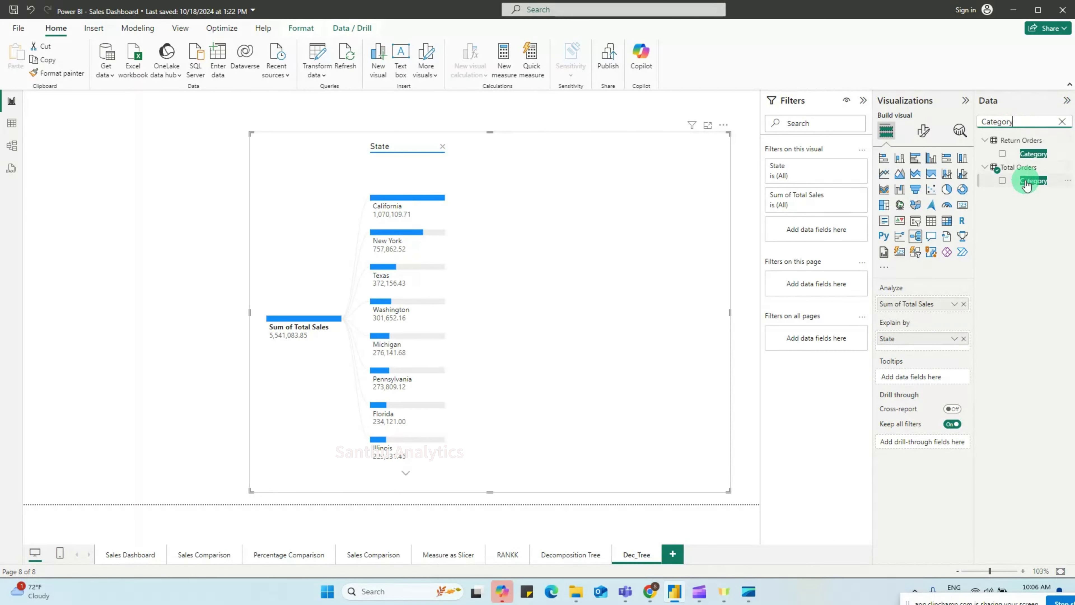
pyautogui.moveTo(1029, 179); pyautogui.dragTo(920, 341)
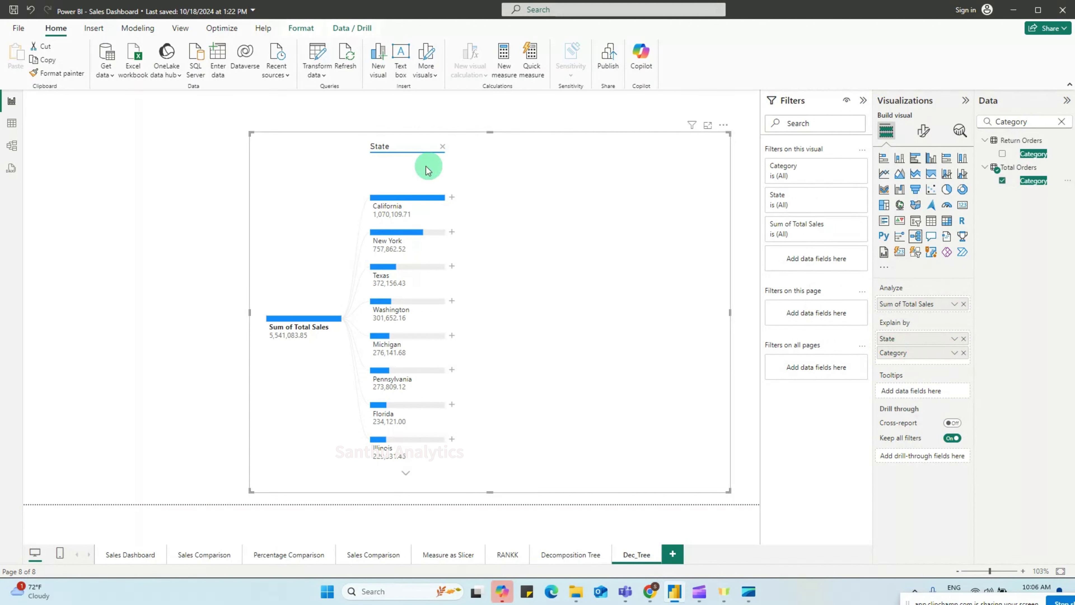
# Step: Expand the California branch by Category, compare its sales, then switch the category breakdown to the Florida branch
pyautogui.click(452, 197)
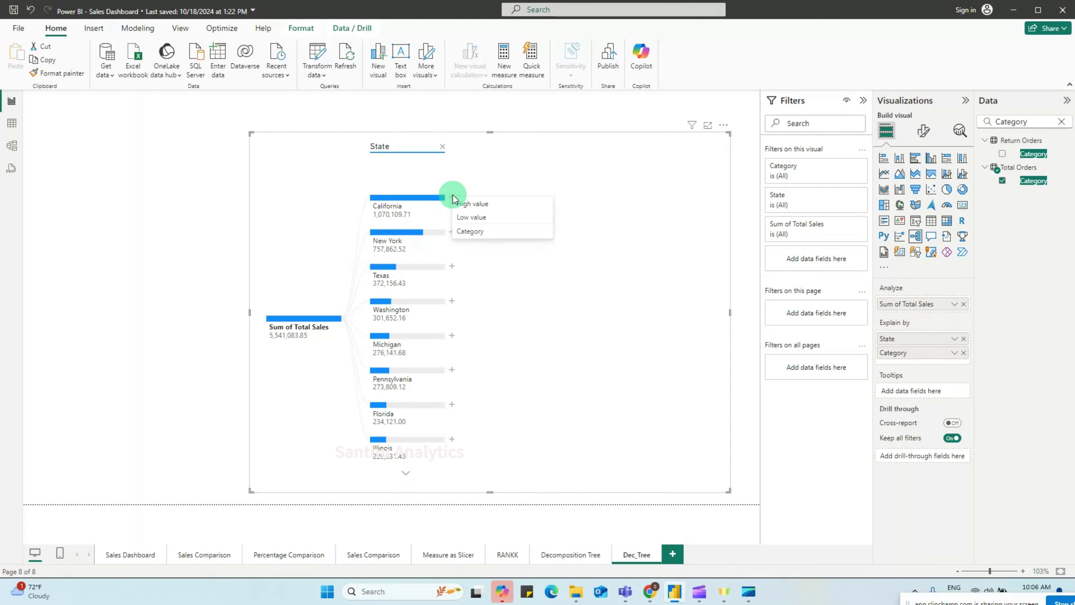
pyautogui.click(475, 234)
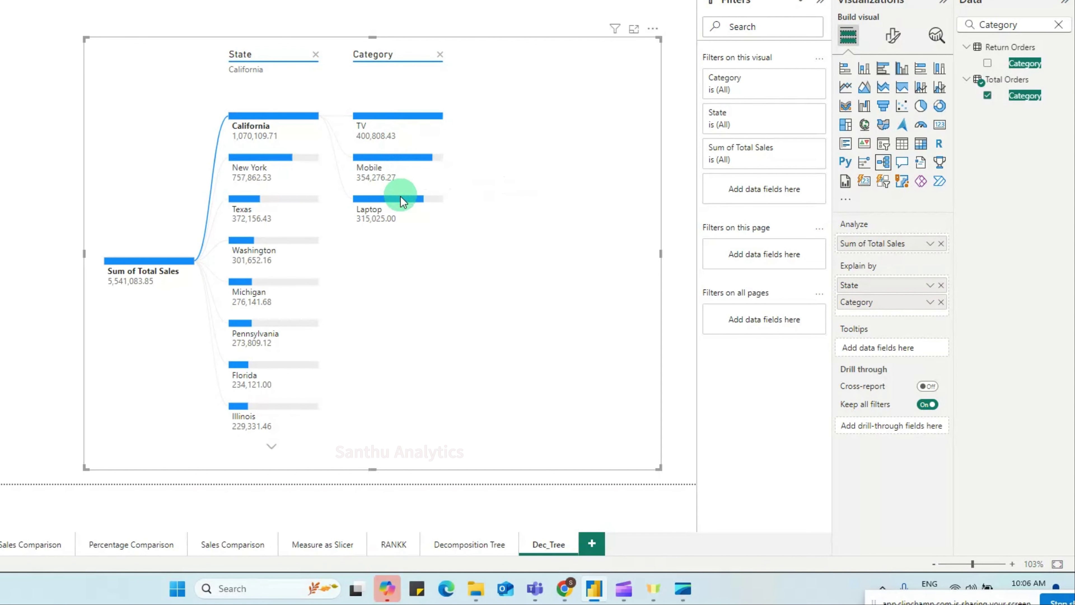
pyautogui.moveTo(401, 205)
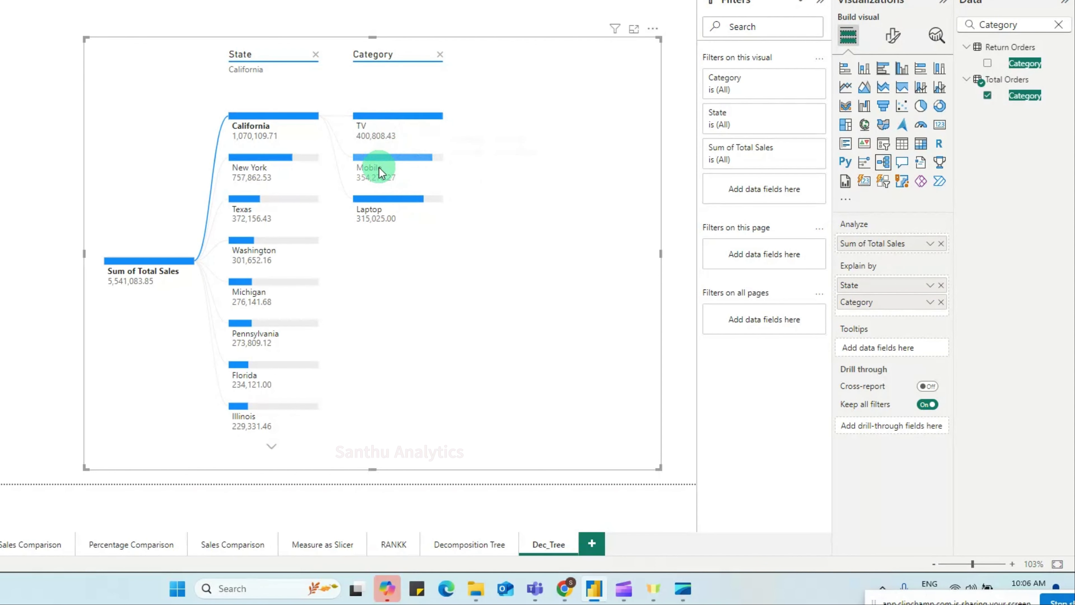
pyautogui.moveTo(271, 267)
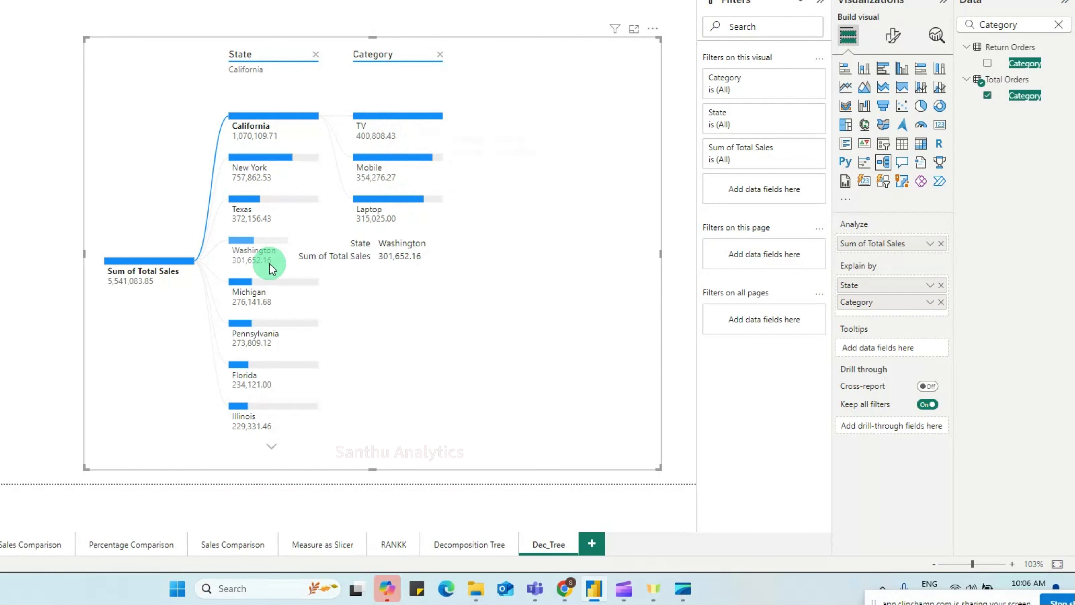
pyautogui.click(268, 386)
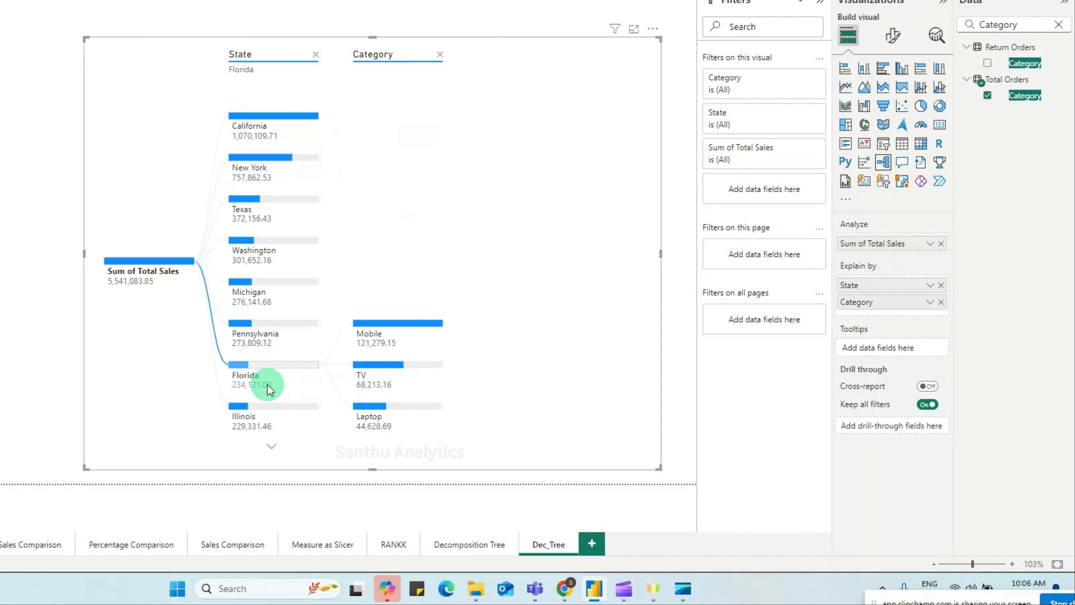
pyautogui.moveTo(263, 386)
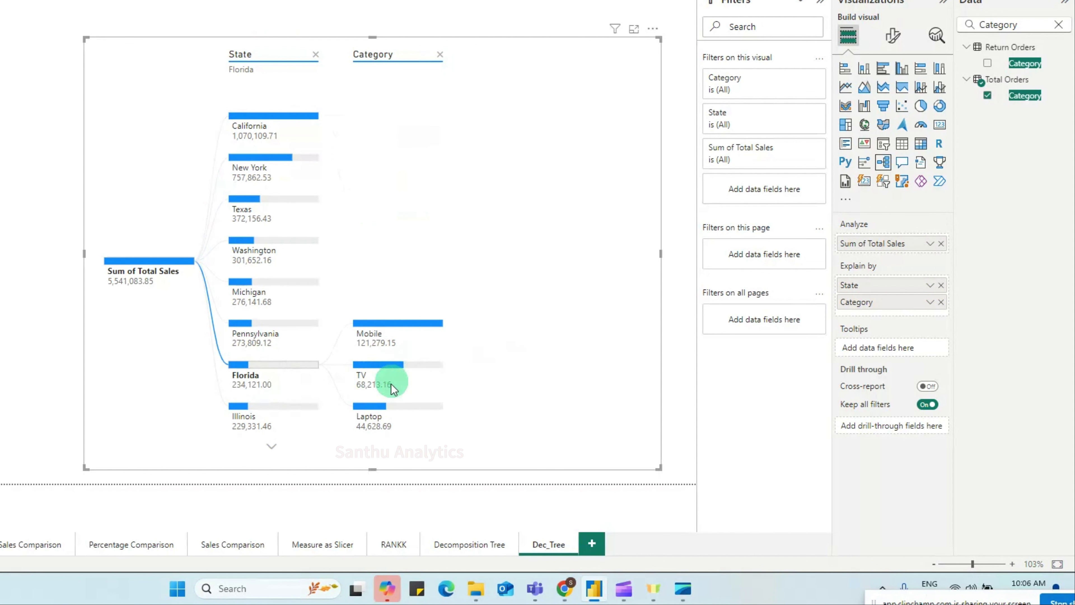
pyautogui.moveTo(386, 419)
# Step: Add the Total Orders Segment field to the tree's explaining fields below Category and expand Florida's Mobile branch by Segment
pyautogui.moveTo(264, 59)
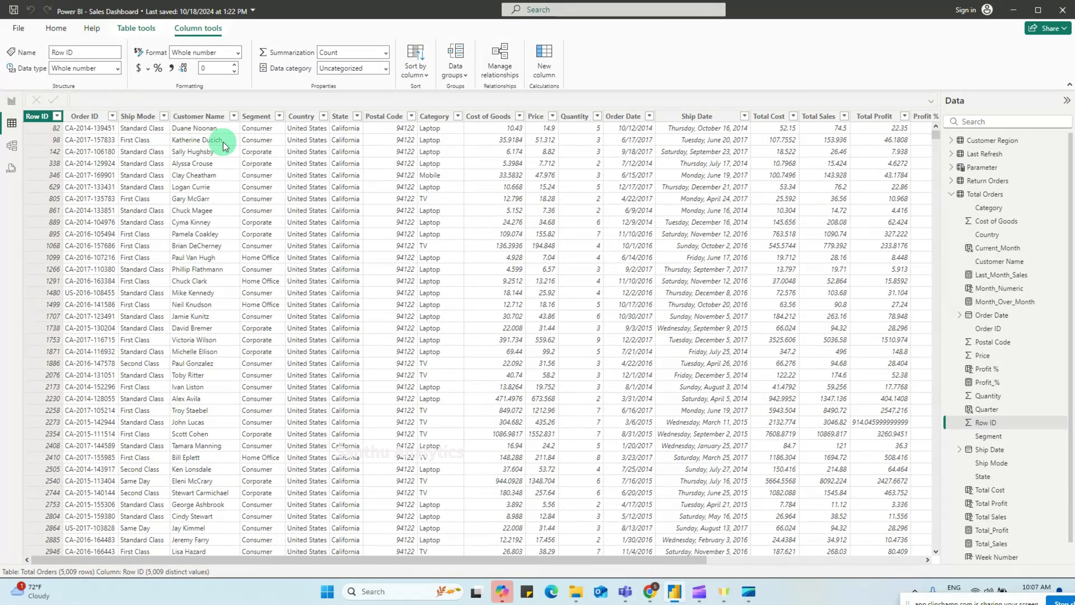
pyautogui.click(5, 100)
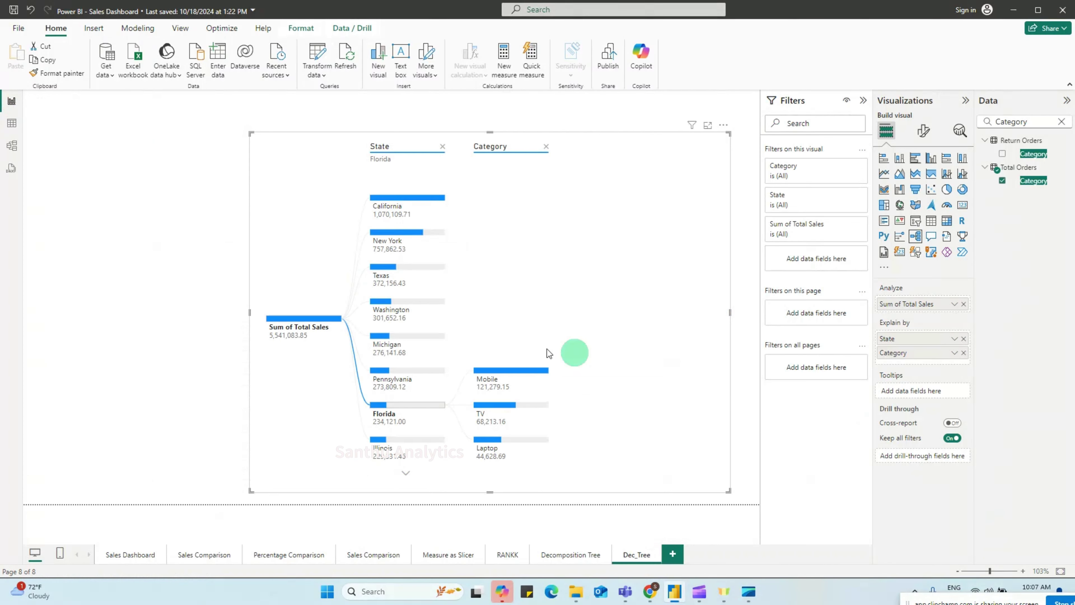
pyautogui.moveTo(524, 390)
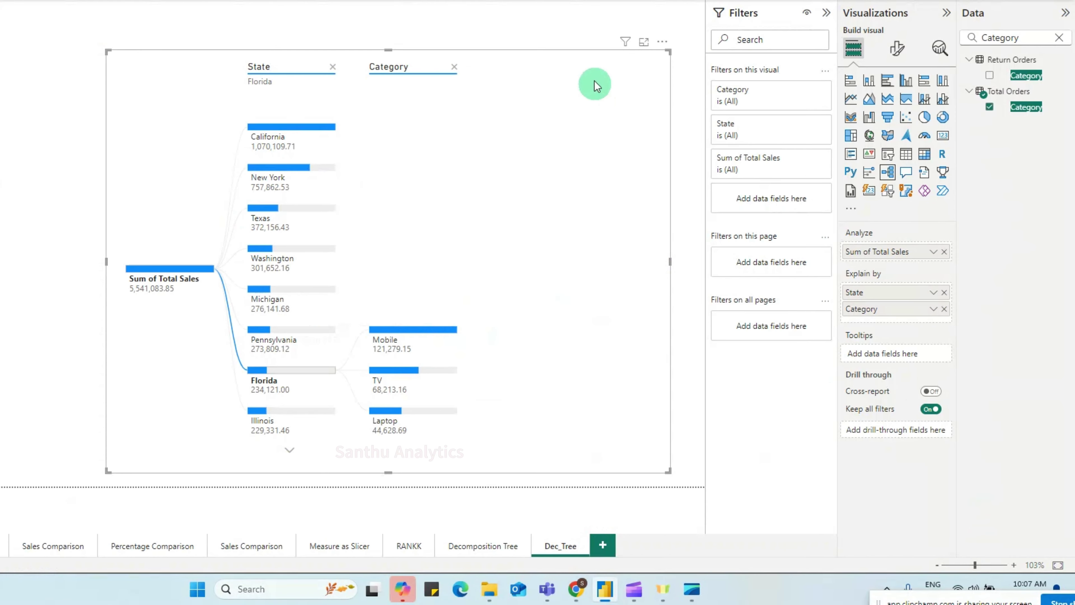
pyautogui.doubleClick(1005, 43)
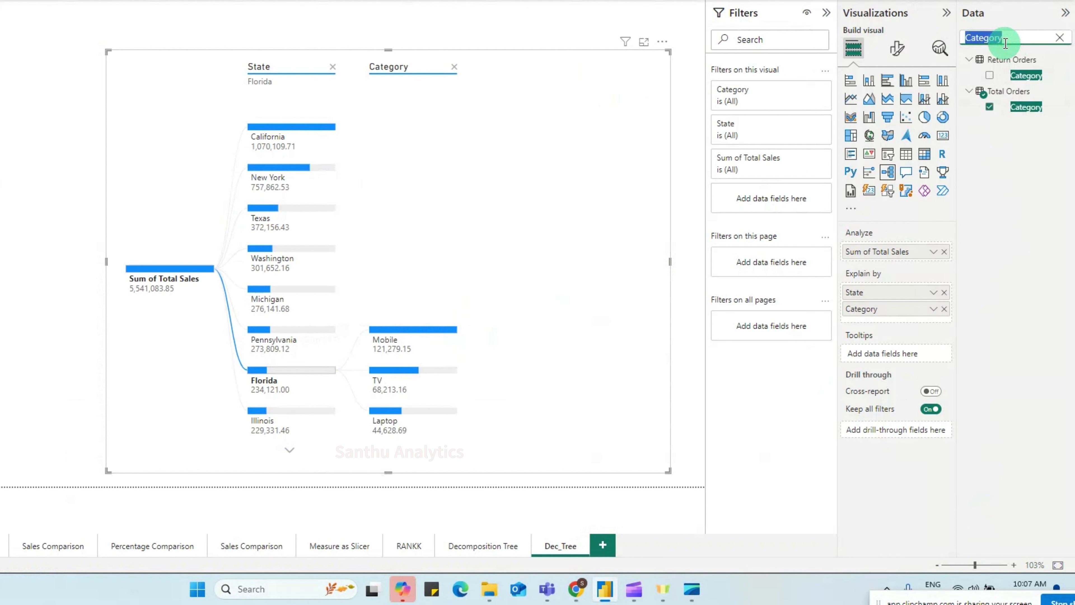
pyautogui.write('Seg')
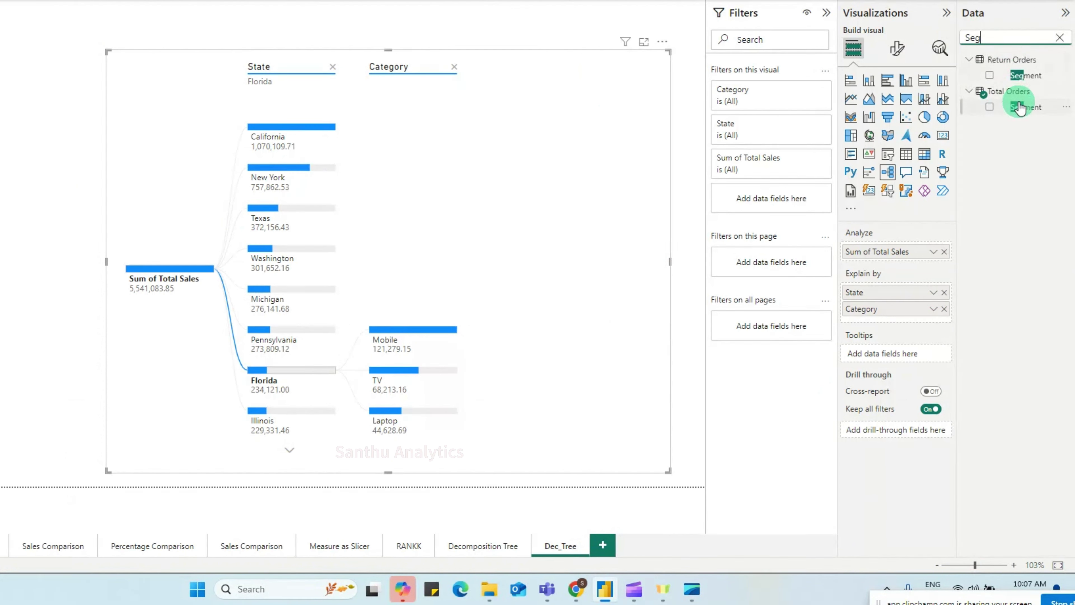
pyautogui.moveTo(1021, 113); pyautogui.dragTo(875, 322)
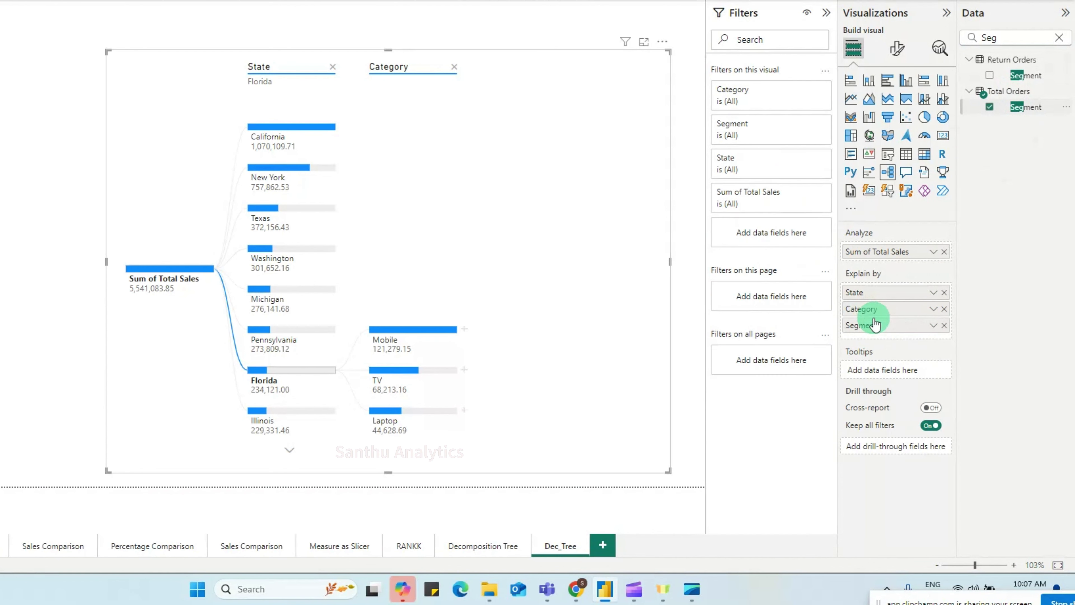
pyautogui.click(465, 330)
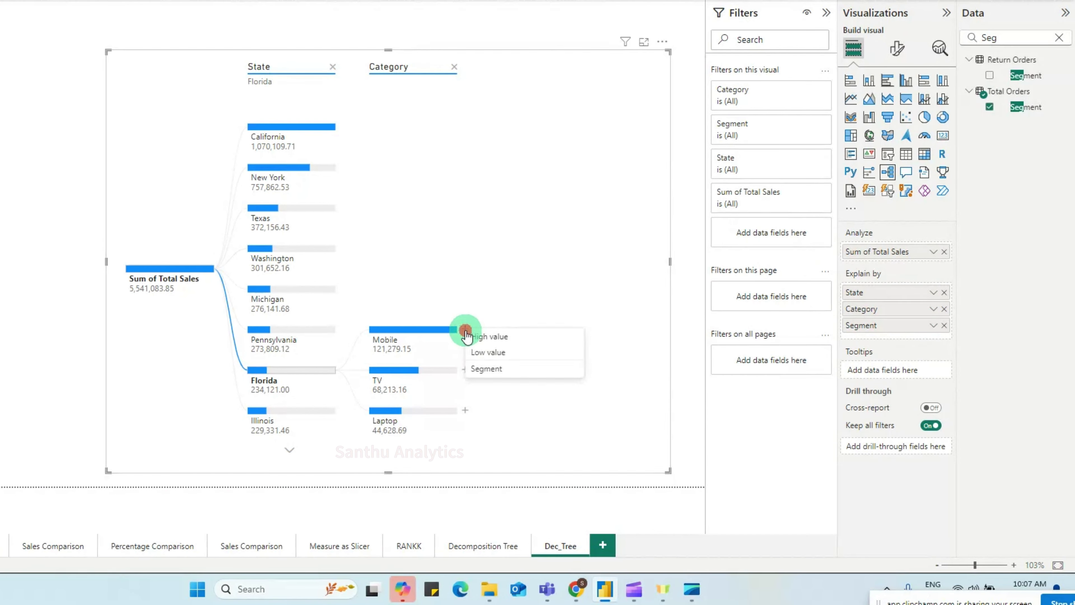
pyautogui.click(491, 370)
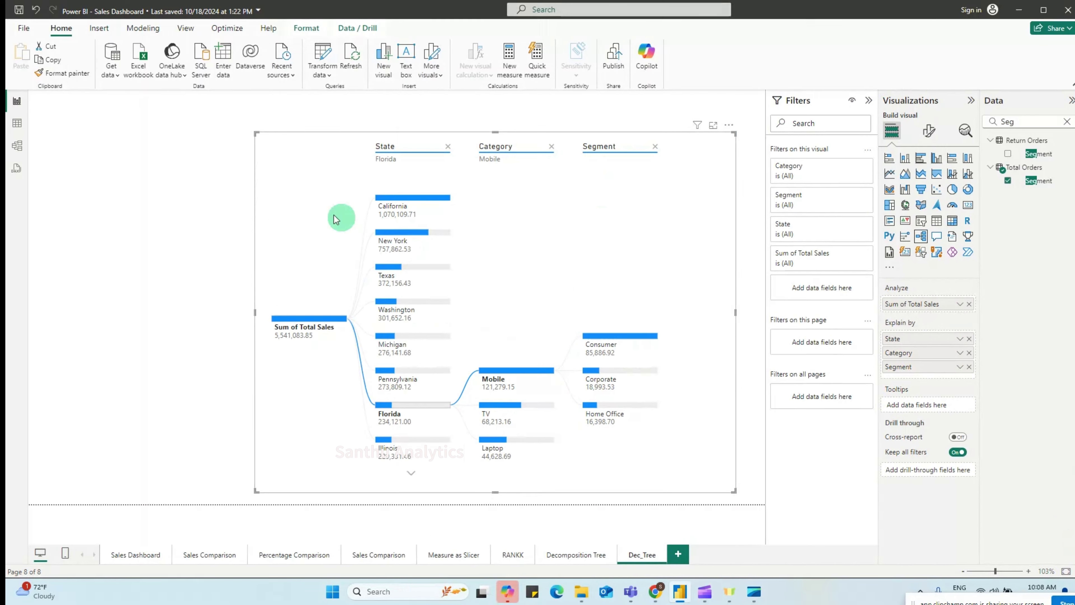
# Step: Duplicate the decomposition tree visual, place the copy in the empty area beside the original and shrink it to a narrow width
pyautogui.click(277, 143)
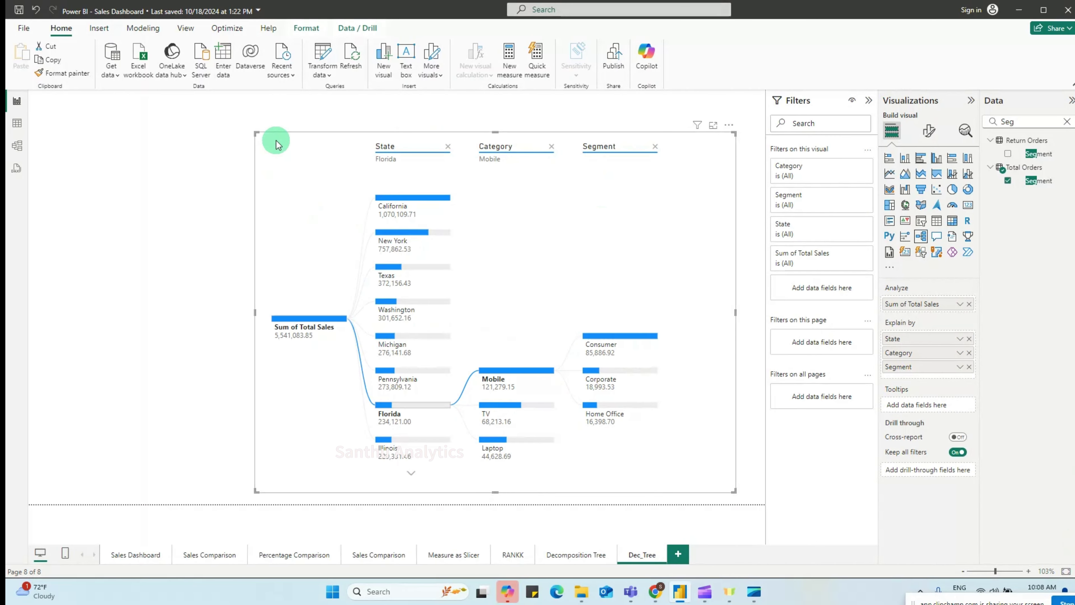
pyautogui.click(133, 149)
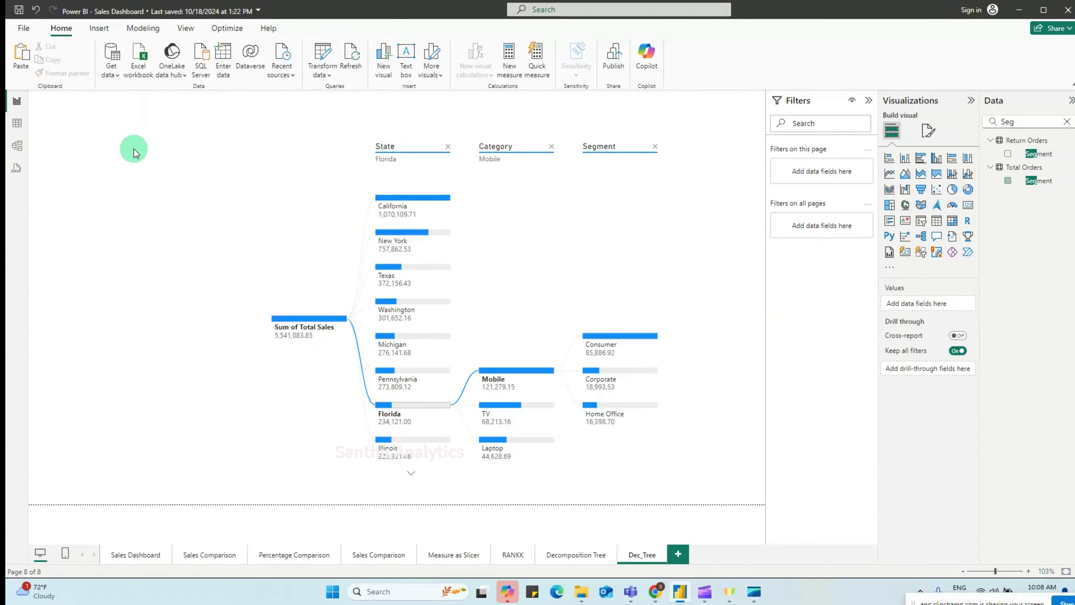
pyautogui.click(332, 147)
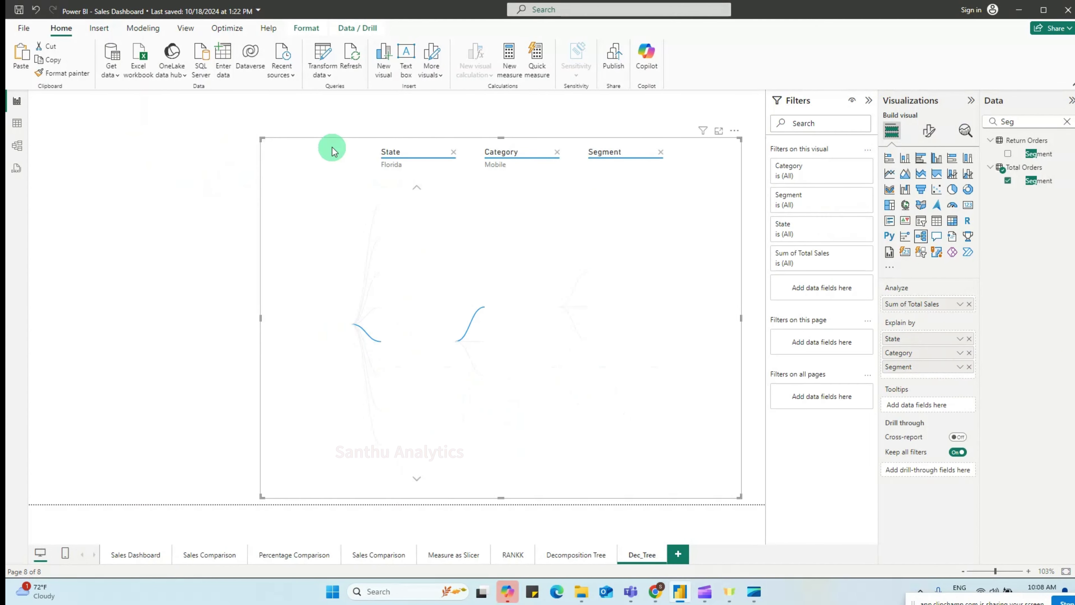
pyautogui.moveTo(331, 153); pyautogui.dragTo(139, 158)
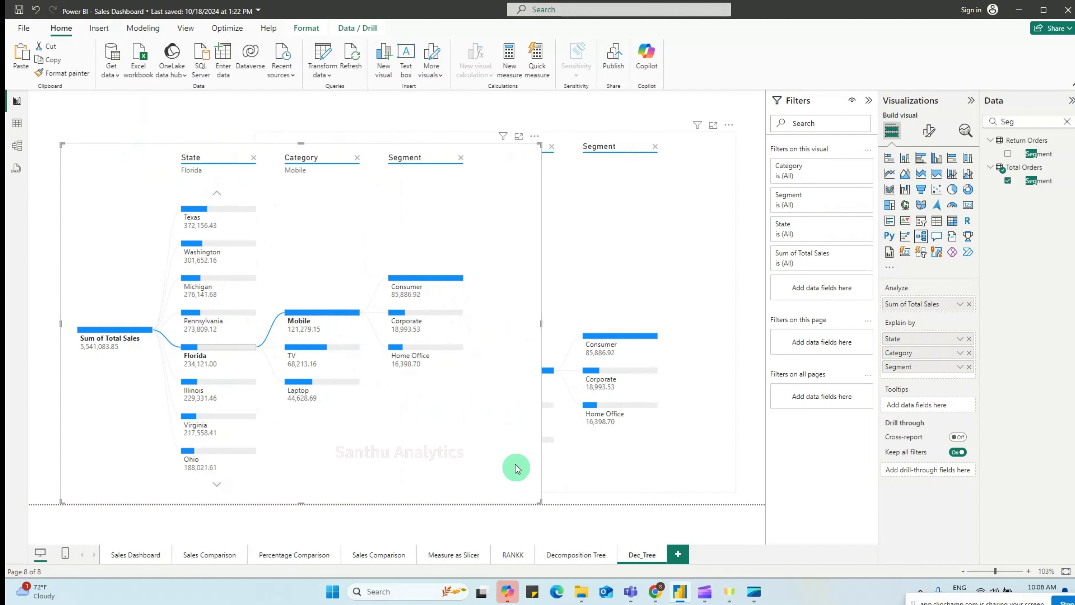
pyautogui.moveTo(538, 502); pyautogui.dragTo(240, 371)
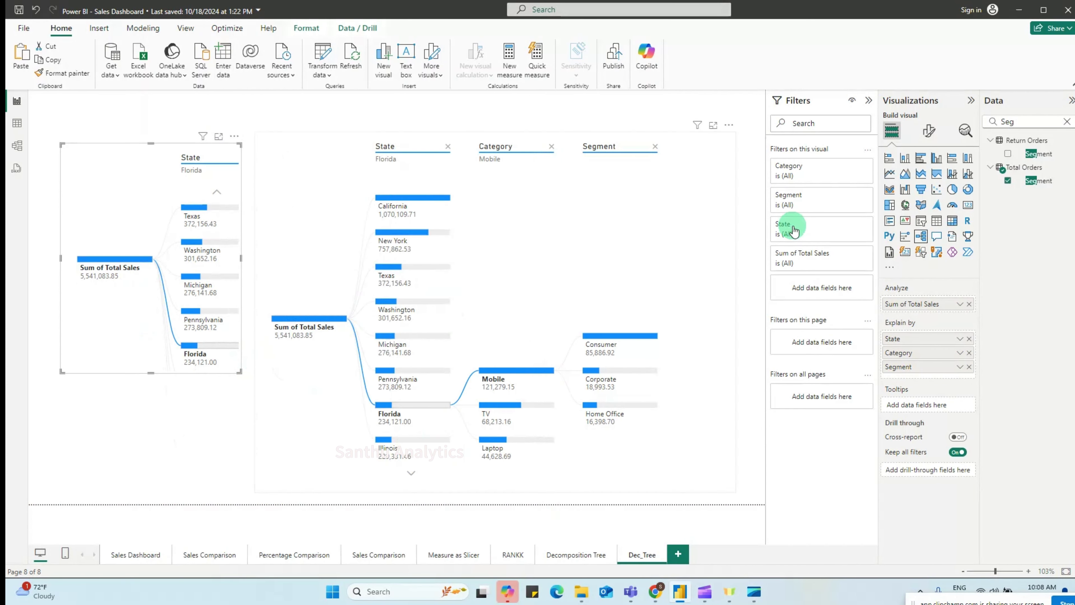
# Step: Remove State and Category from the copied tree's explaining fields, make the copy taller and review its Segment branches
pyautogui.click(970, 339)
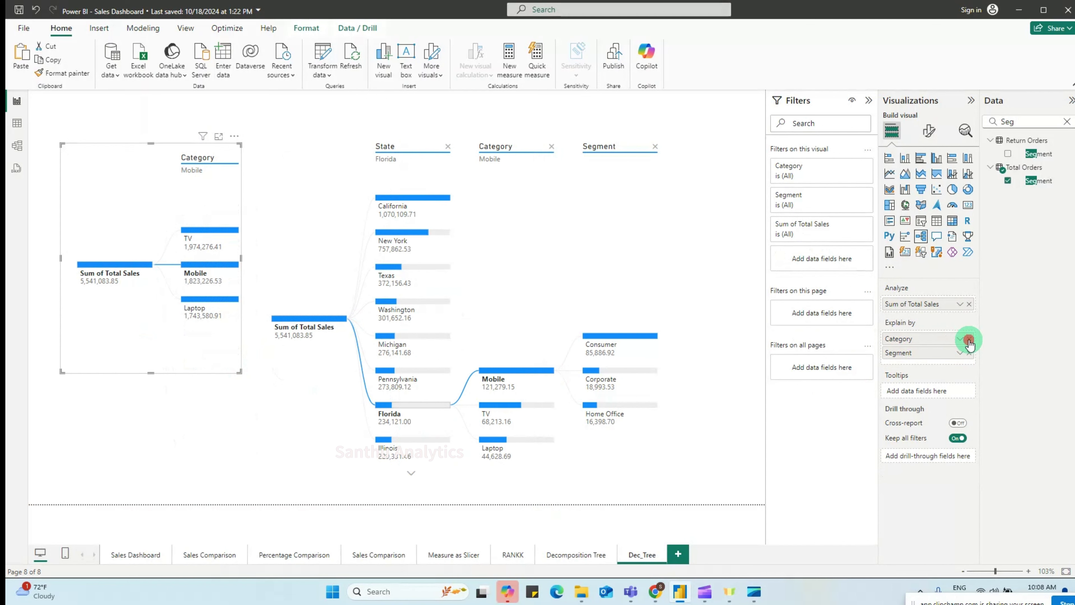
pyautogui.click(969, 339)
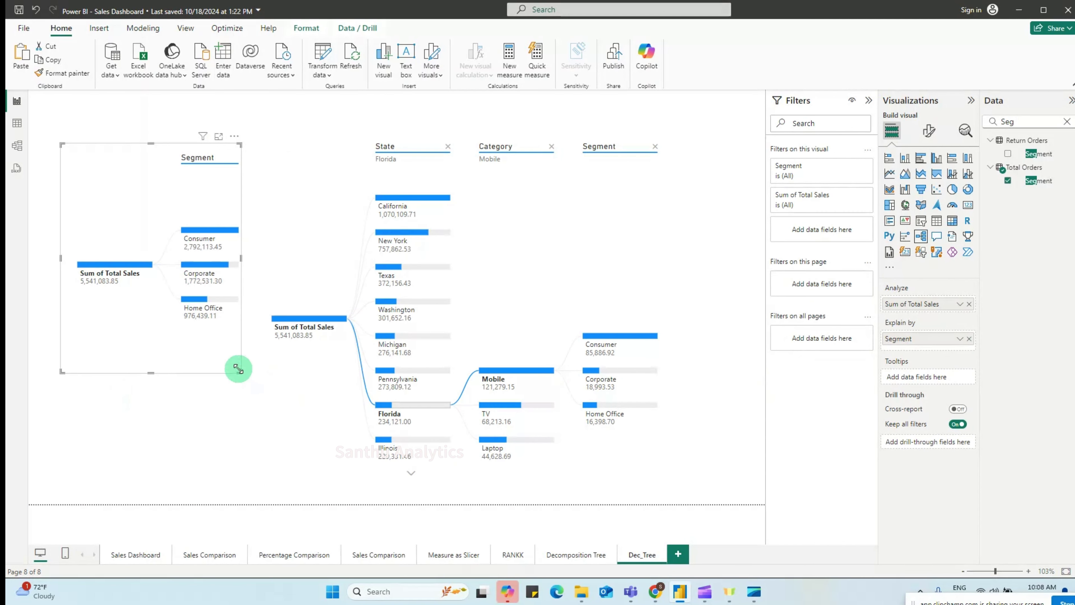
pyautogui.moveTo(238, 369); pyautogui.dragTo(238, 448)
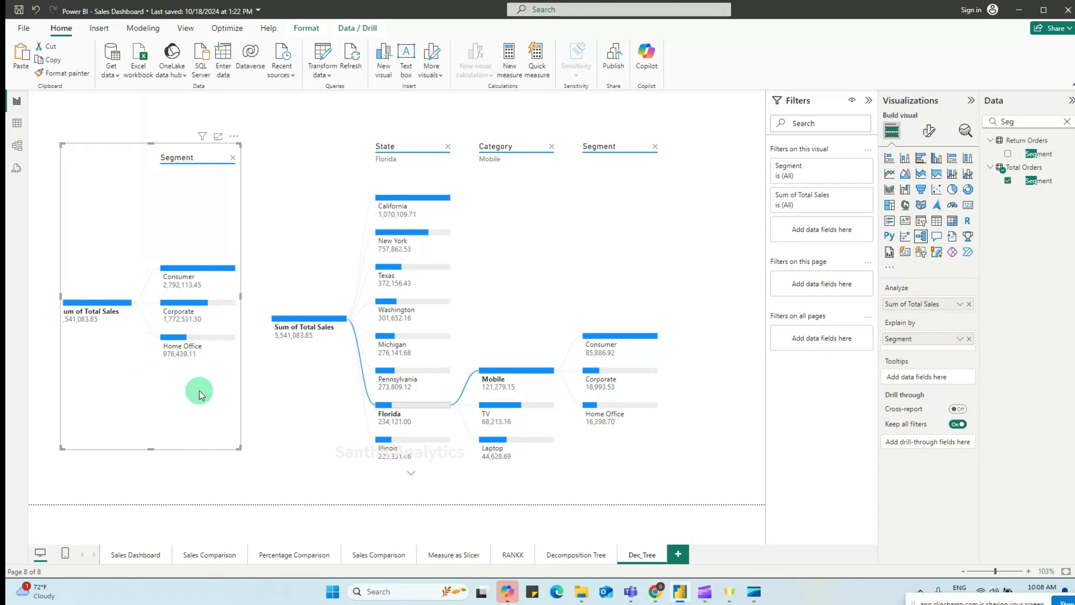
pyautogui.moveTo(193, 343)
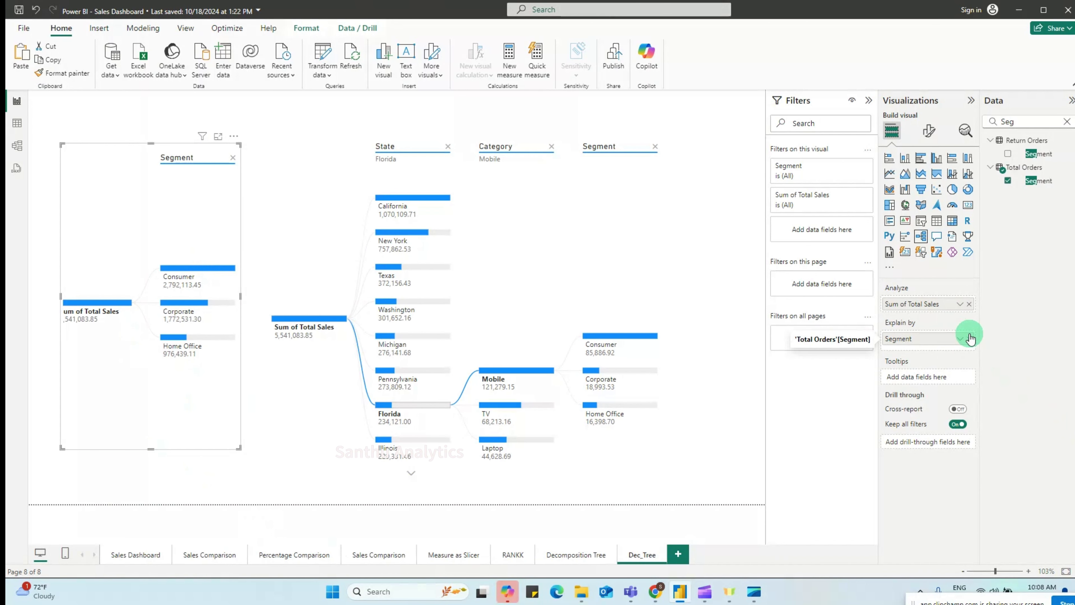
# Step: Replace the copied tree's Segment field with the Order Date Year from Total Orders and break total sales down by Year
pyautogui.click(963, 339)
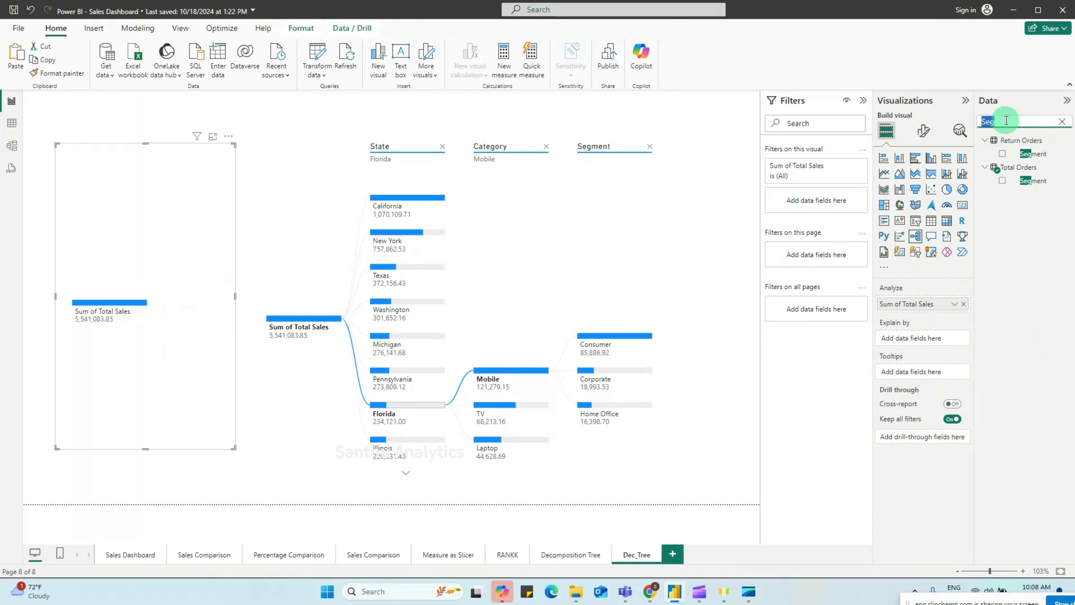
pyautogui.write('Yes')
pyautogui.press('BackSpace')
pyautogui.write('ar')
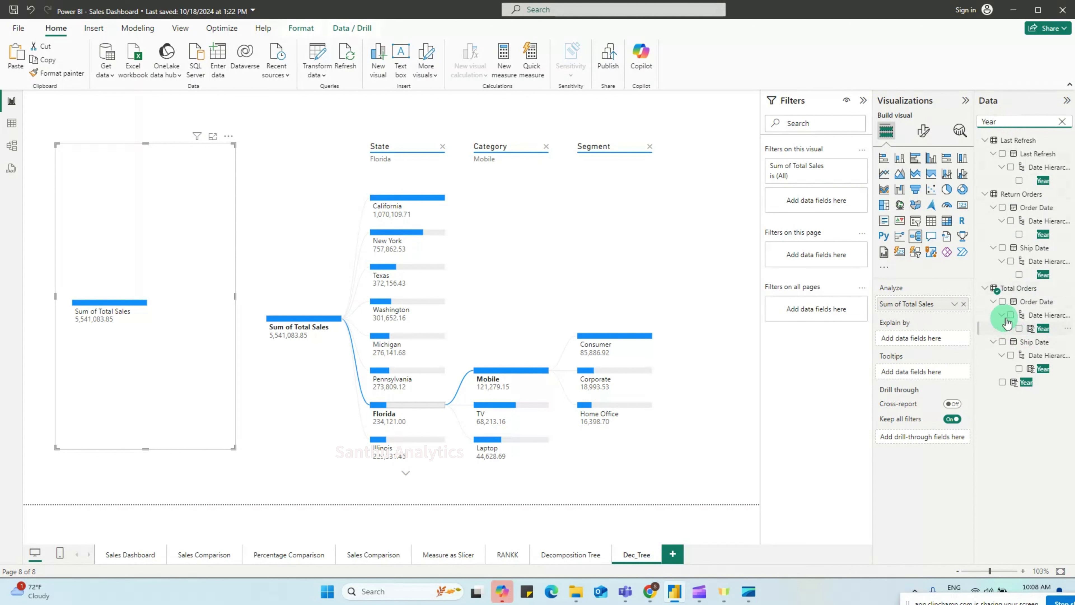
pyautogui.moveTo(1039, 326); pyautogui.dragTo(923, 341)
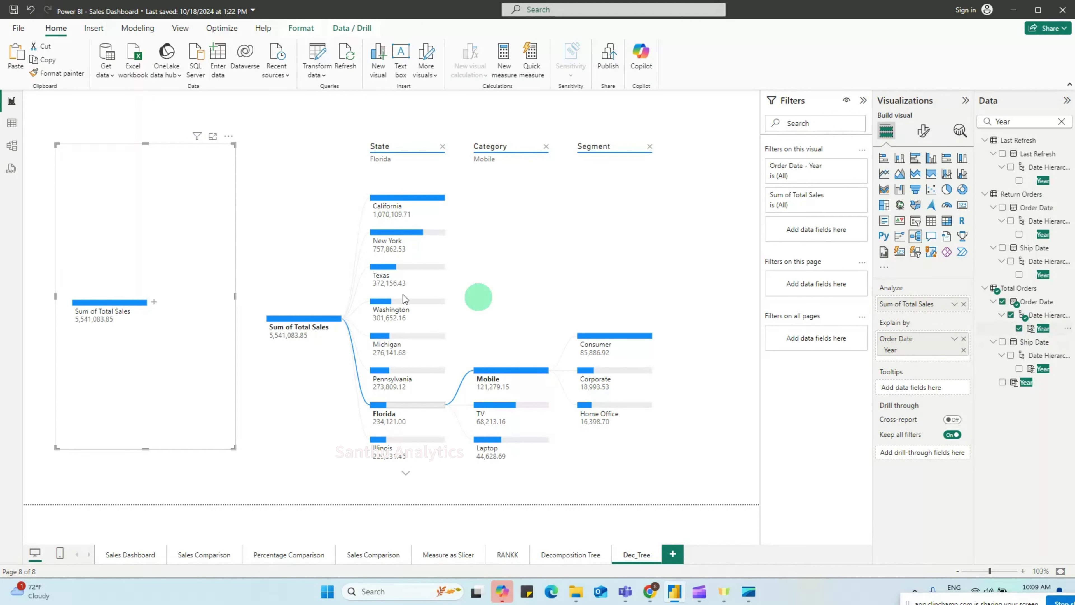
pyautogui.click(154, 302)
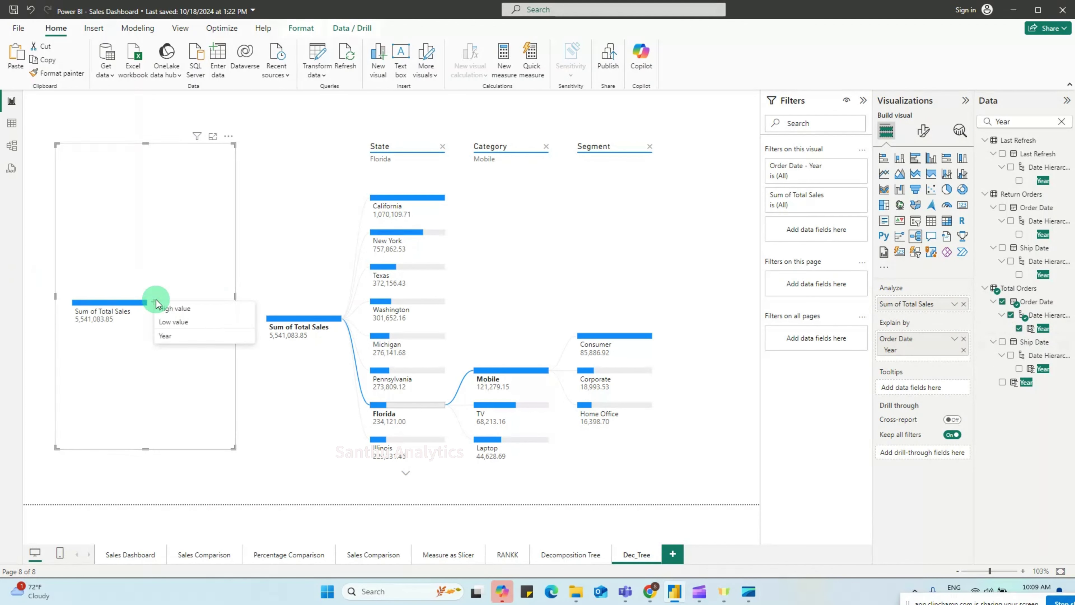
pyautogui.click(163, 332)
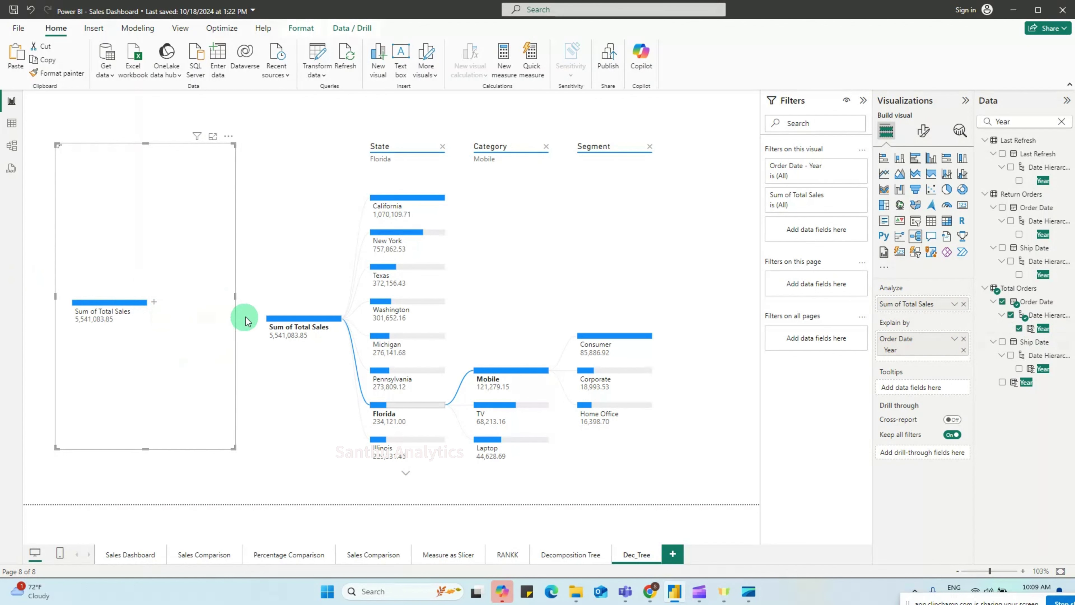
pyautogui.moveTo(204, 372)
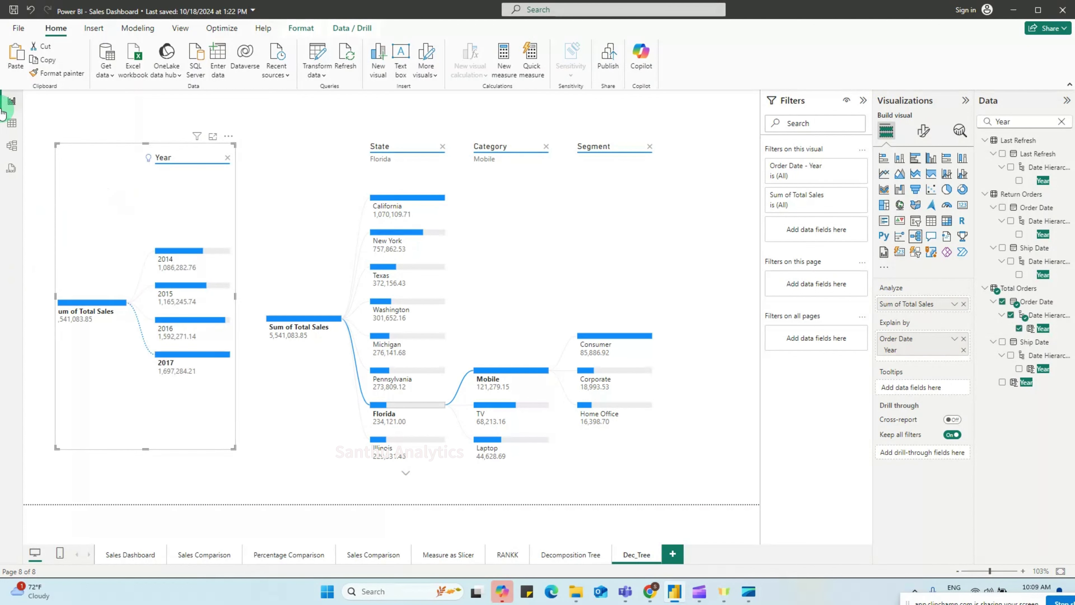
# Step: Look over the Total Orders table columns, return to the report and delete the copied tree visual
pyautogui.click(12, 123)
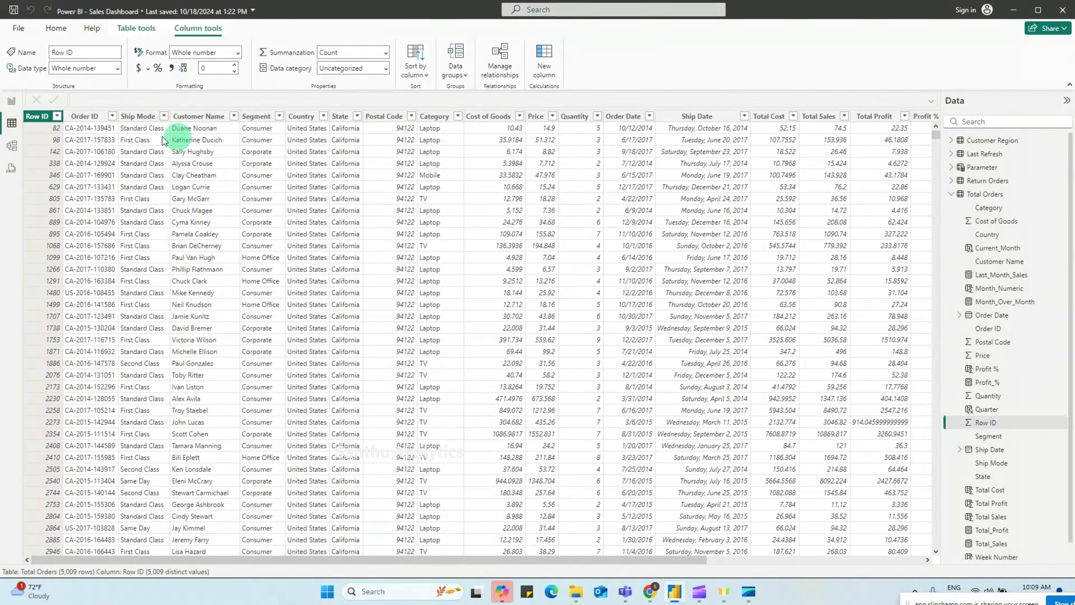
pyautogui.click(11, 102)
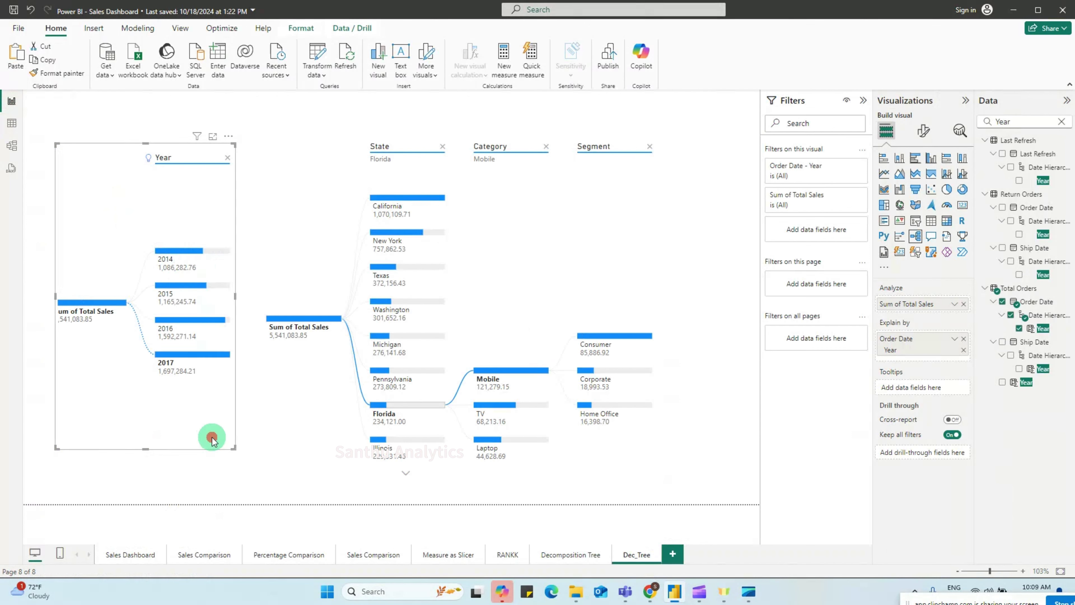
pyautogui.press('Delete')
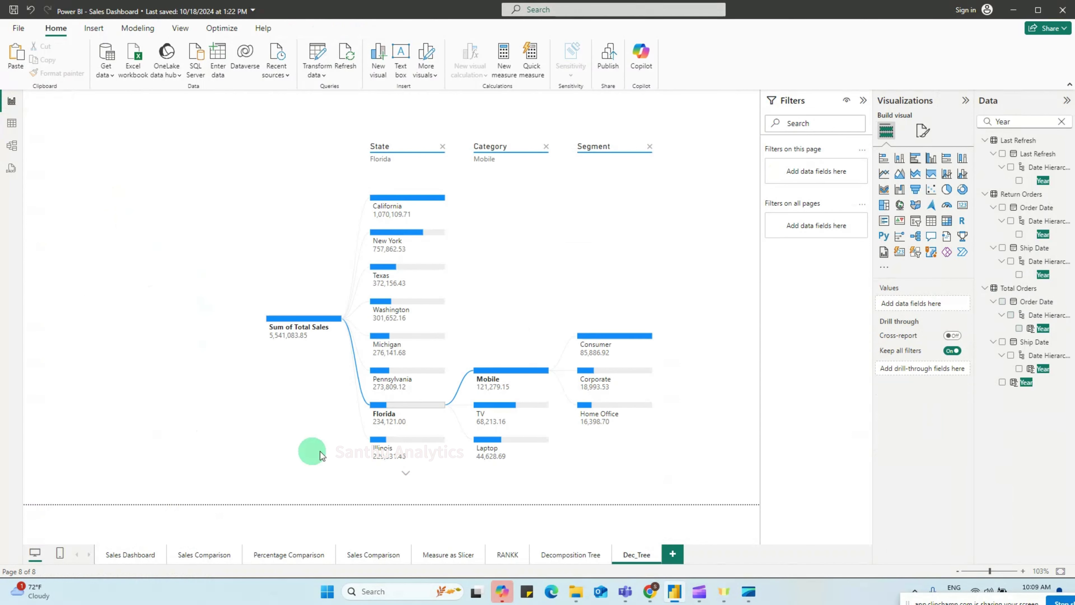
# Step: Select the original decomposition tree and review its breakdown from total sales through State, Category and Segment
pyautogui.click(487, 218)
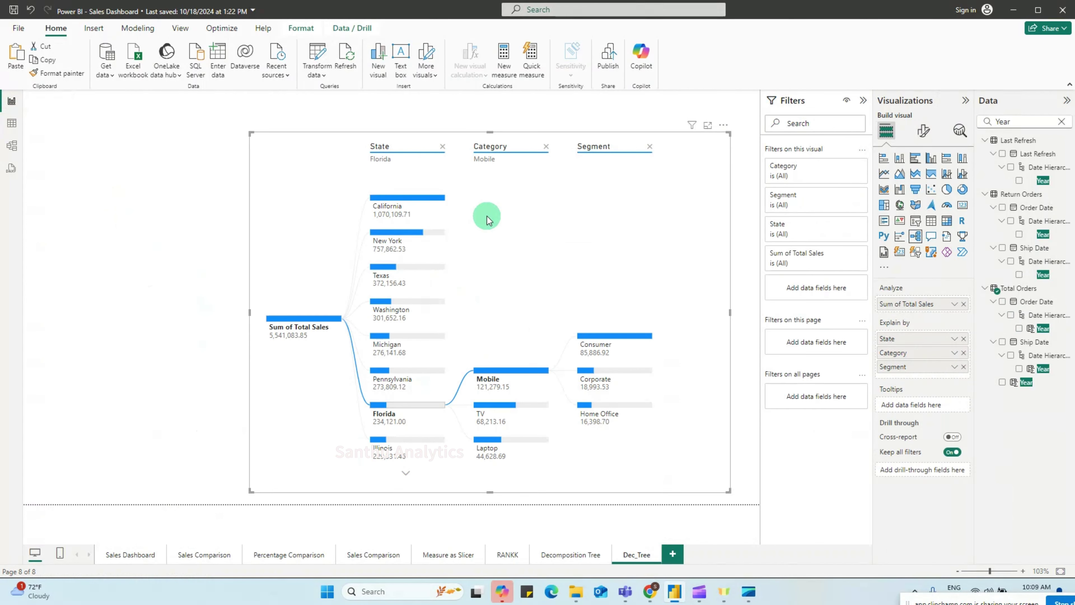
pyautogui.moveTo(445, 215)
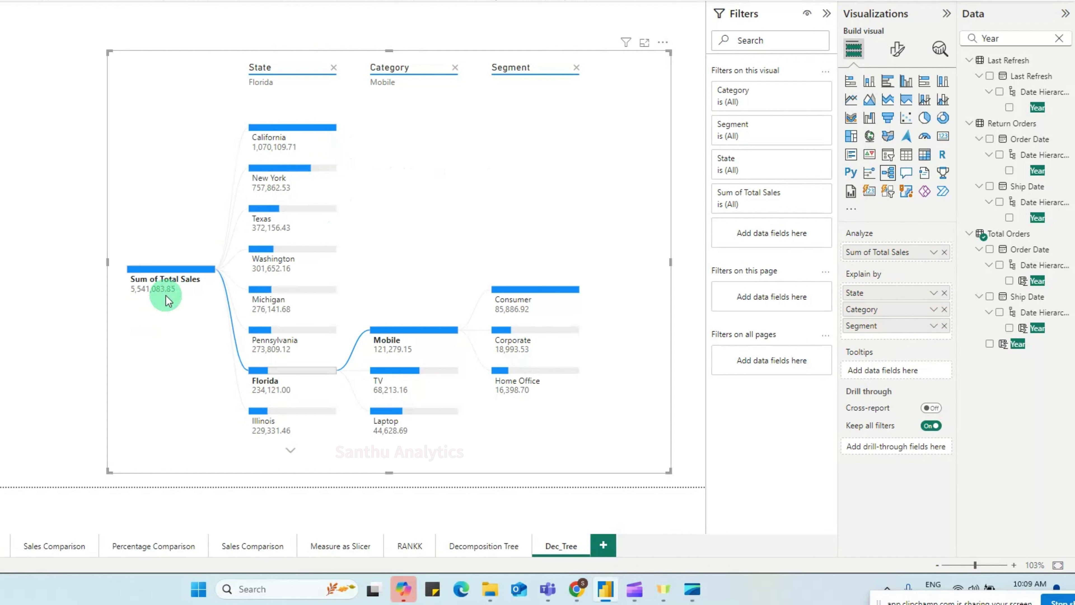
pyautogui.moveTo(173, 288)
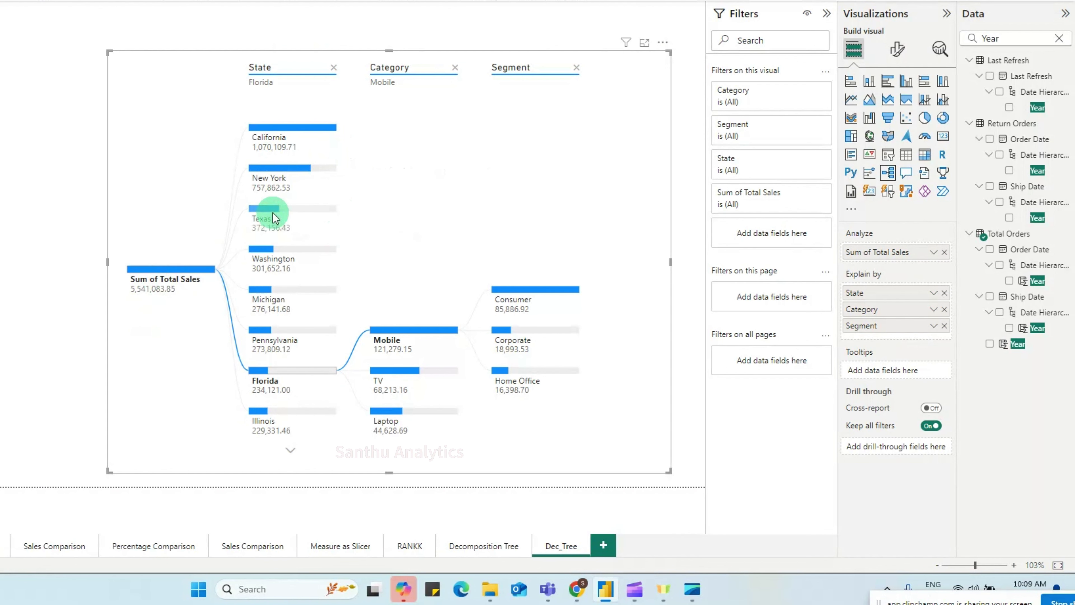
# Step: Set the decomposition tree's analysis type to Relative, keeping AI splits enabled
pyautogui.moveTo(264, 77)
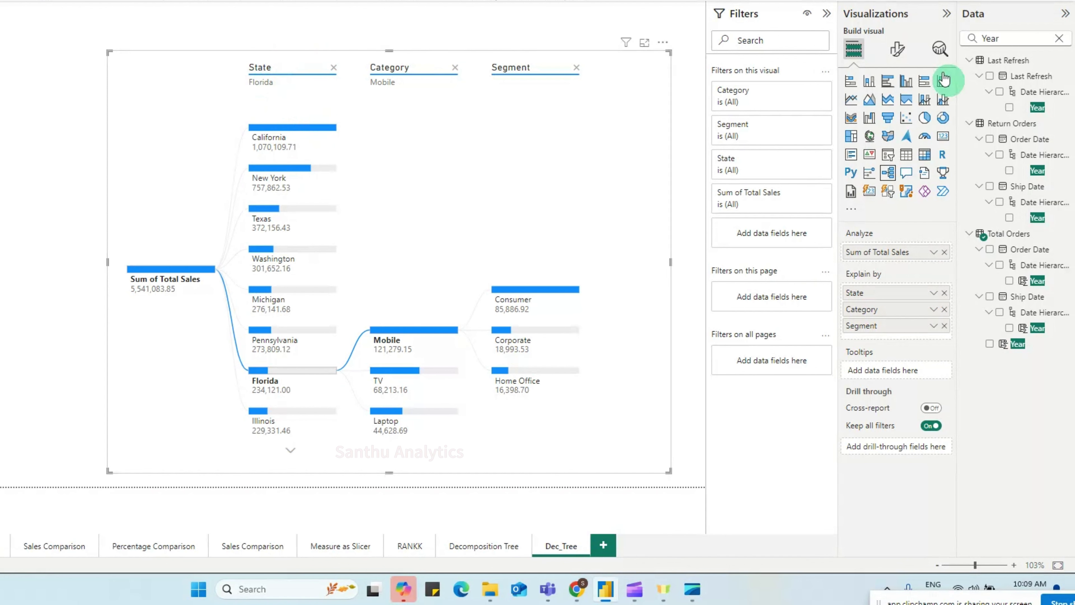
pyautogui.click(891, 54)
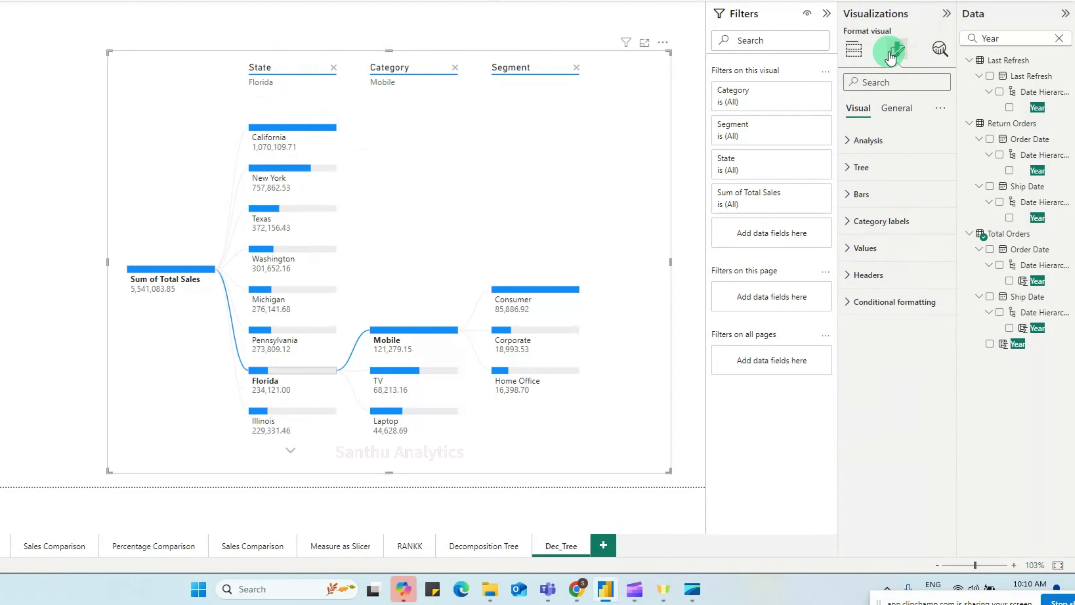
pyautogui.click(891, 143)
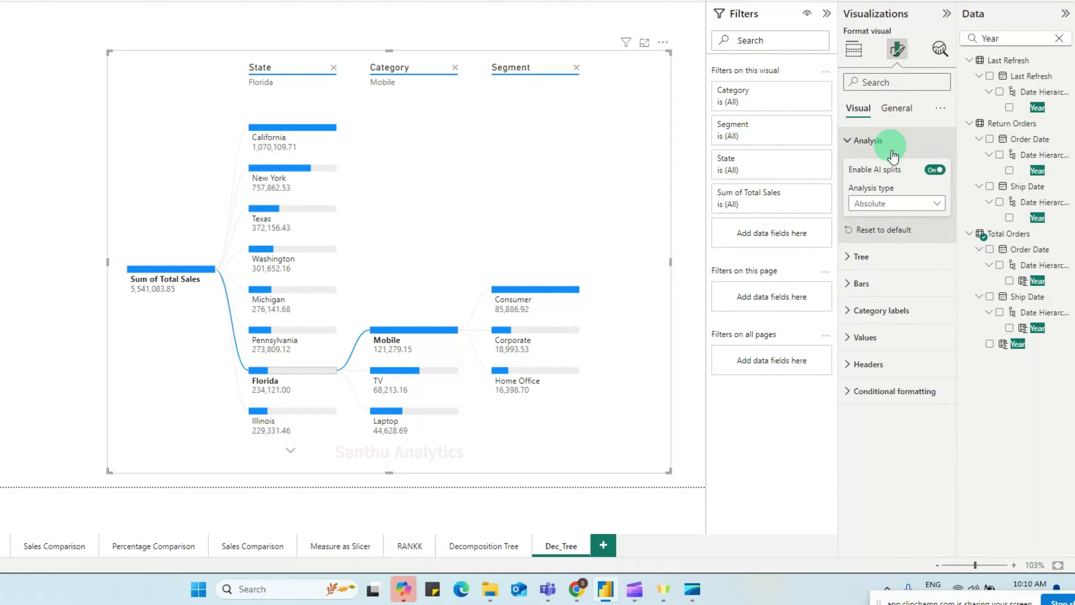
pyautogui.click(864, 203)
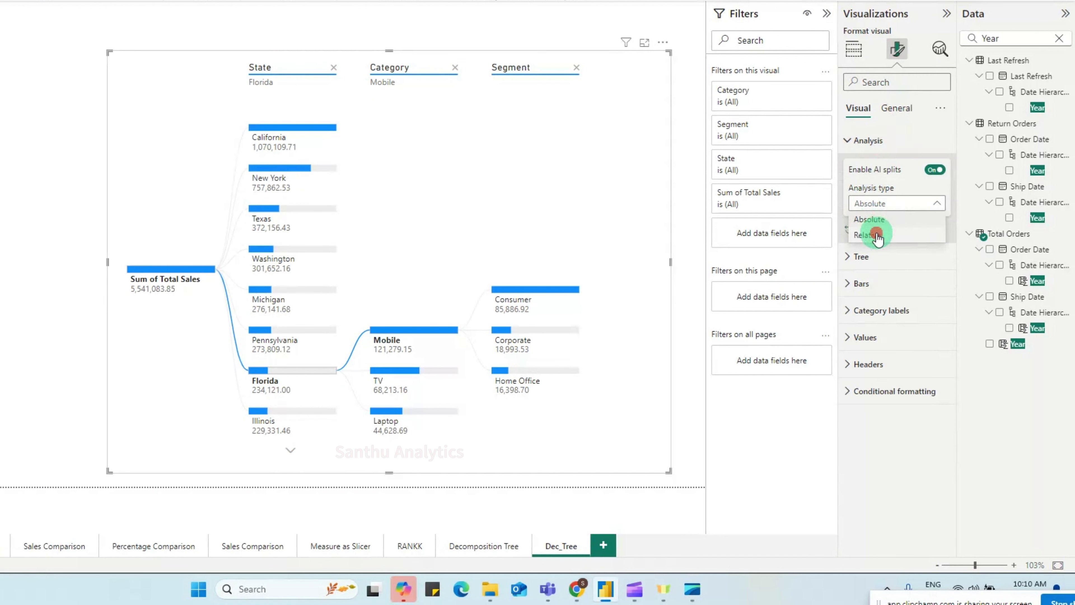
pyautogui.click(877, 236)
pyautogui.click(886, 202)
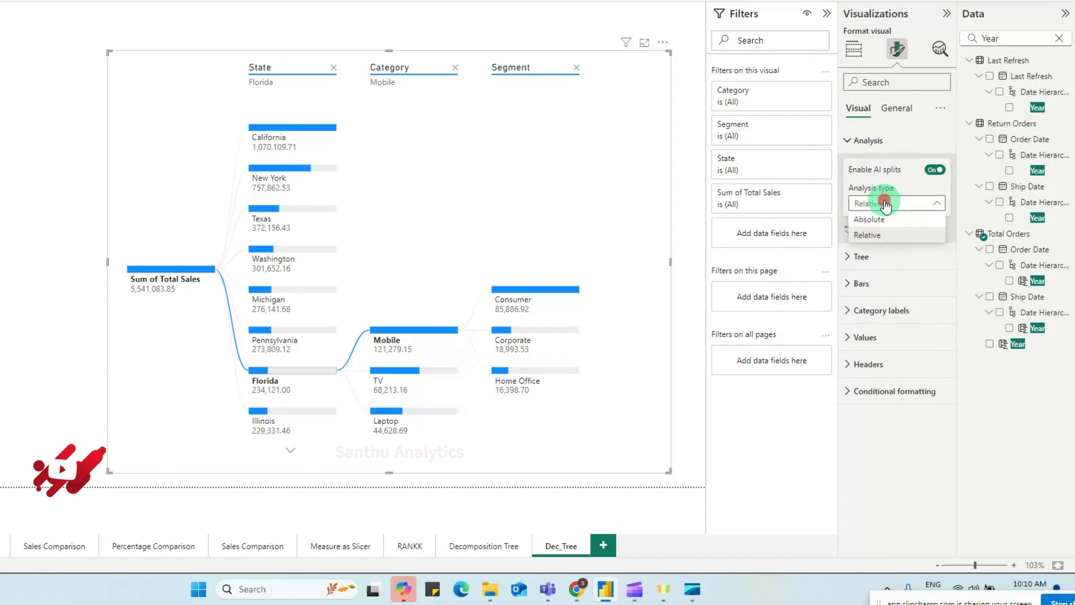
pyautogui.click(884, 234)
pyautogui.click(867, 140)
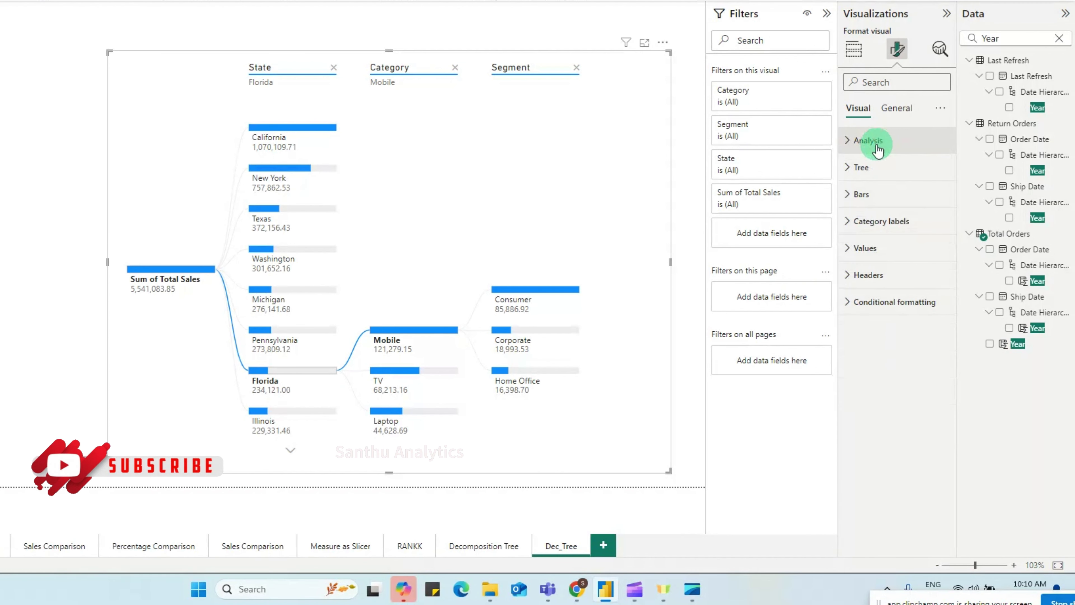
# Step: Try the Dense and Sparse density options for the tree layout, then return the density to Default
pyautogui.click(871, 168)
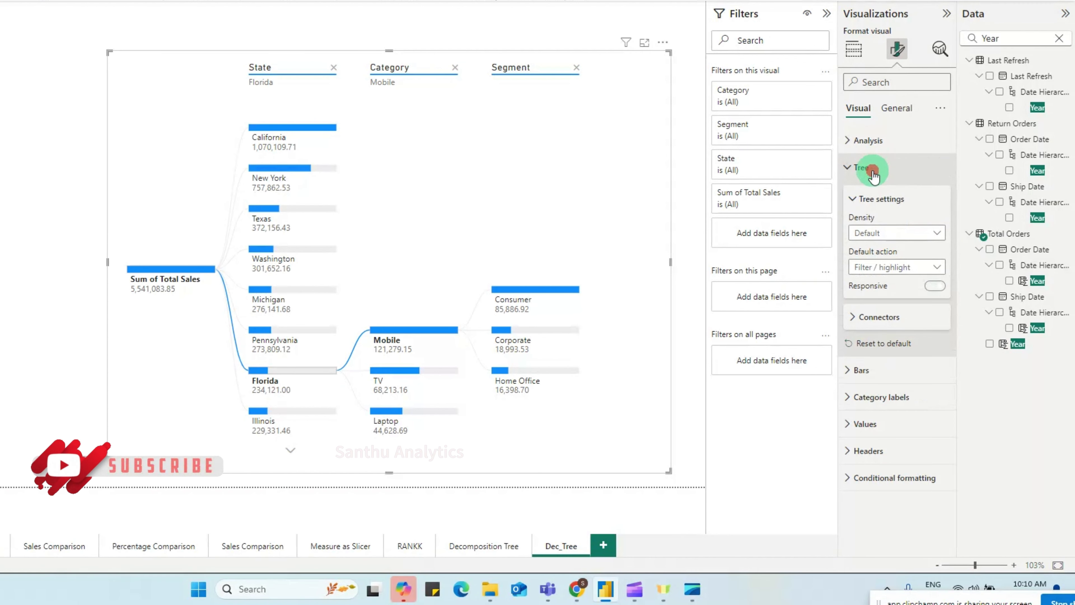
pyautogui.click(889, 233)
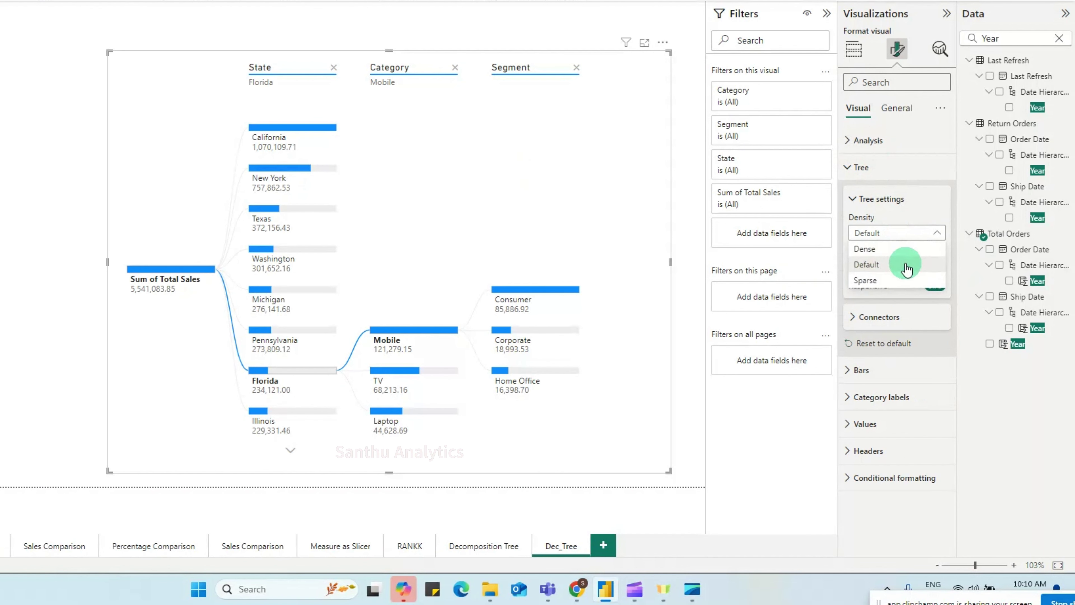
pyautogui.click(897, 249)
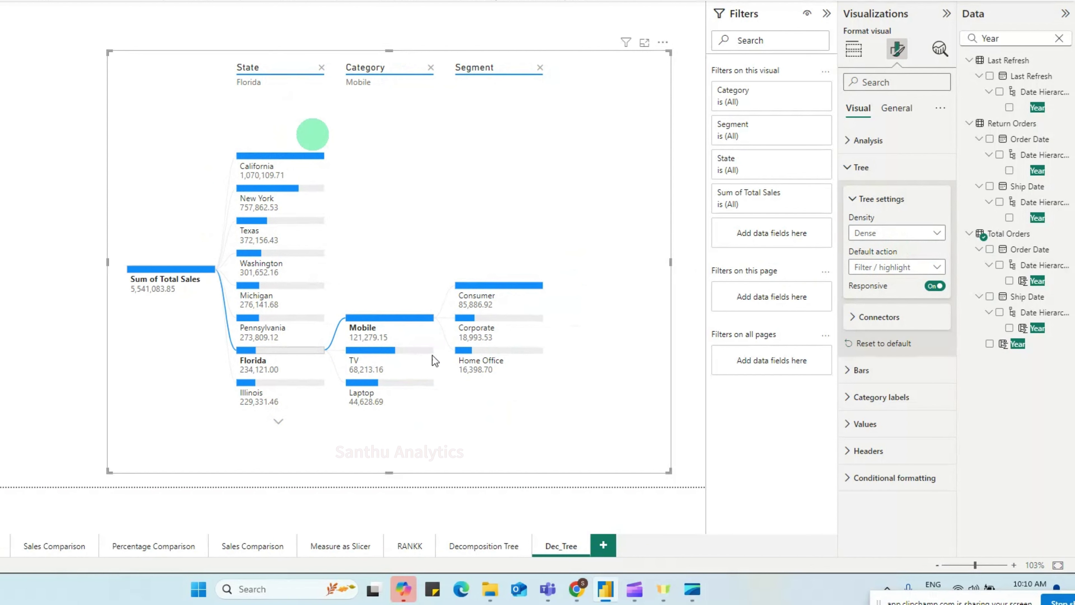
pyautogui.click(870, 233)
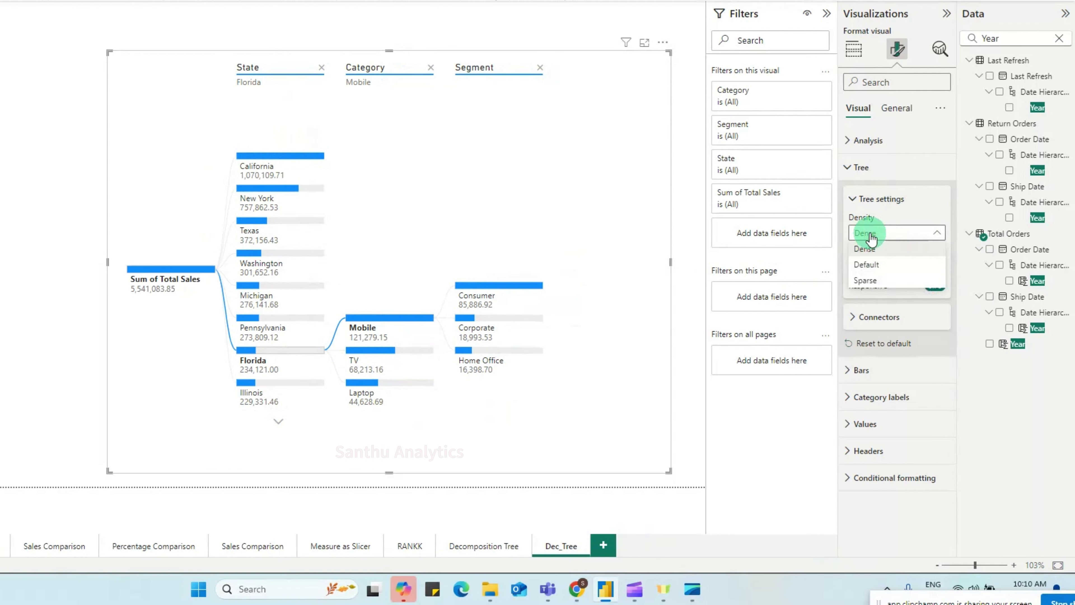
pyautogui.click(874, 278)
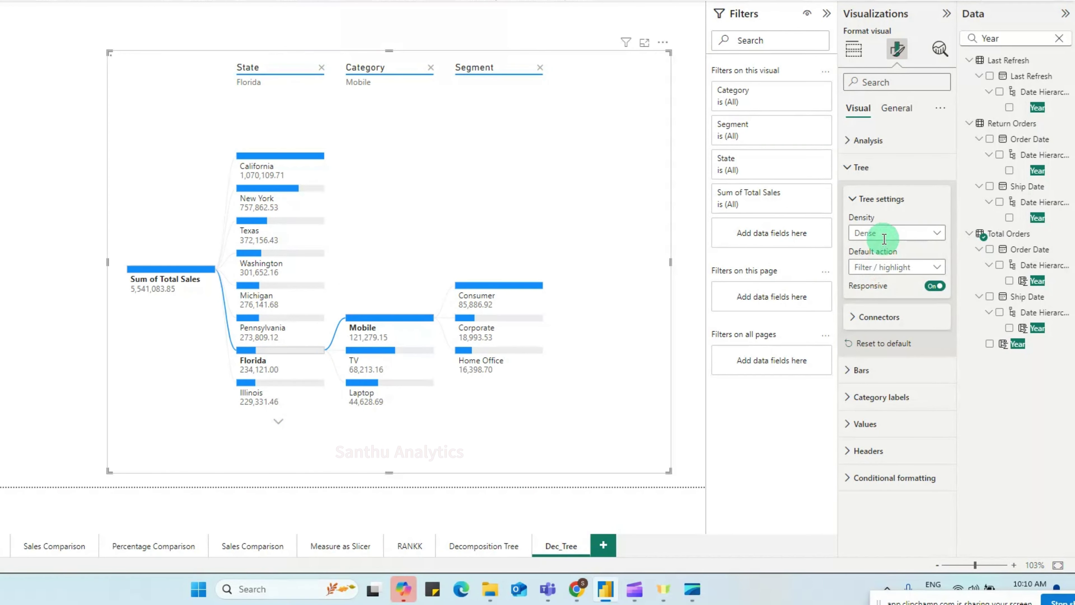
pyautogui.click(883, 236)
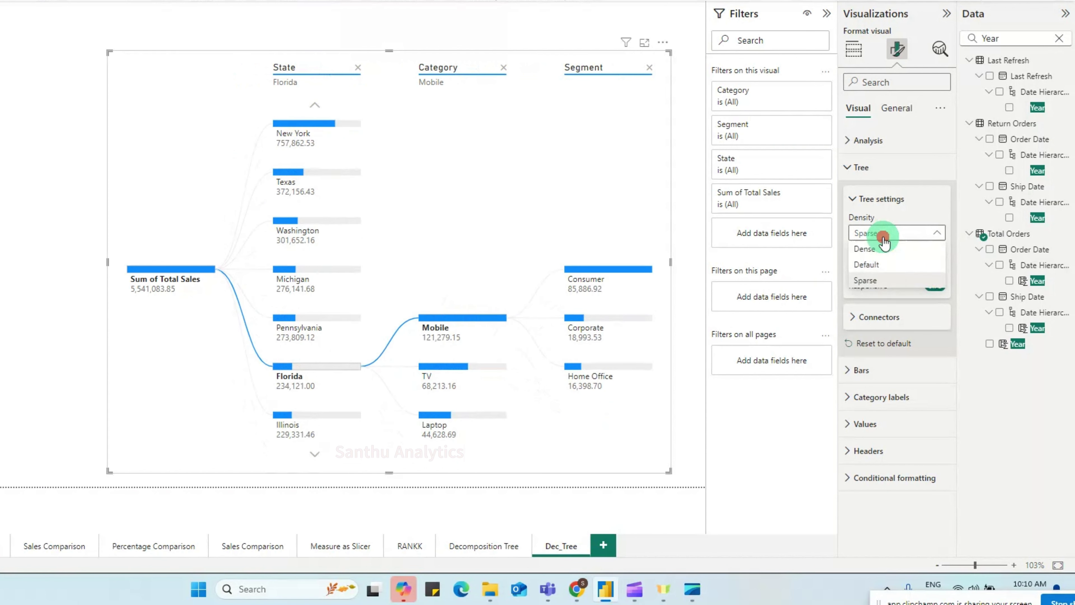
pyautogui.click(886, 266)
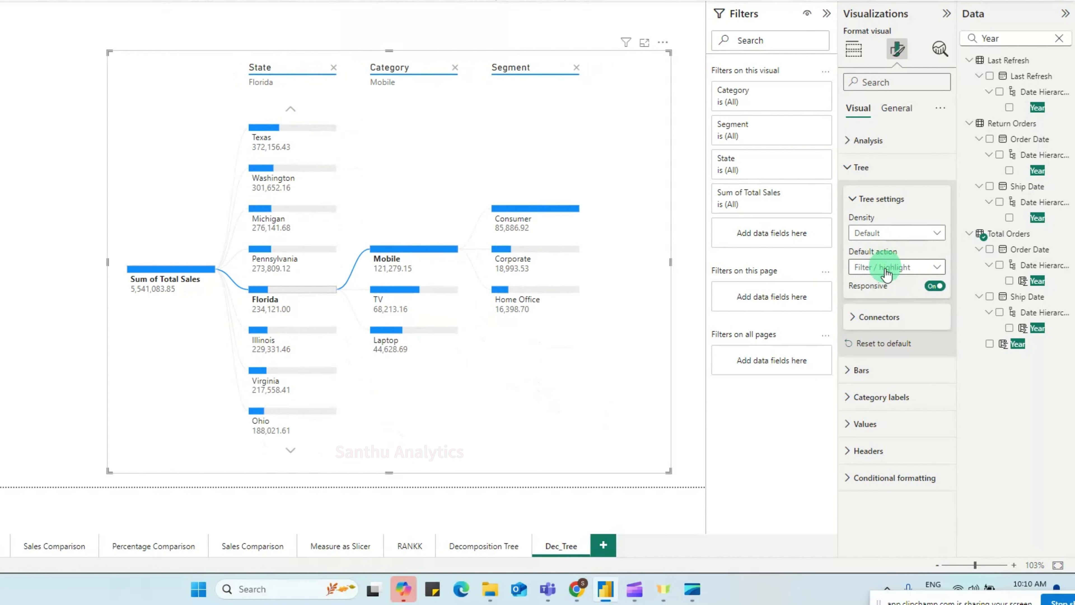
pyautogui.click(885, 170)
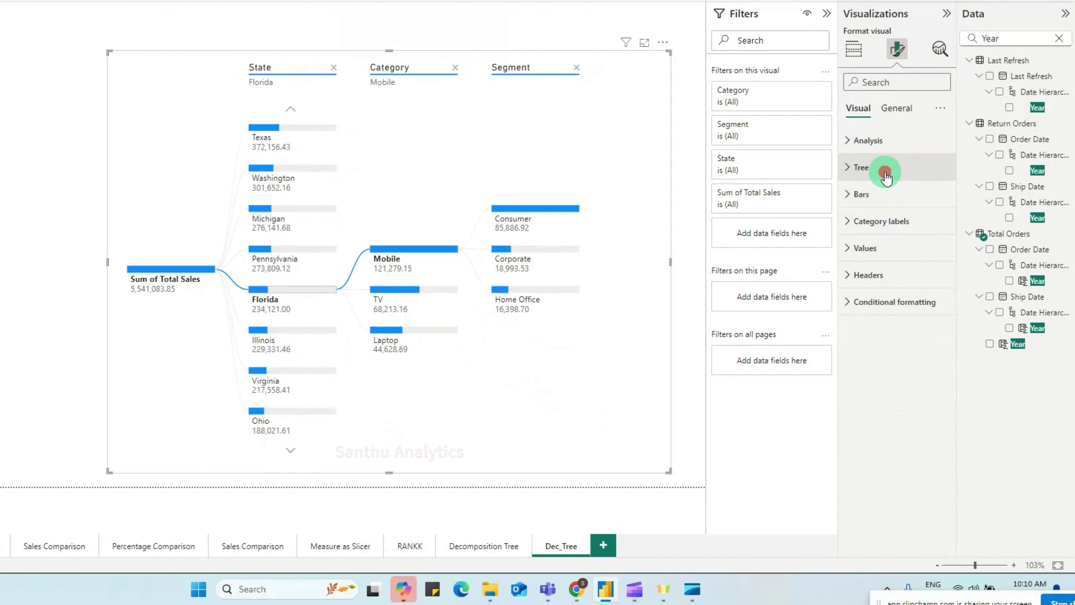
# Step: Enlarge the tree's bars to 142 %, then reduce them to slightly above their original size
pyautogui.click(886, 196)
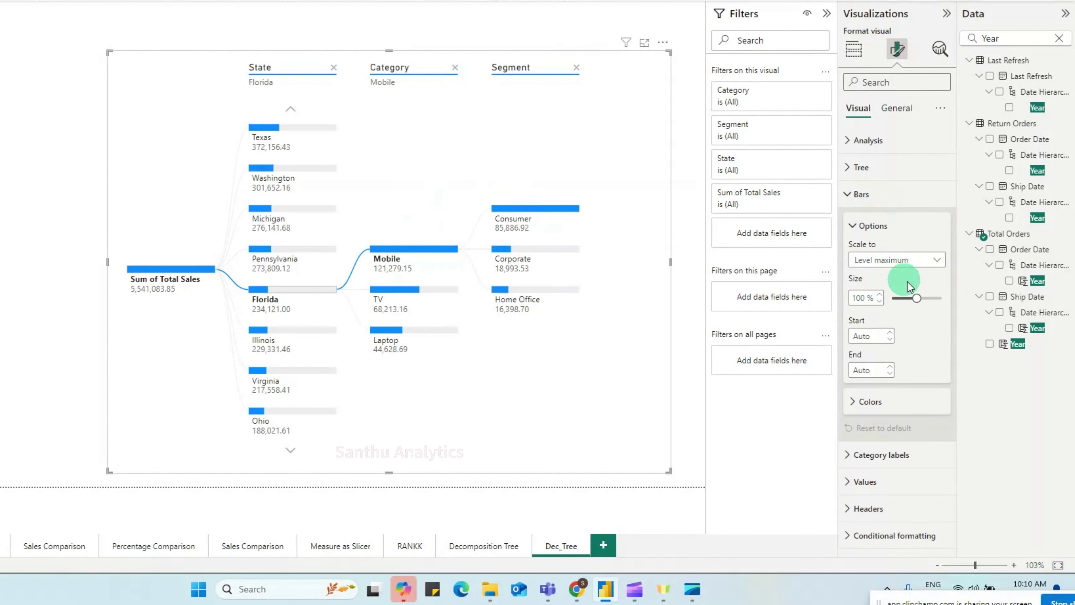
pyautogui.moveTo(918, 299); pyautogui.dragTo(937, 301)
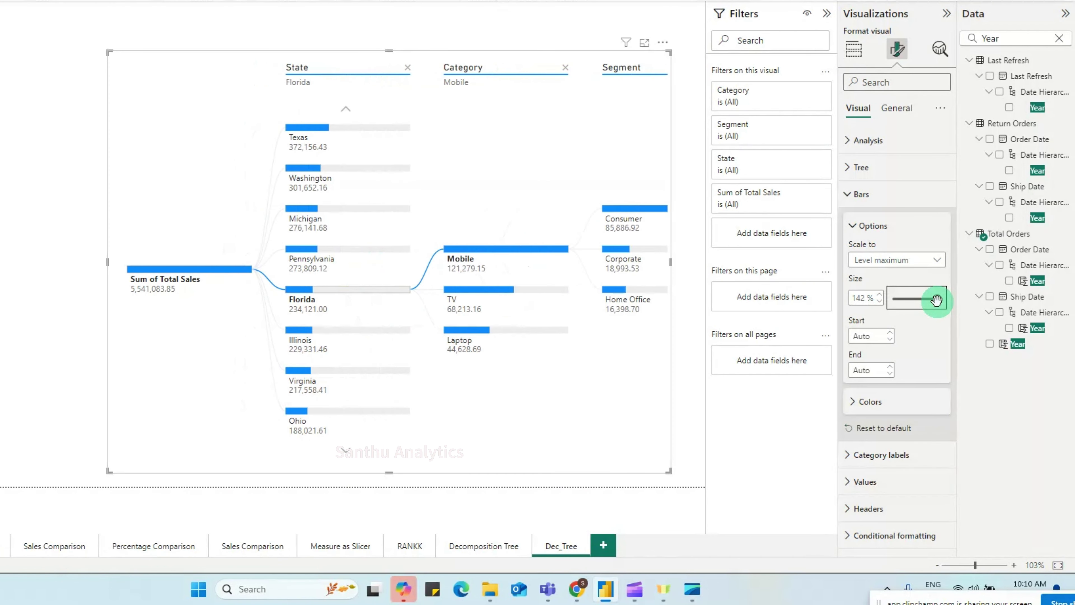
pyautogui.moveTo(937, 300); pyautogui.dragTo(920, 301)
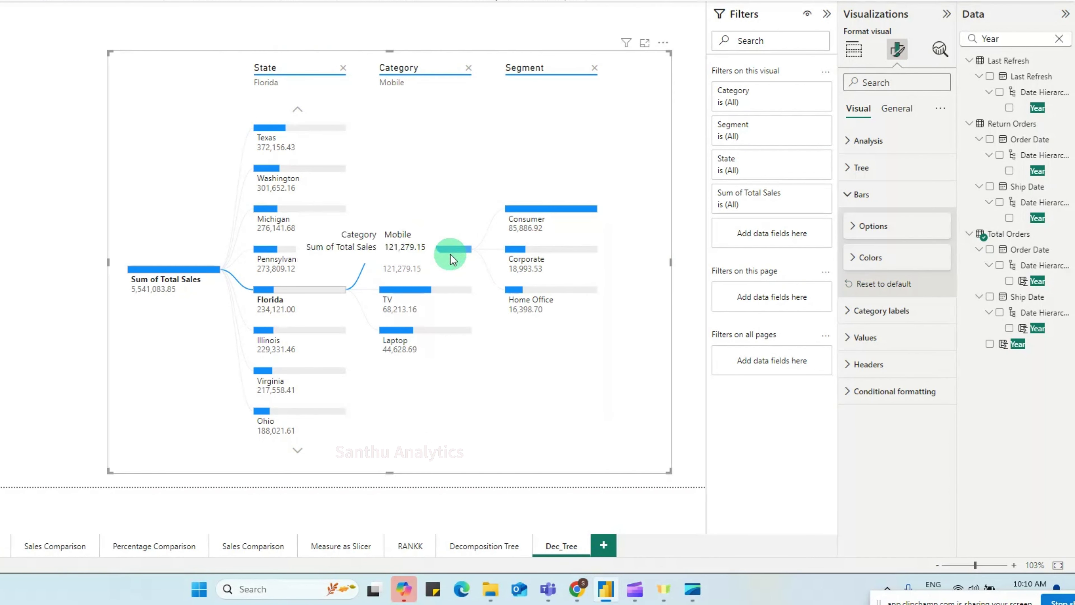
# Step: Try green as the positive bar color, then change the positive bars back to the blue theme color
pyautogui.click(883, 263)
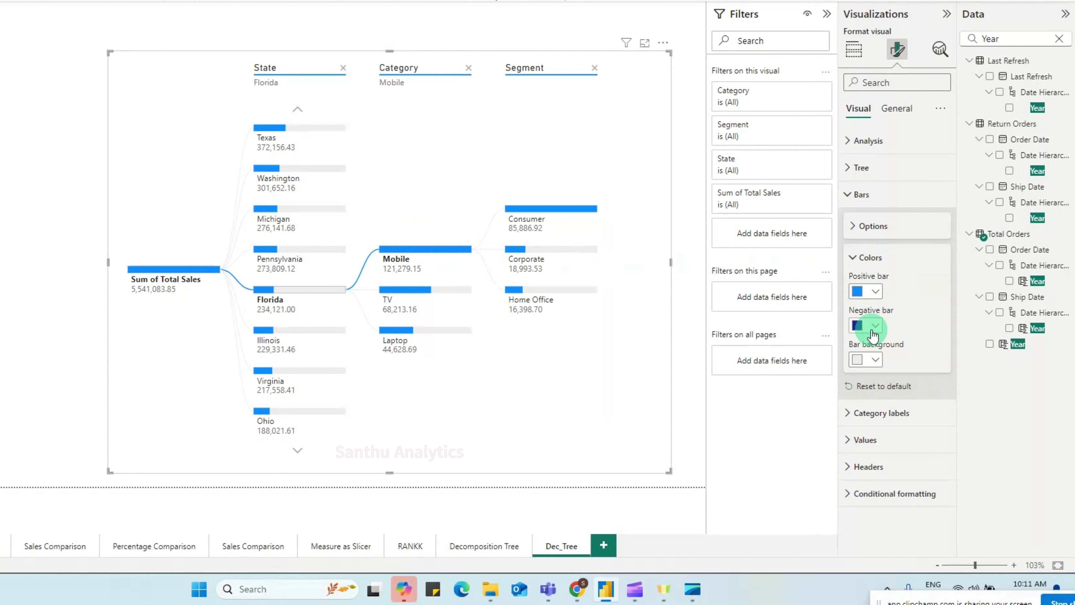
pyautogui.click(874, 296)
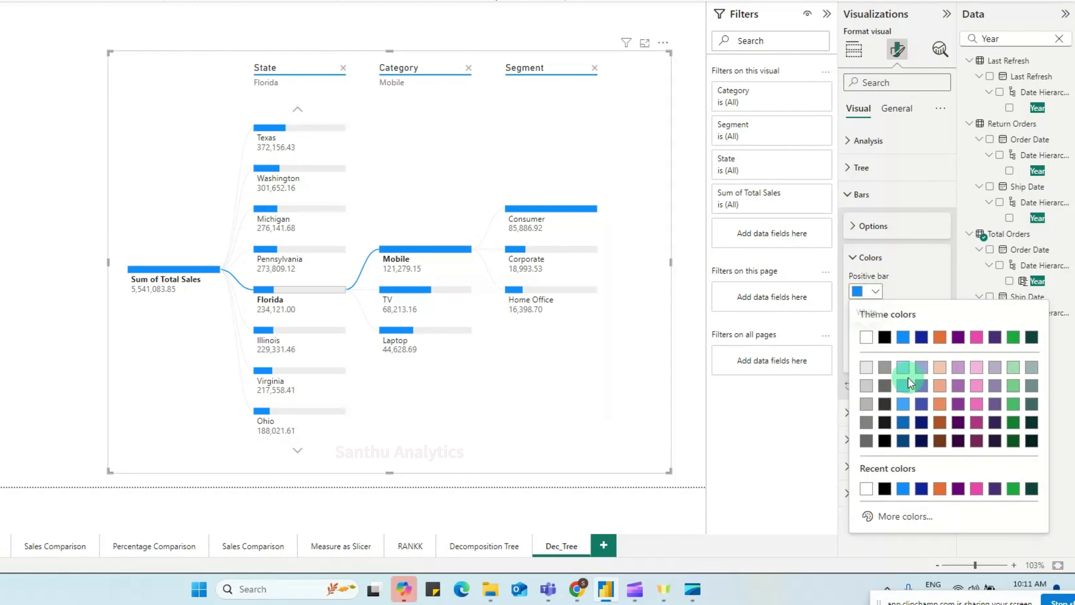
pyautogui.click(1012, 338)
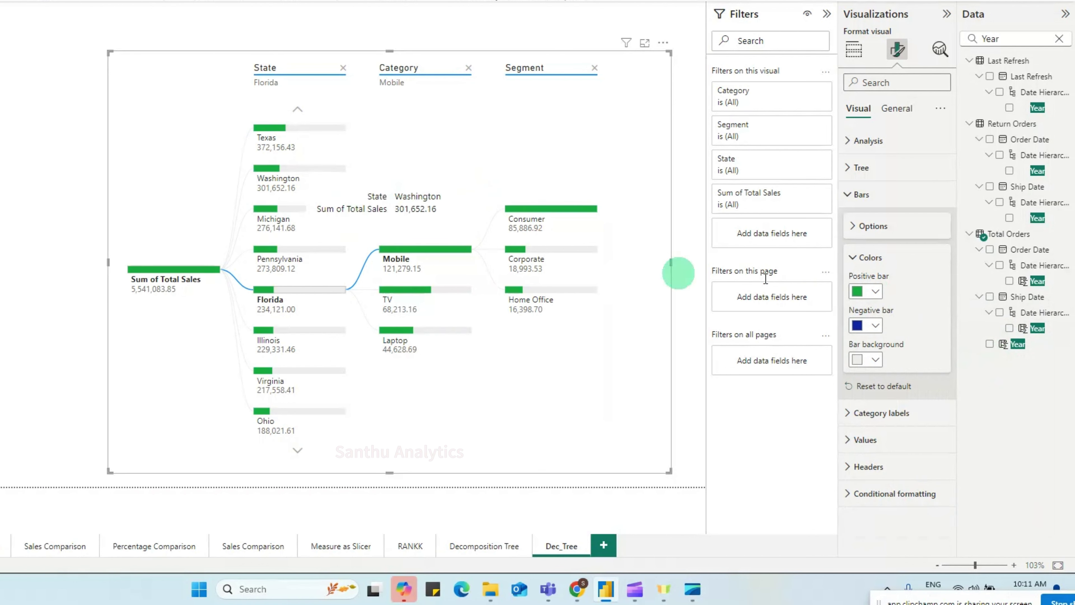
pyautogui.click(873, 293)
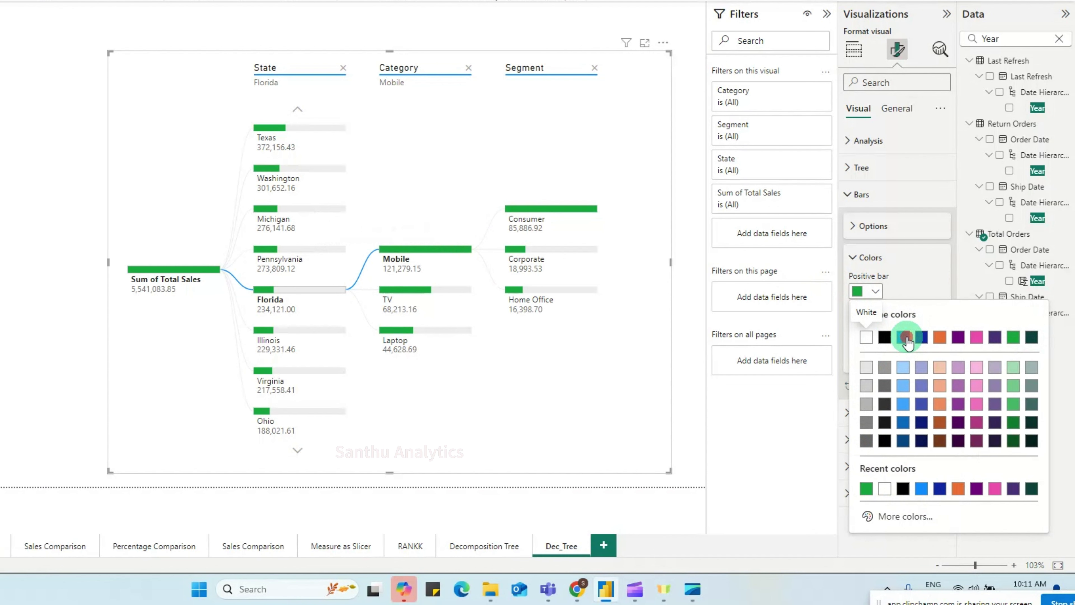
pyautogui.click(906, 338)
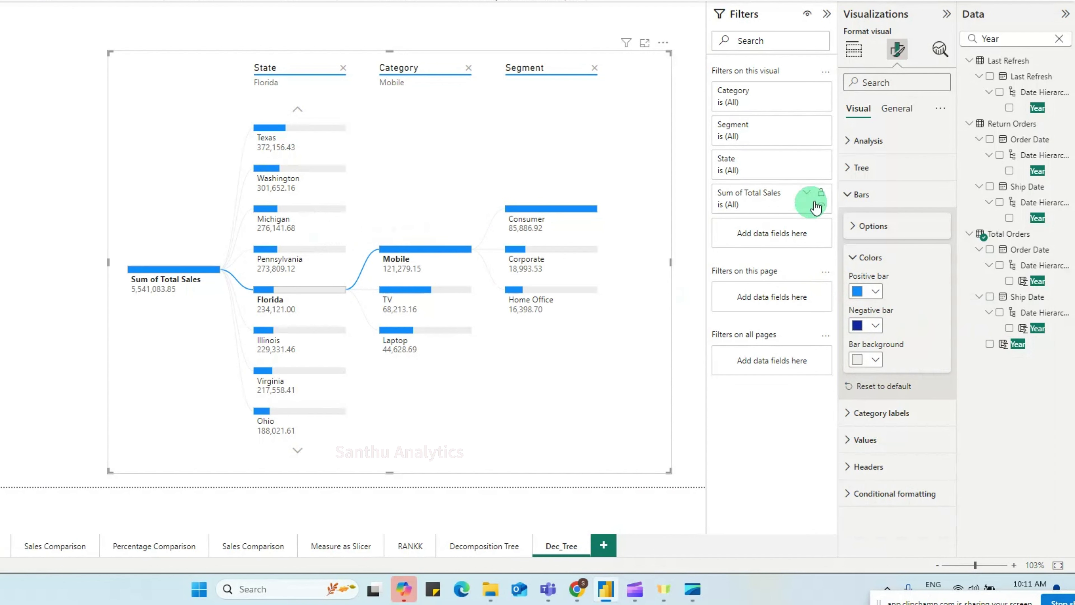
pyautogui.click(861, 194)
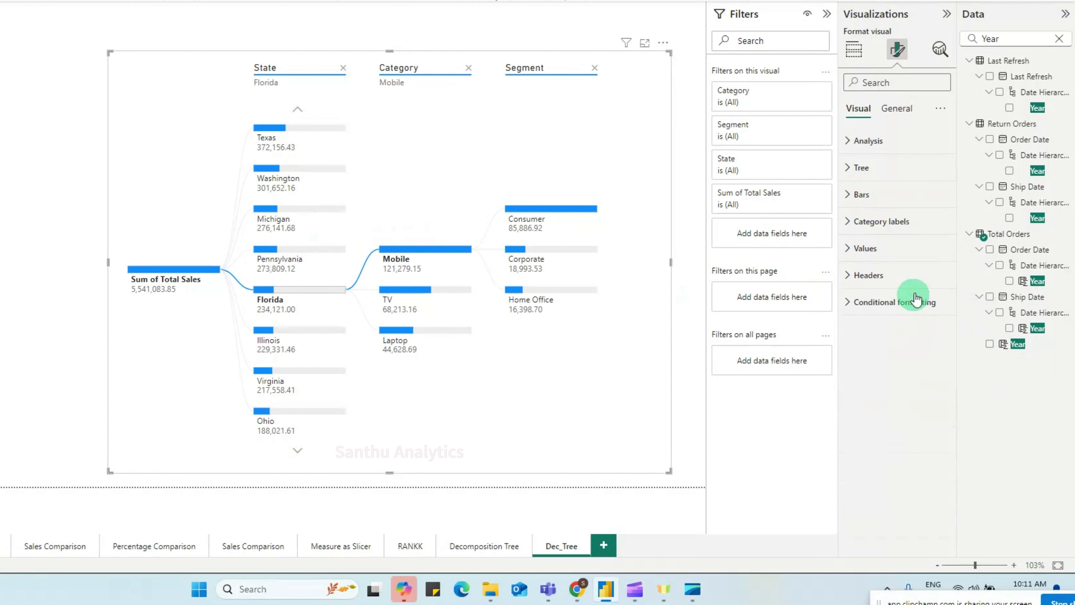
# Step: Format the tree's category labels in bold with font size 11
pyautogui.click(881, 222)
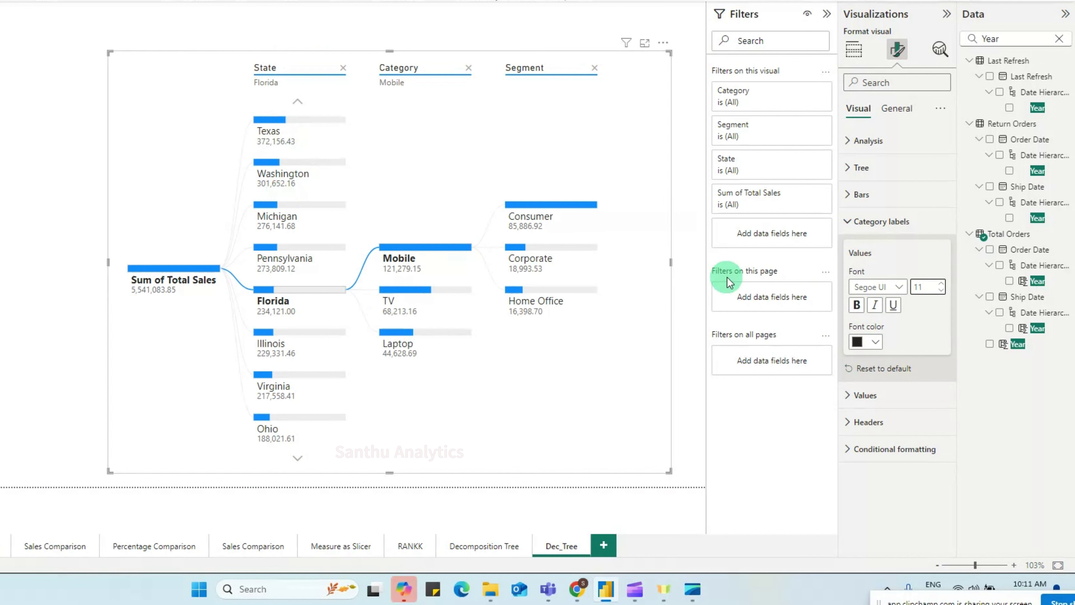
pyautogui.click(856, 305)
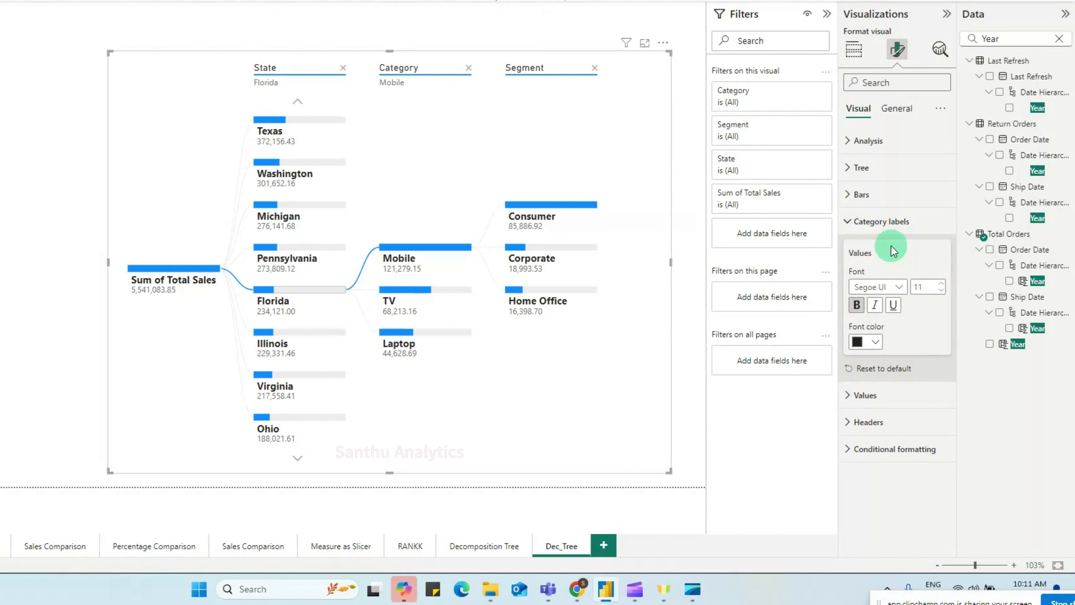
pyautogui.click(883, 221)
# Step: Format the sales values under the tree's bars in bold with font size 10
pyautogui.click(881, 247)
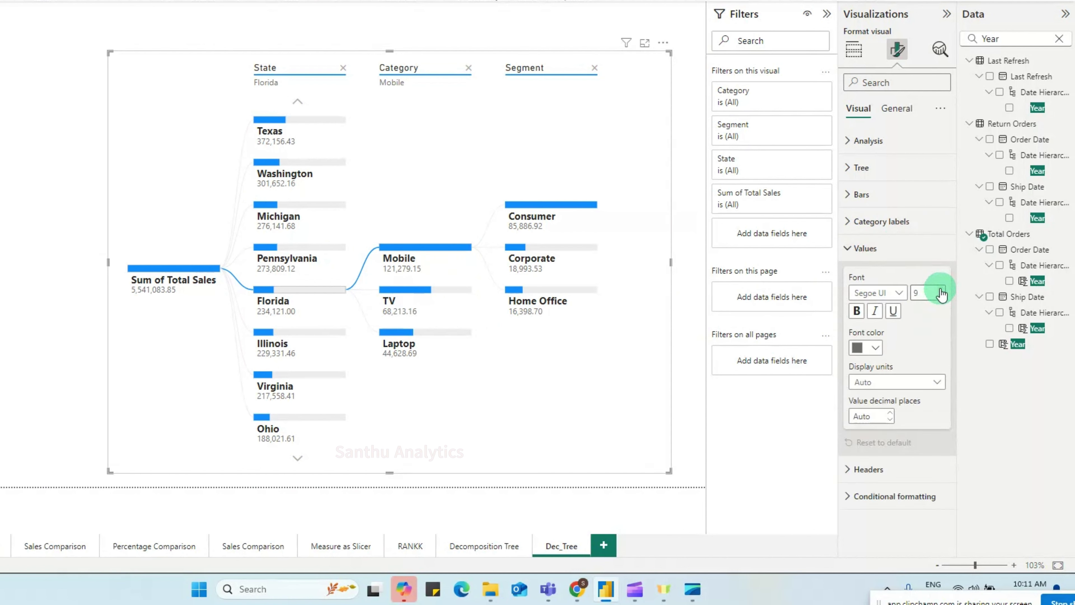
pyautogui.click(857, 313)
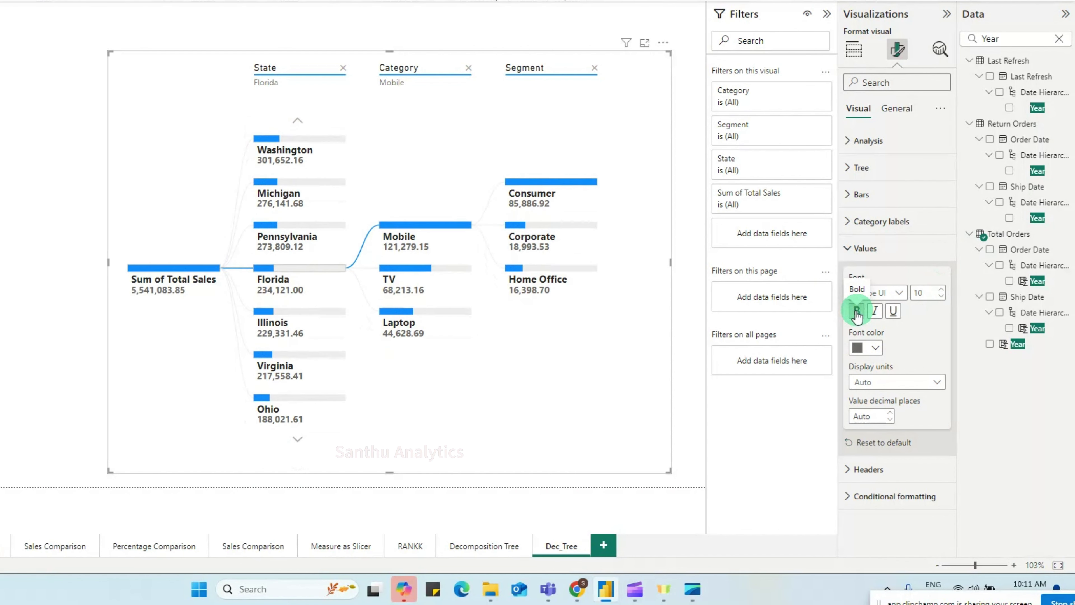
pyautogui.moveTo(292, 157)
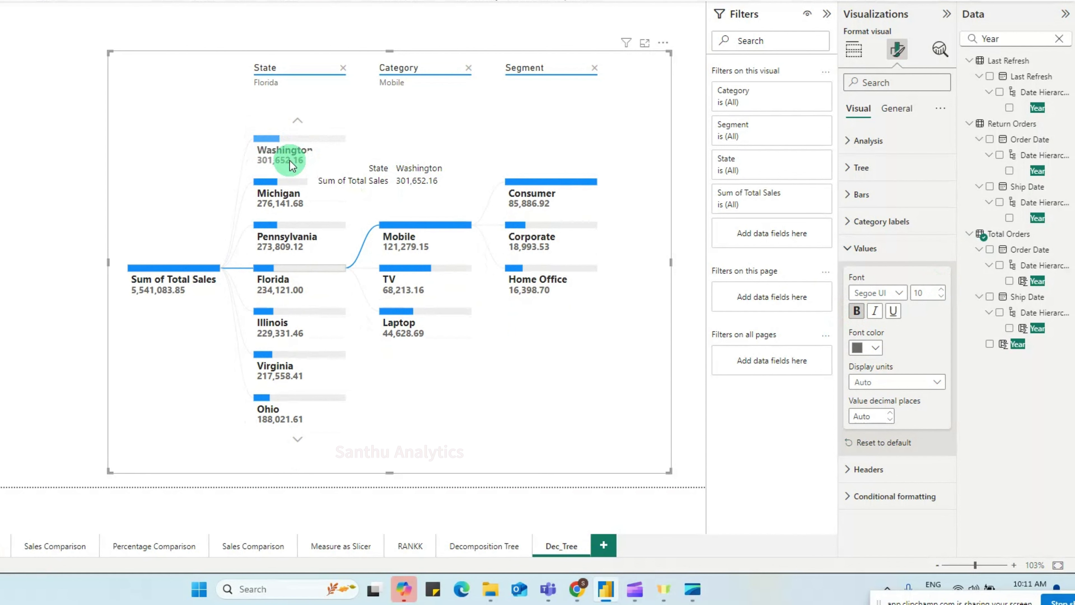
pyautogui.click(884, 250)
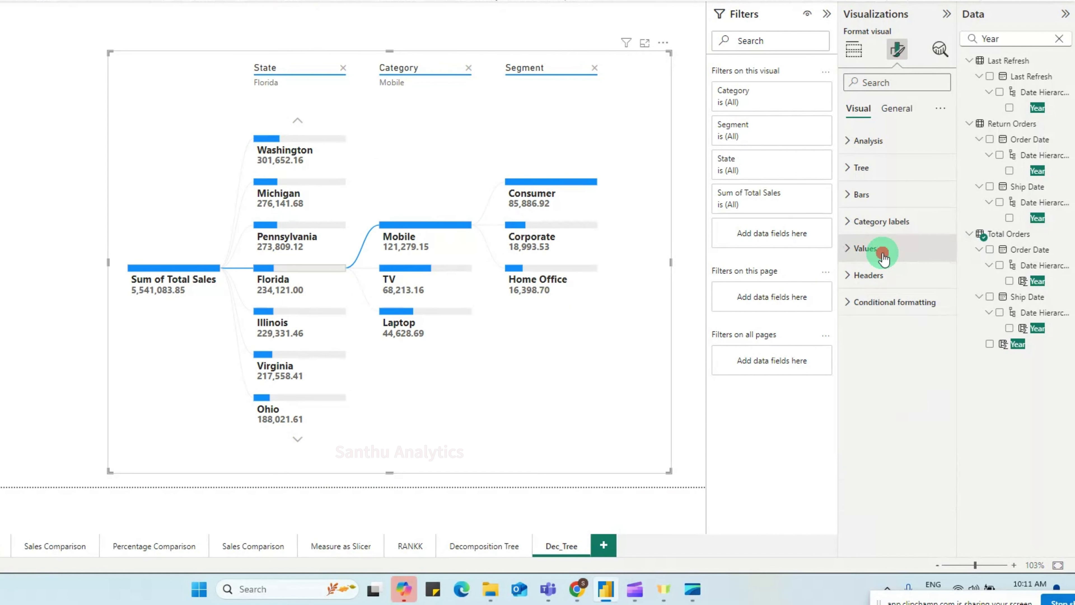
# Step: Format the State, Category and Segment header titles with font size 14, bold and underline
pyautogui.moveTo(305, 146)
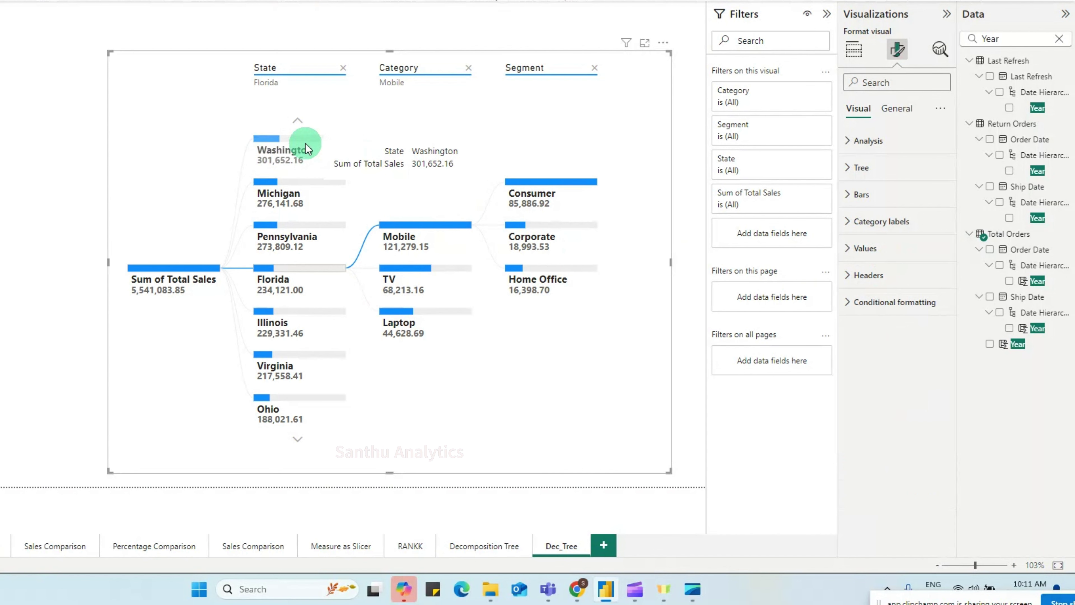
pyautogui.click(868, 276)
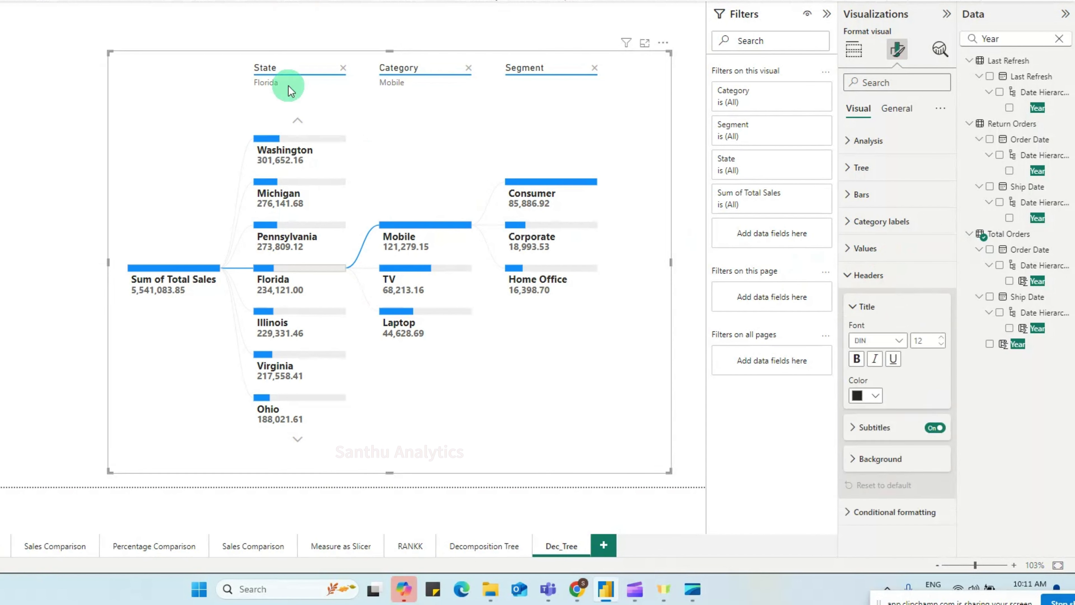
pyautogui.click(941, 338)
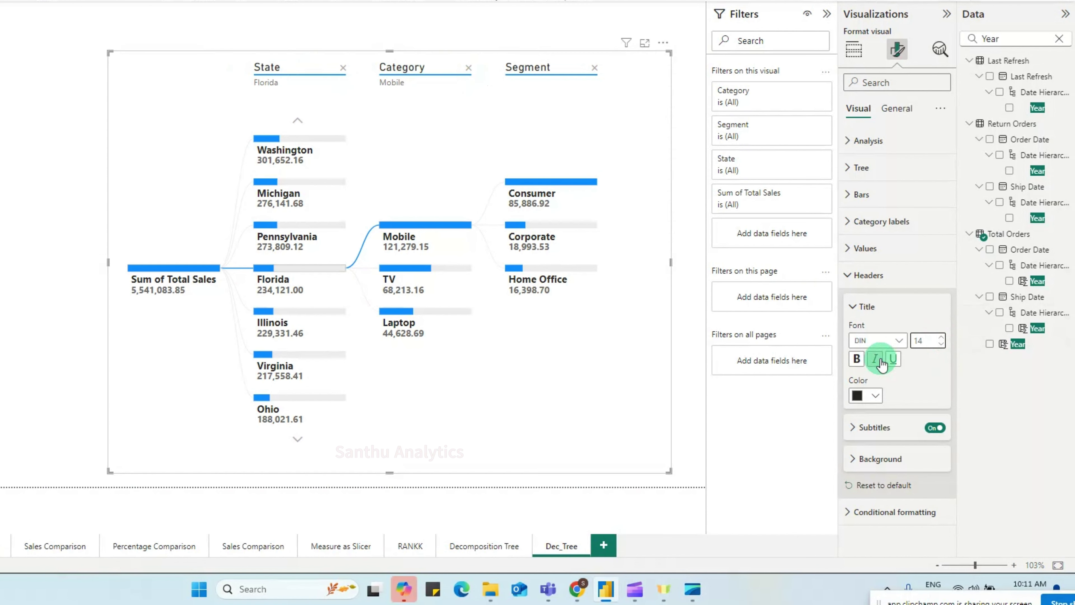
pyautogui.click(858, 360)
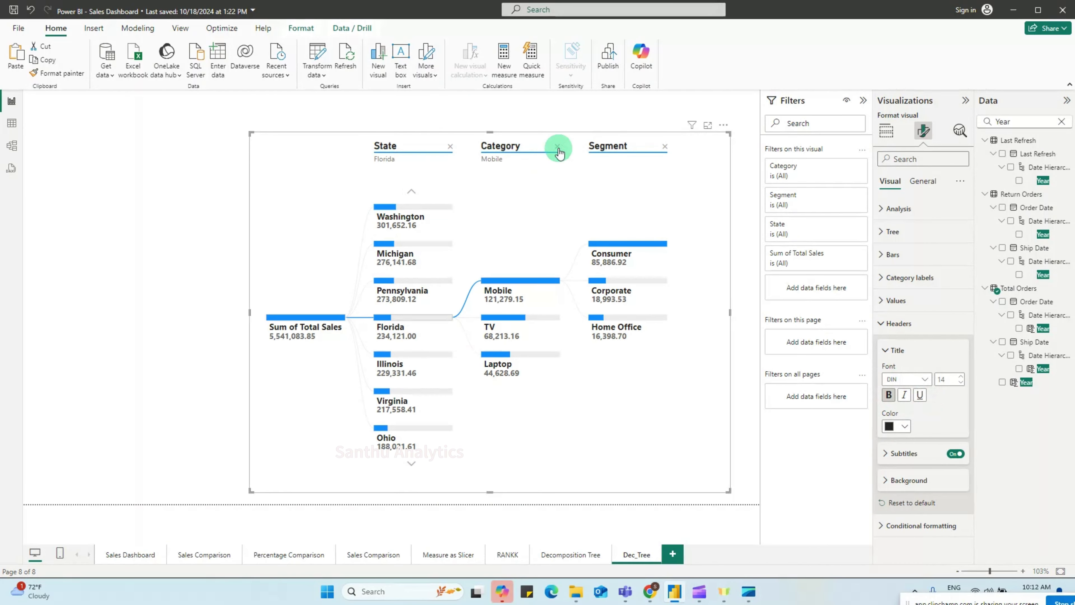
pyautogui.click(922, 396)
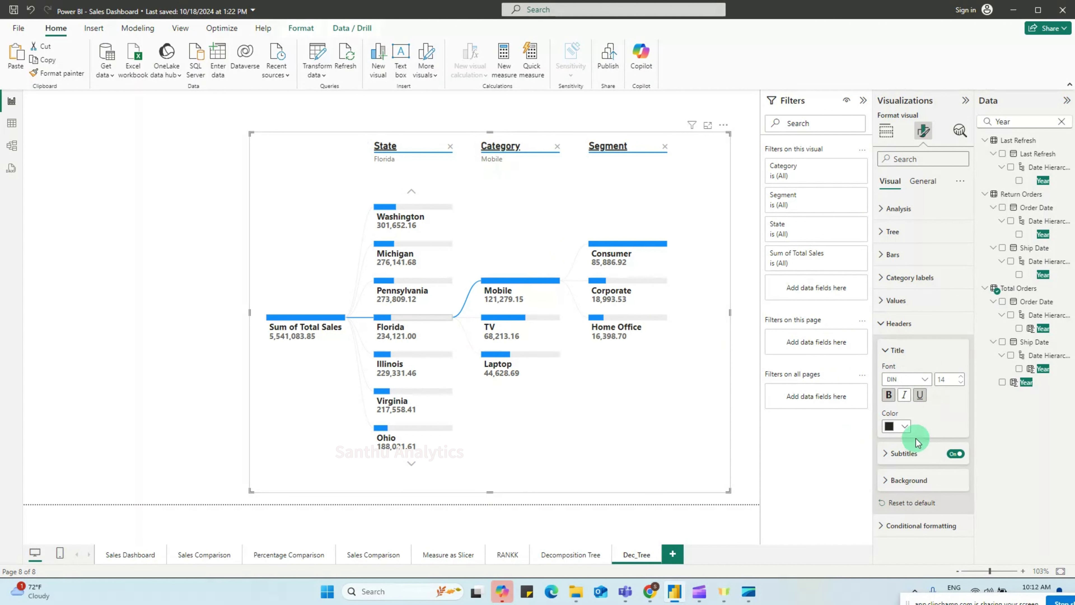
pyautogui.click(899, 330)
# Step: Try conditional data bar colors for the Sum of Total Sales series, and switch them back off
pyautogui.click(903, 348)
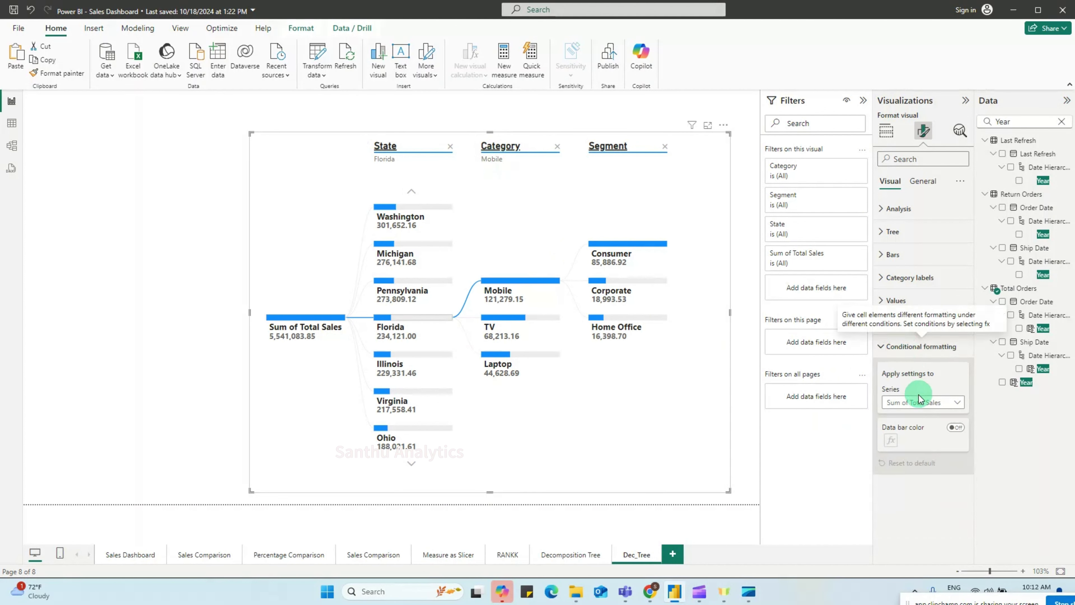
pyautogui.click(936, 410)
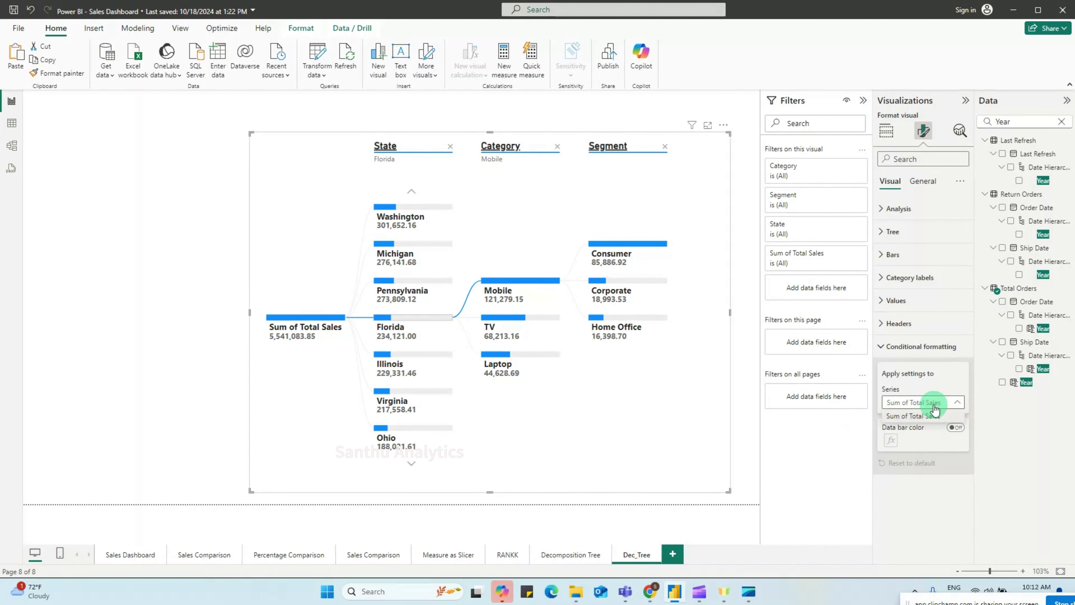
pyautogui.click(954, 430)
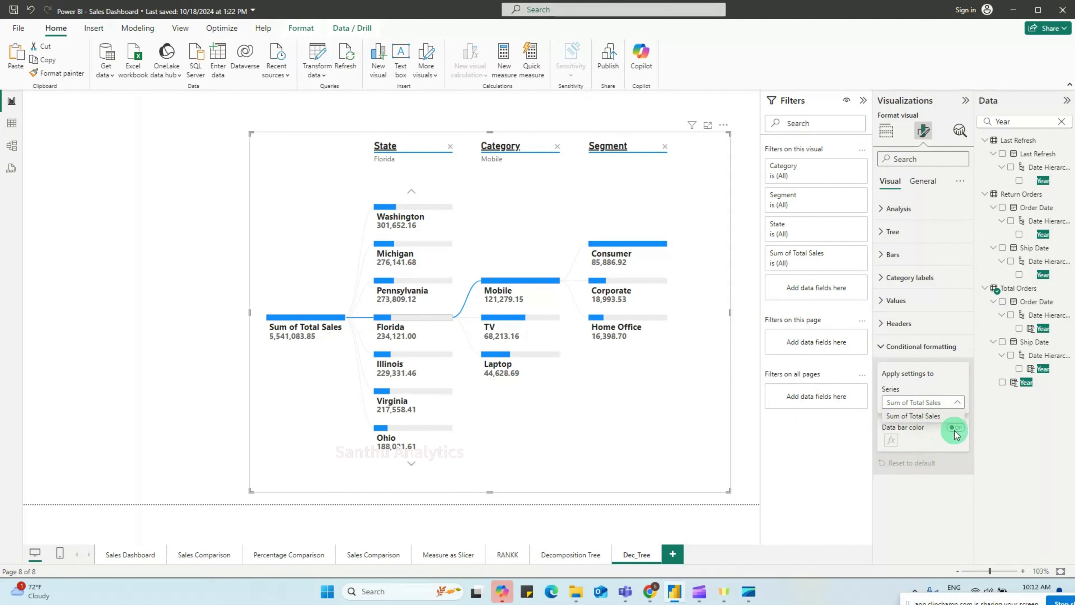
pyautogui.click(958, 428)
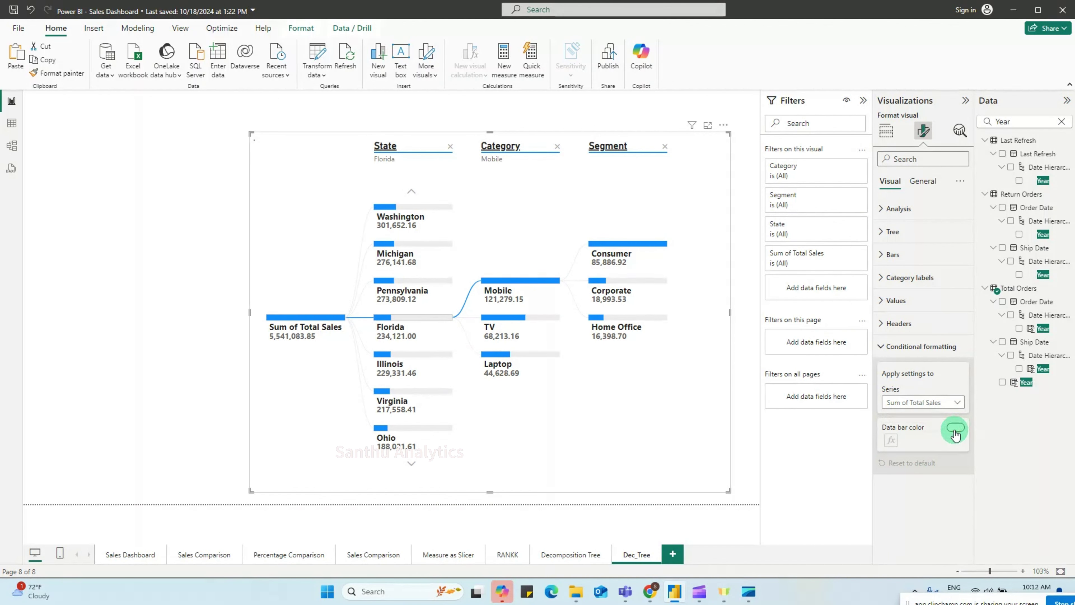
pyautogui.click(956, 430)
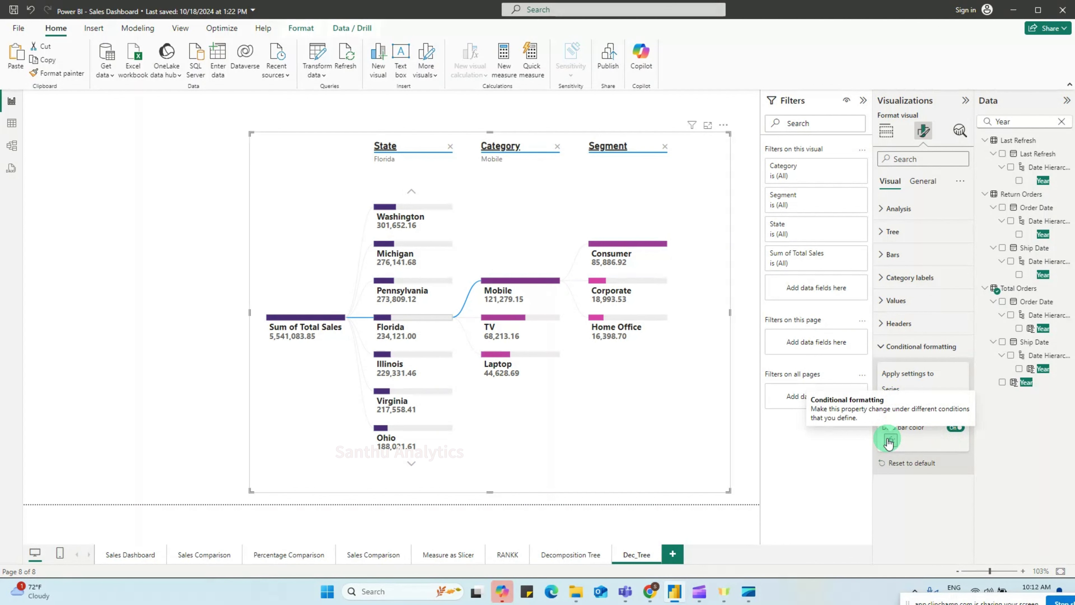
pyautogui.click(957, 429)
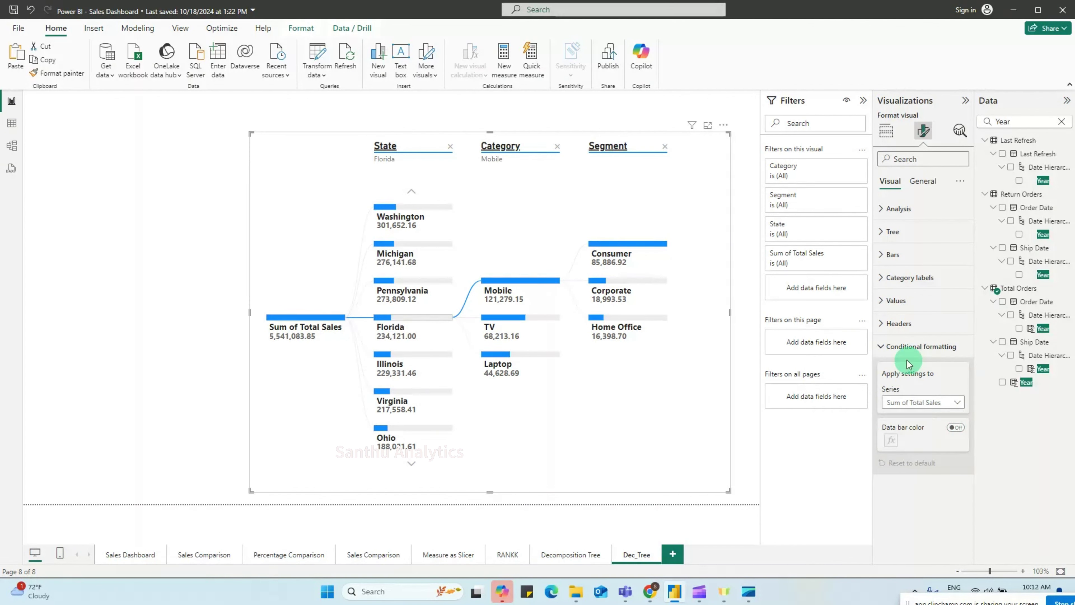
pyautogui.click(895, 347)
# Step: Turn on the tree visual's title and set its text to "Sales Data Breakdown with Tree Decomposition"
pyautogui.click(921, 184)
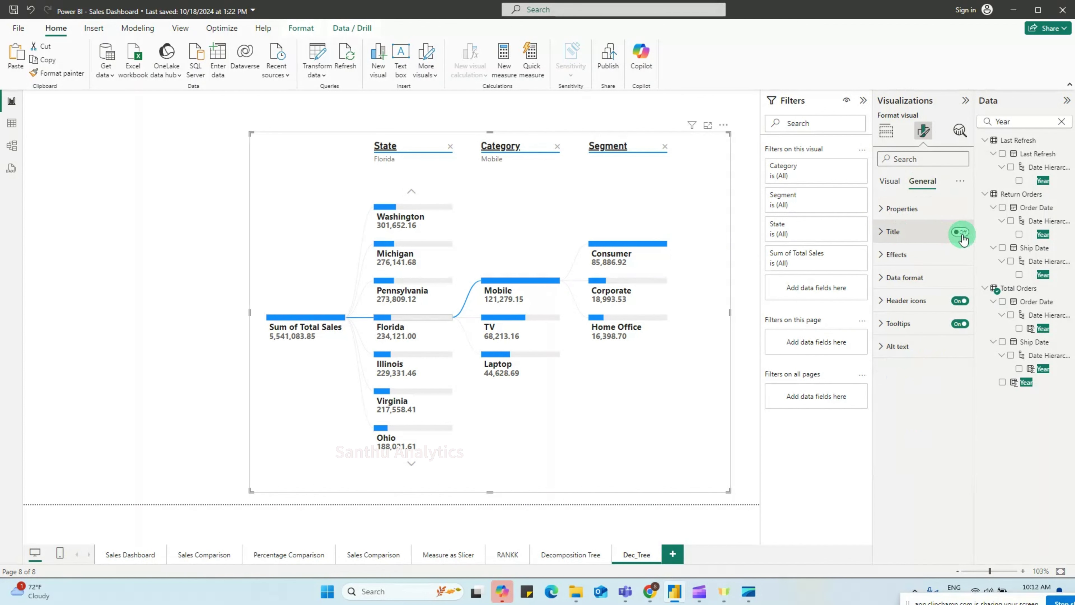
pyautogui.click(910, 233)
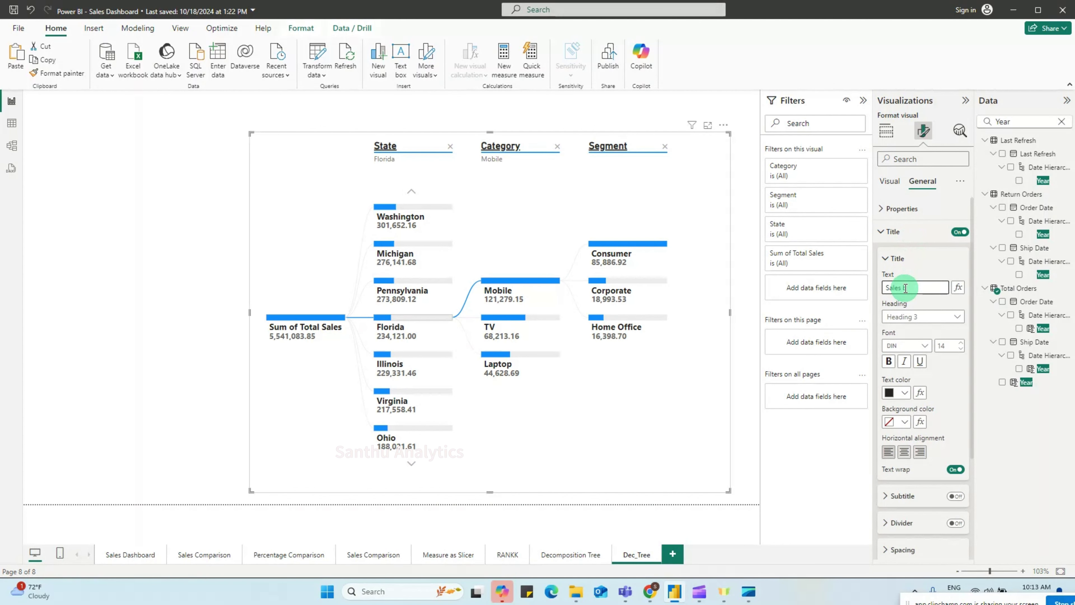
pyautogui.write('Data Breakdown with Tree')
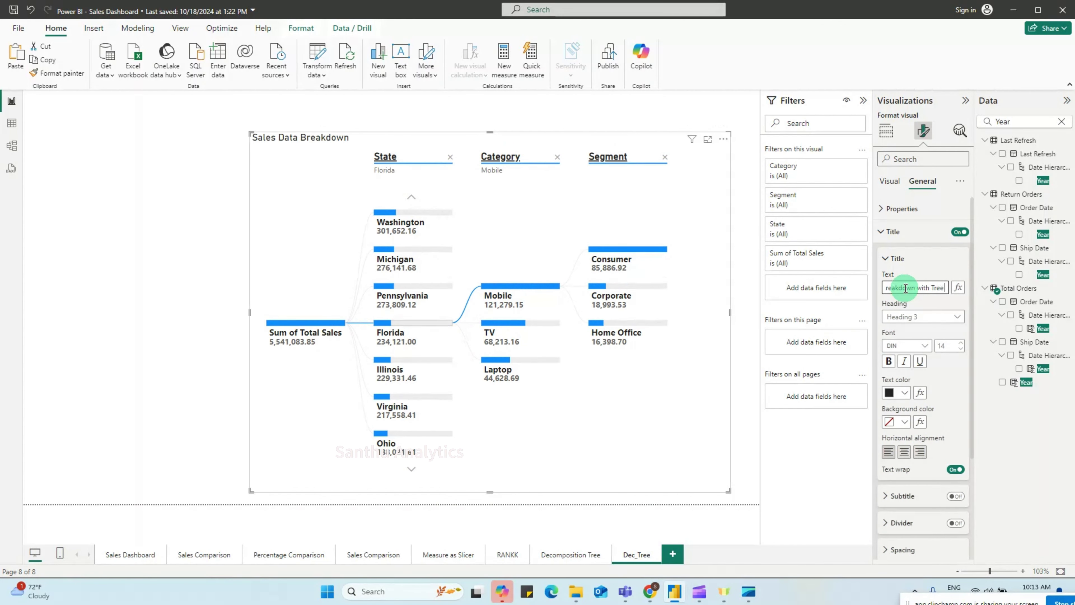
pyautogui.write(' Decomposition')
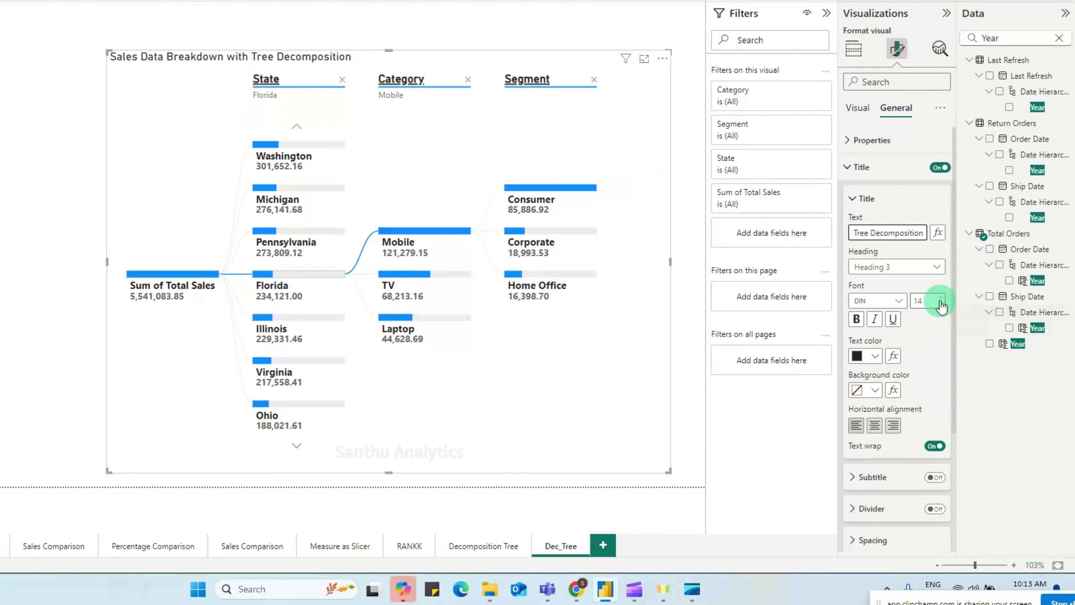
# Step: Format the visual's title as bold, size 16, centered white text on a green background
pyautogui.click(941, 298)
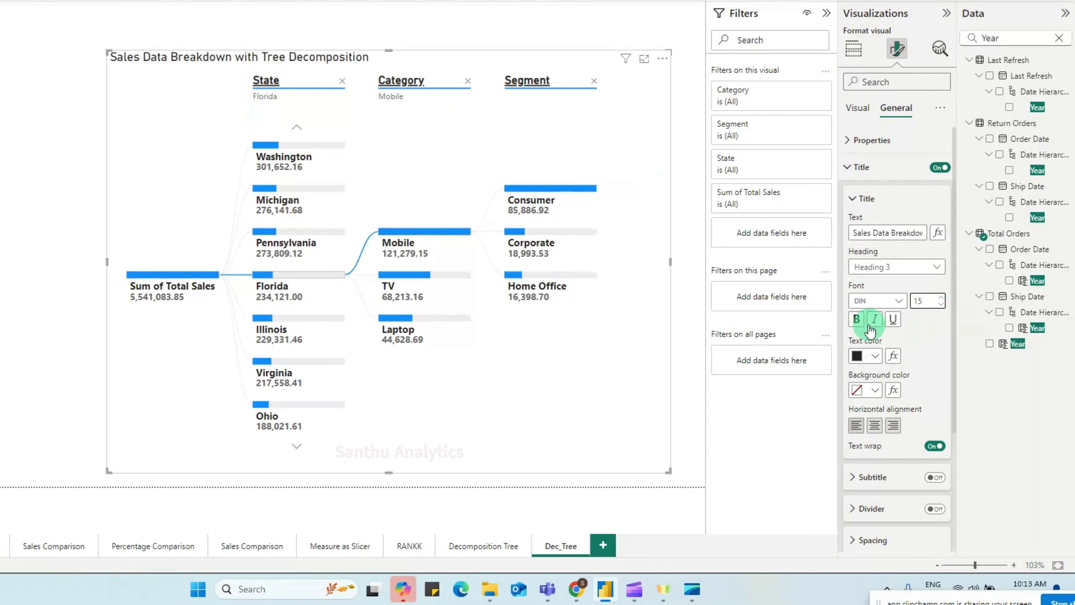
pyautogui.click(856, 318)
pyautogui.click(875, 358)
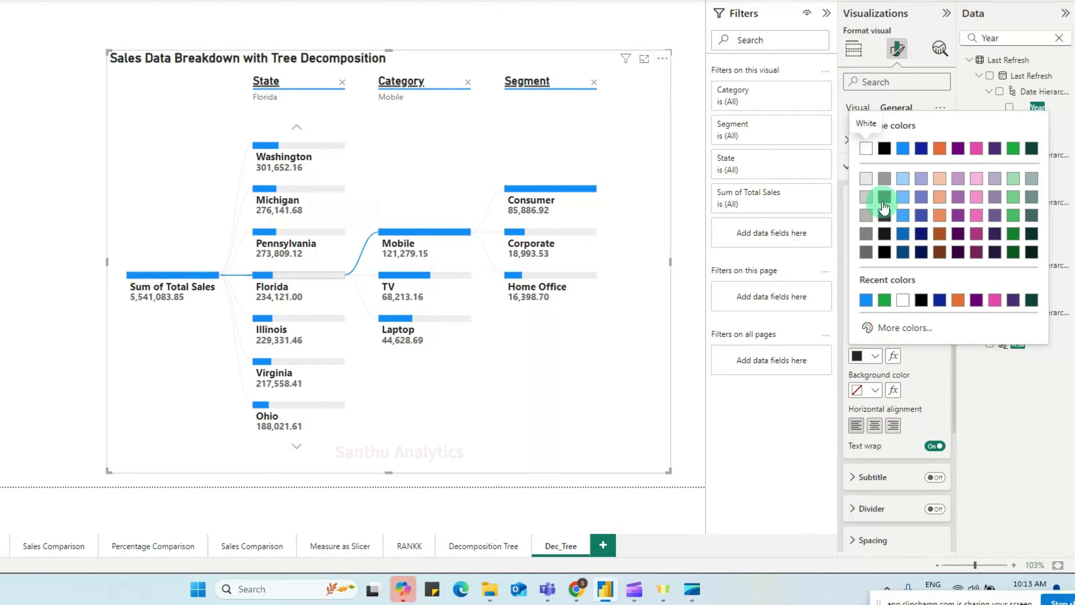
pyautogui.click(875, 229)
pyautogui.click(875, 390)
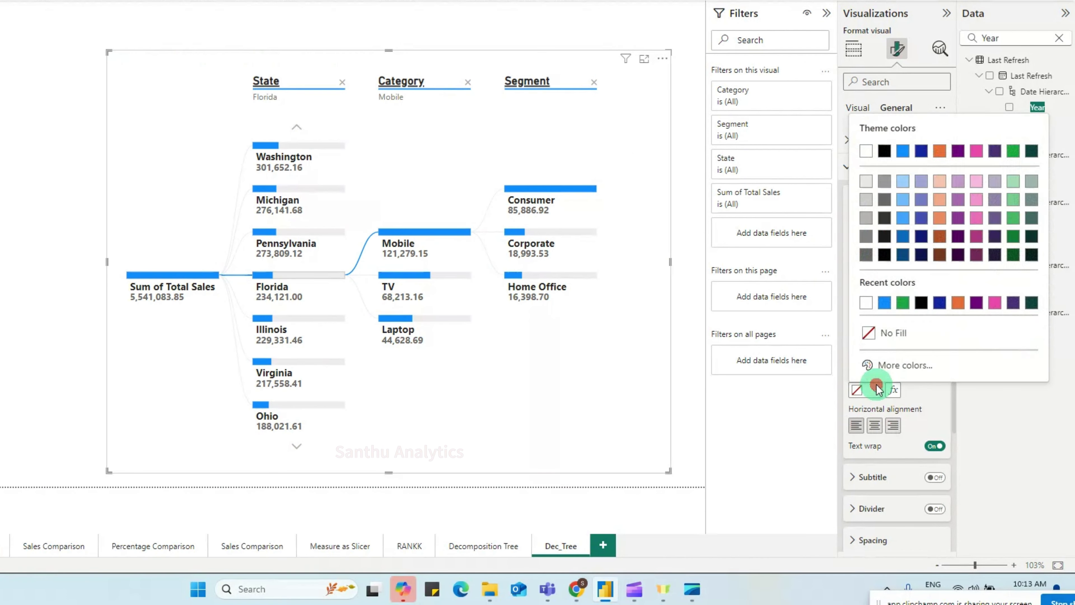
pyautogui.click(1012, 153)
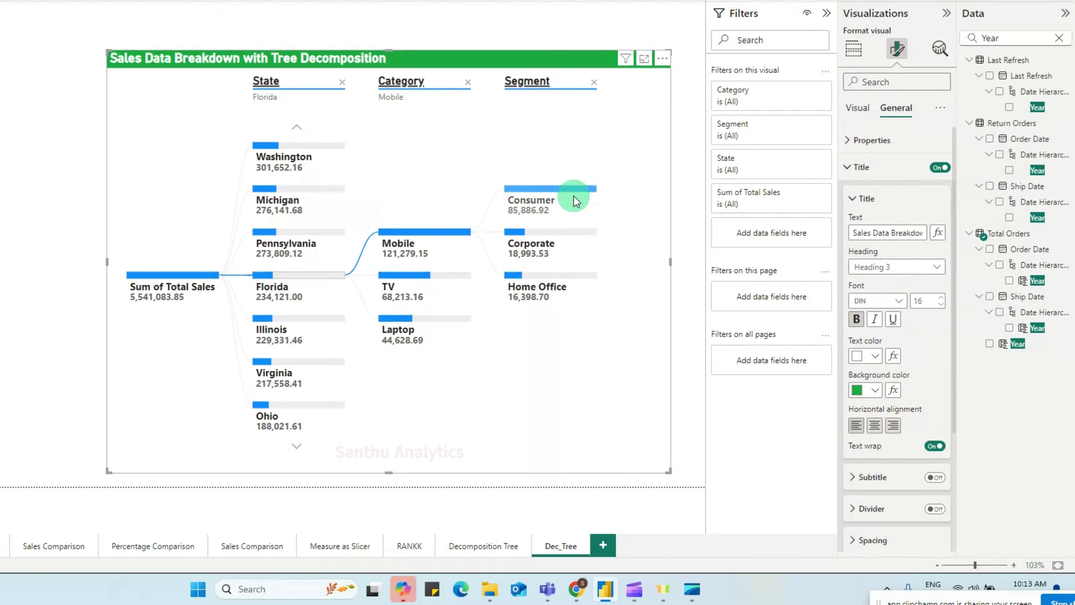
pyautogui.click(874, 428)
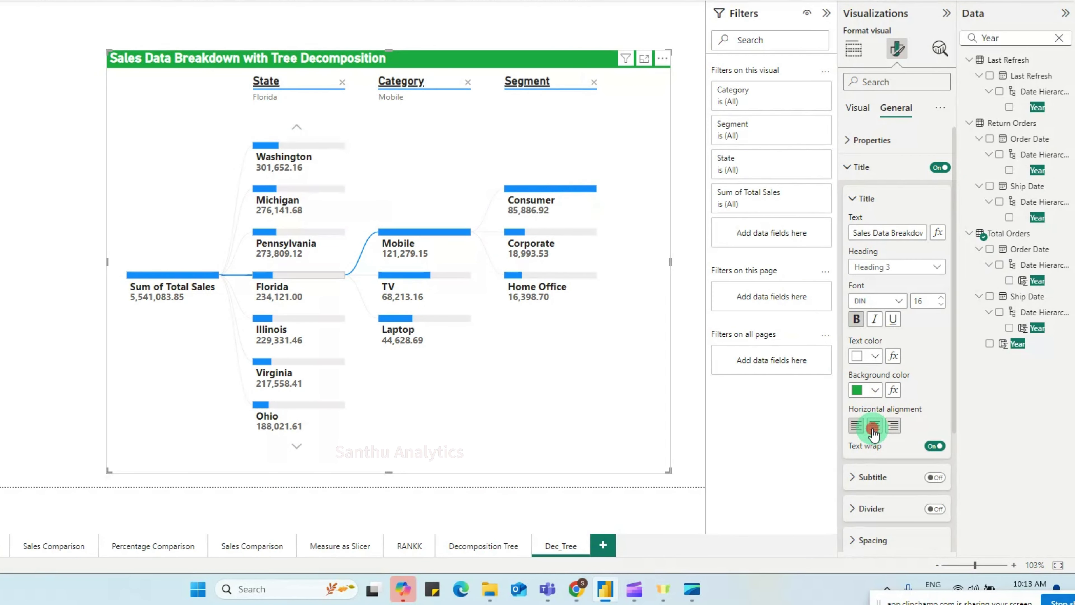
pyautogui.click(889, 167)
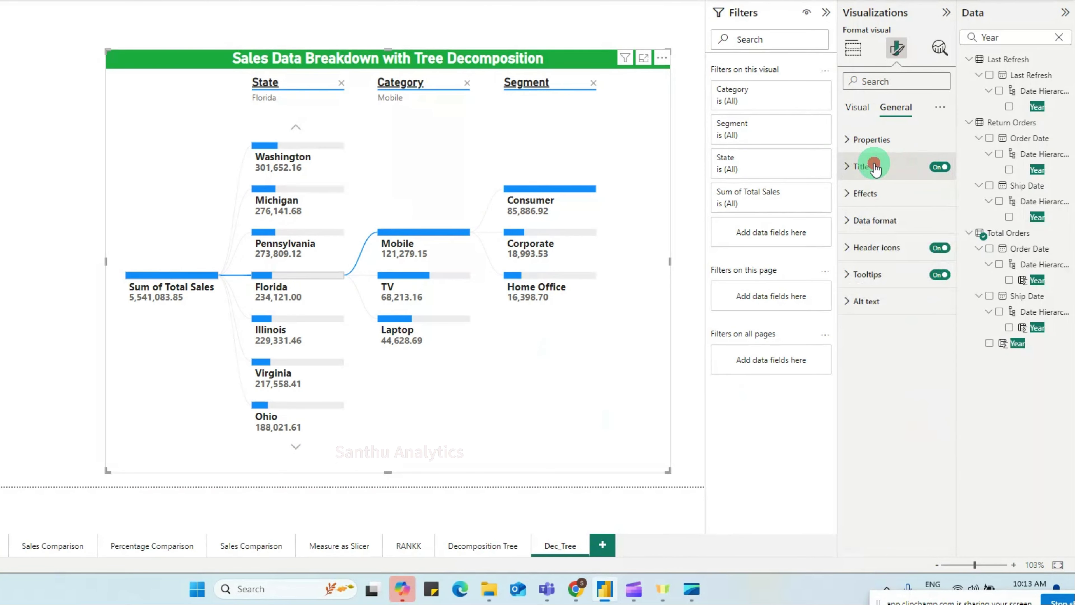
# Step: Give the tree visual an orange border 3 px wide with 15 px rounded corners, and extend the visual's left edge outward
pyautogui.click(900, 195)
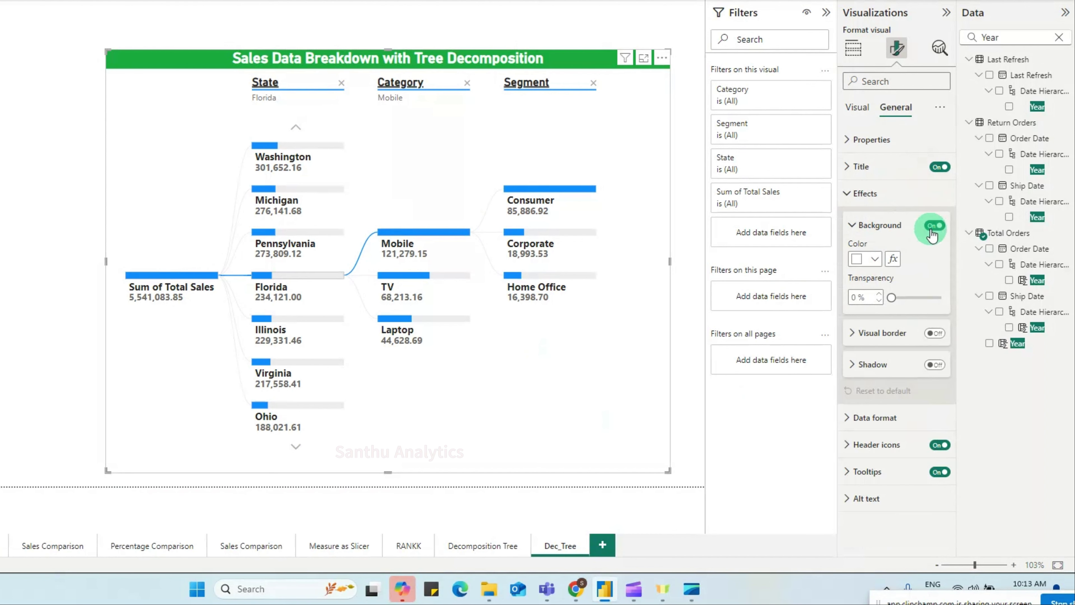
pyautogui.click(933, 333)
pyautogui.scroll(-2, 891, 334)
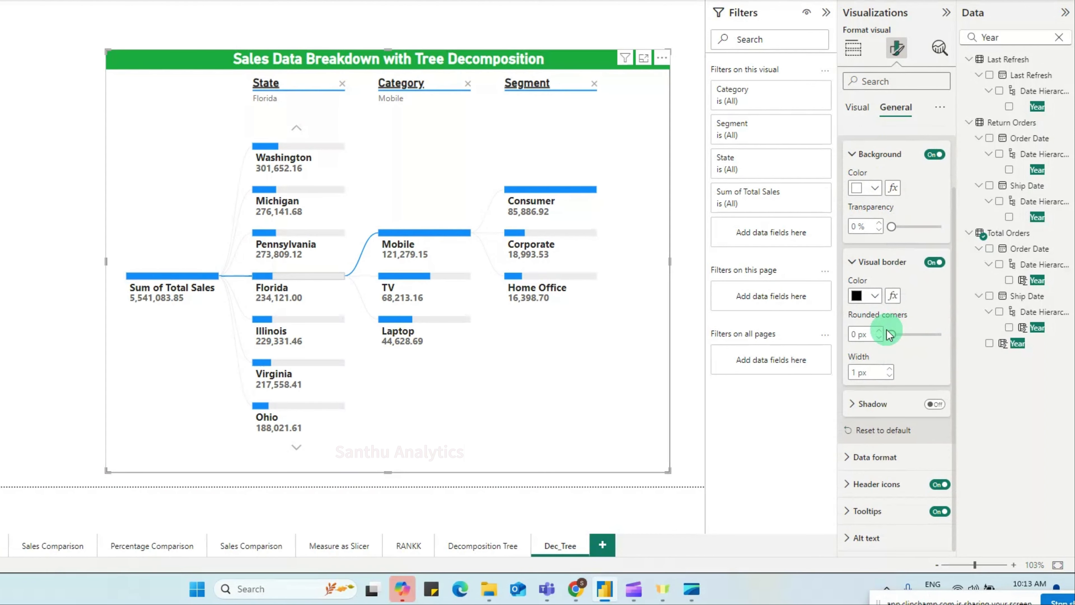
pyautogui.click(874, 295)
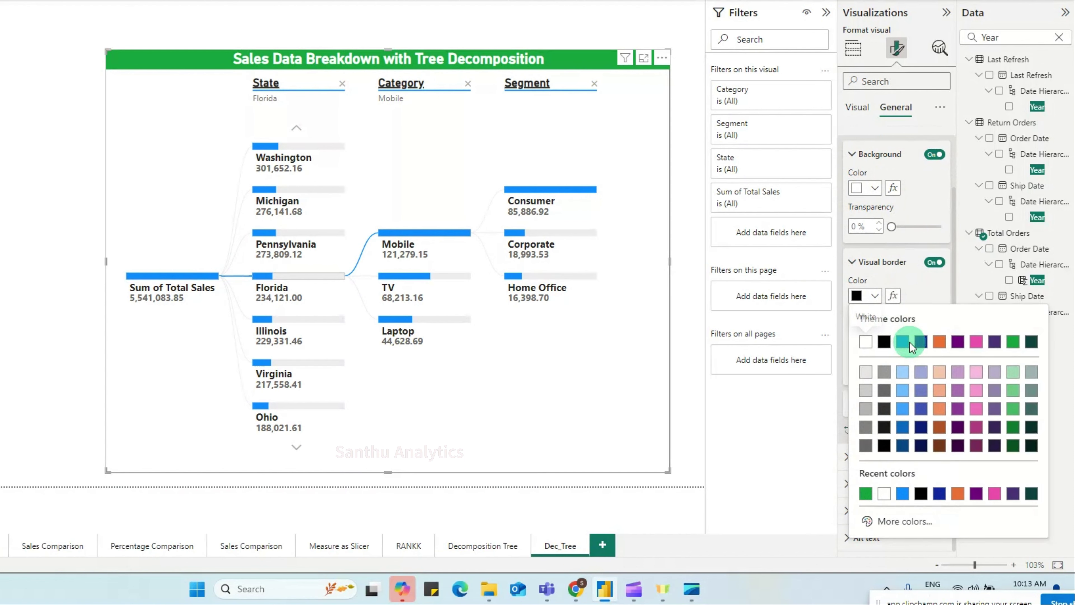
pyautogui.click(938, 342)
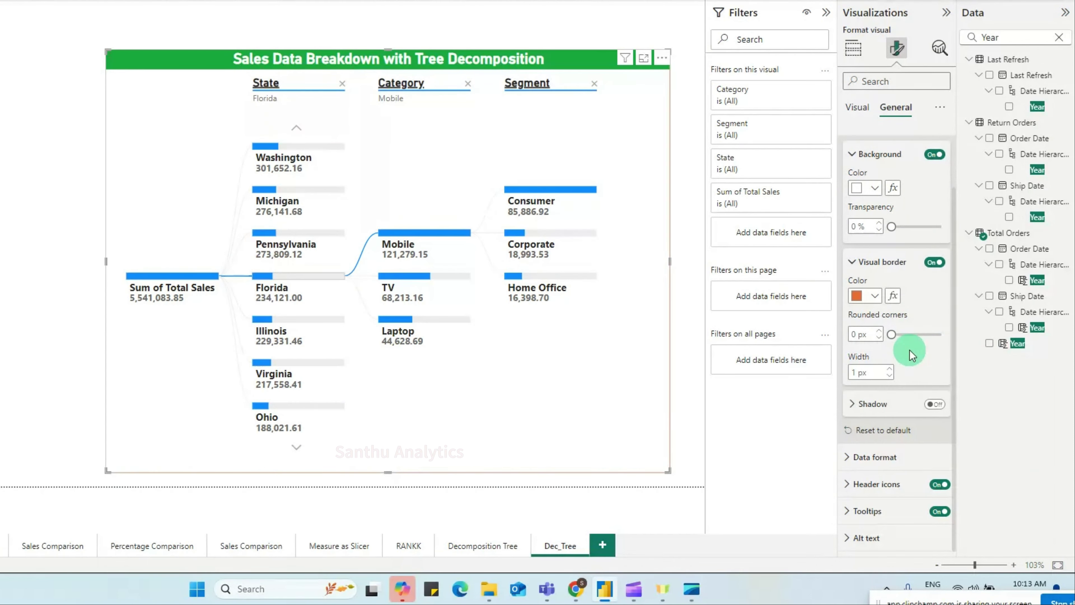
pyautogui.moveTo(892, 333); pyautogui.dragTo(912, 335)
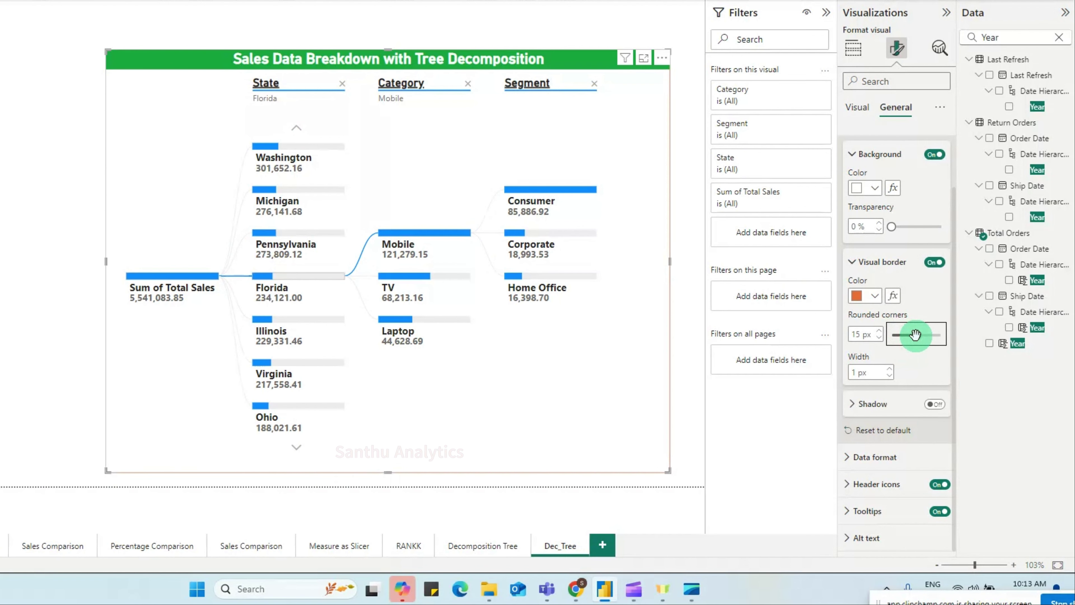
pyautogui.click(890, 370)
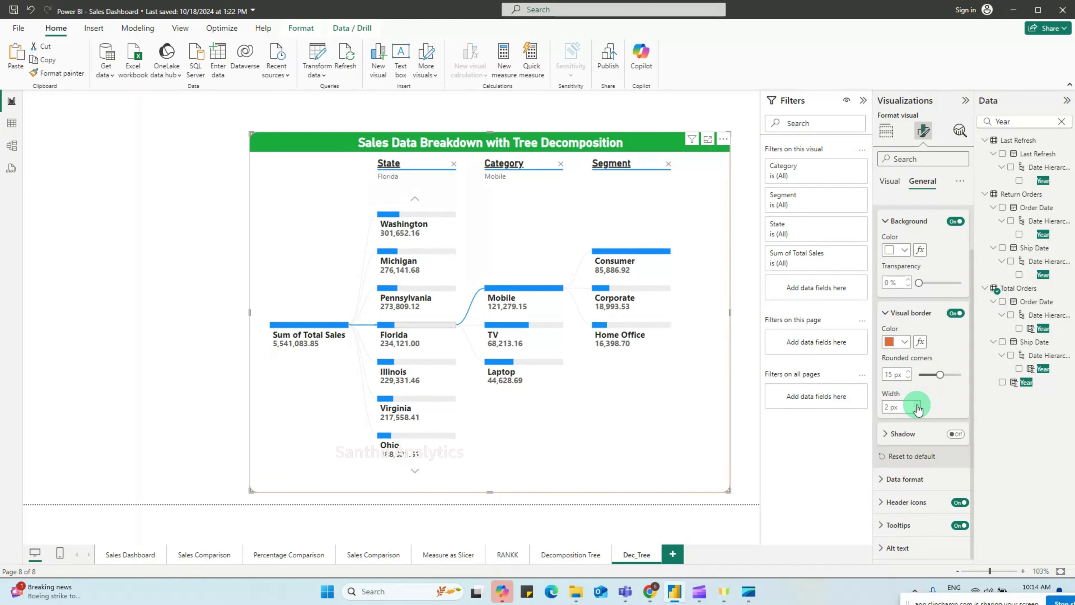
pyautogui.click(890, 369)
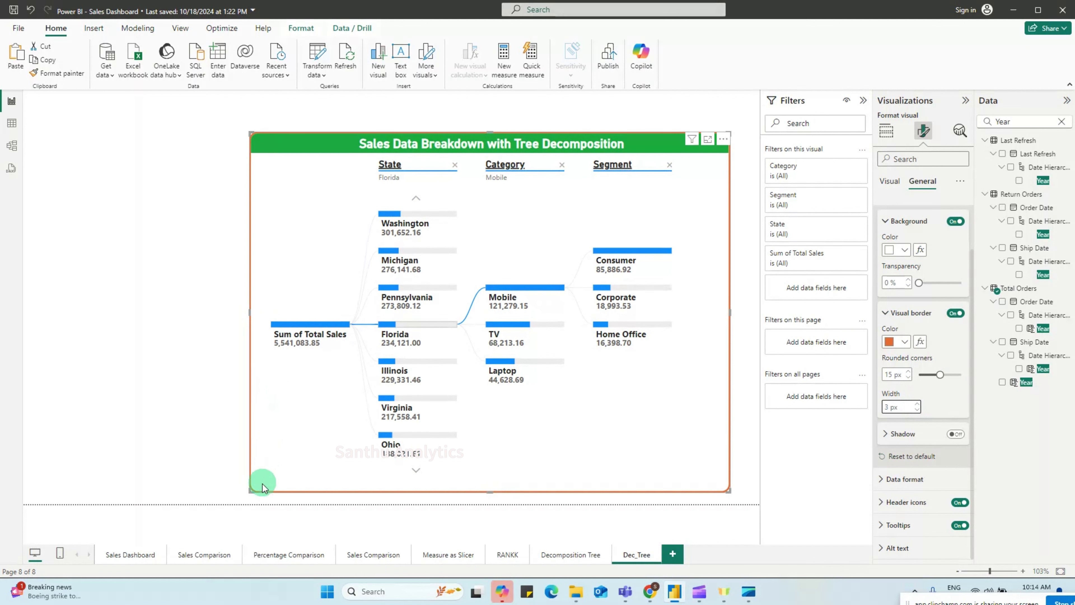
pyautogui.moveTo(249, 492); pyautogui.dragTo(192, 490)
pyautogui.click(141, 381)
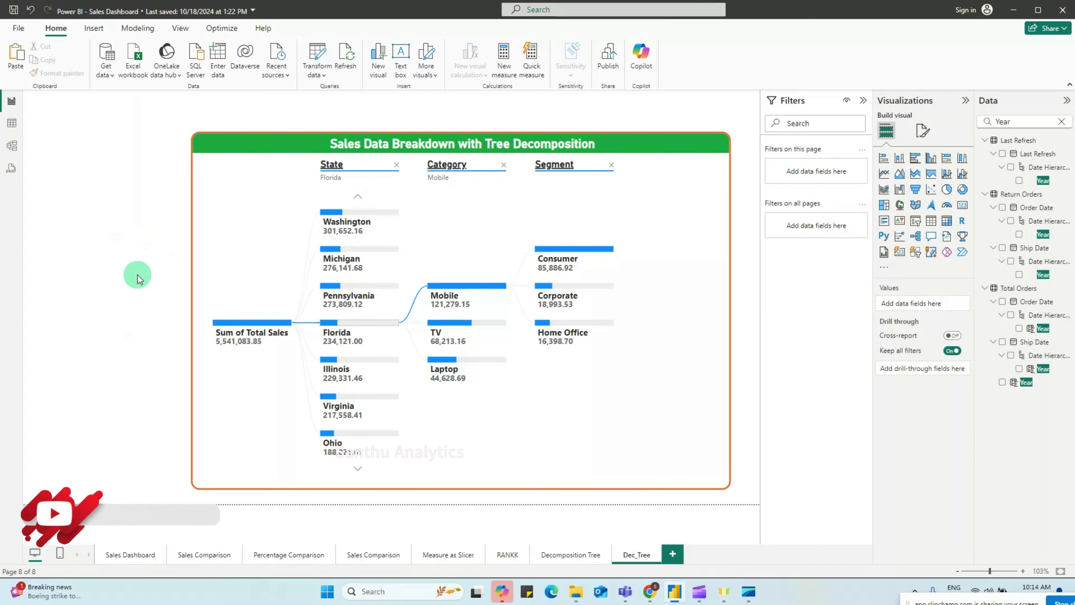
# Step: Add a slicer on the Order Date Year with the range 2014 to 2016, narrowed to fit the space beside the tree
pyautogui.click(917, 225)
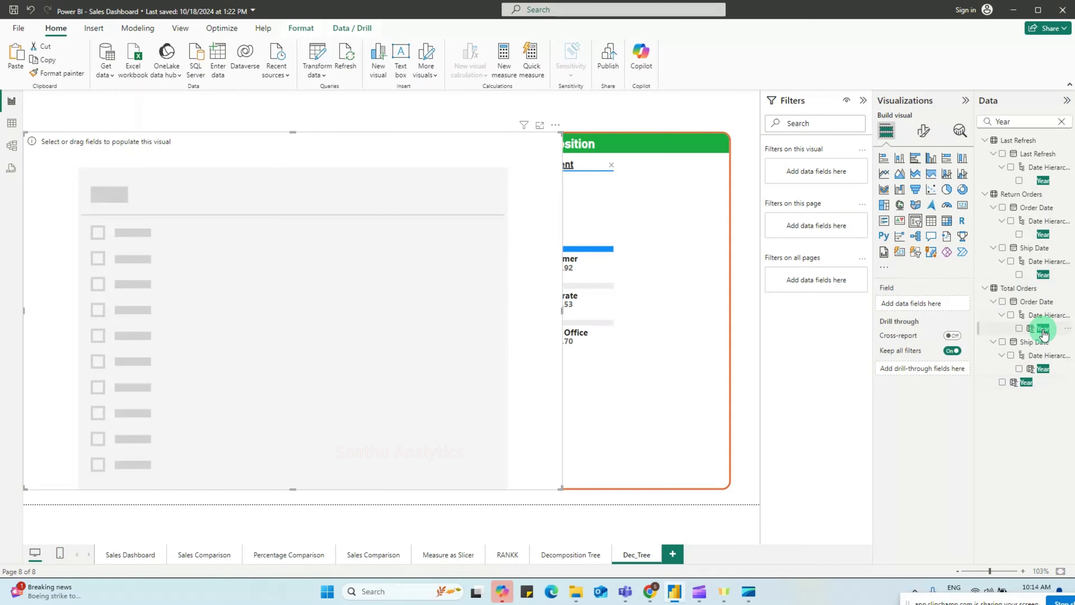
pyautogui.moveTo(1043, 334); pyautogui.dragTo(295, 259)
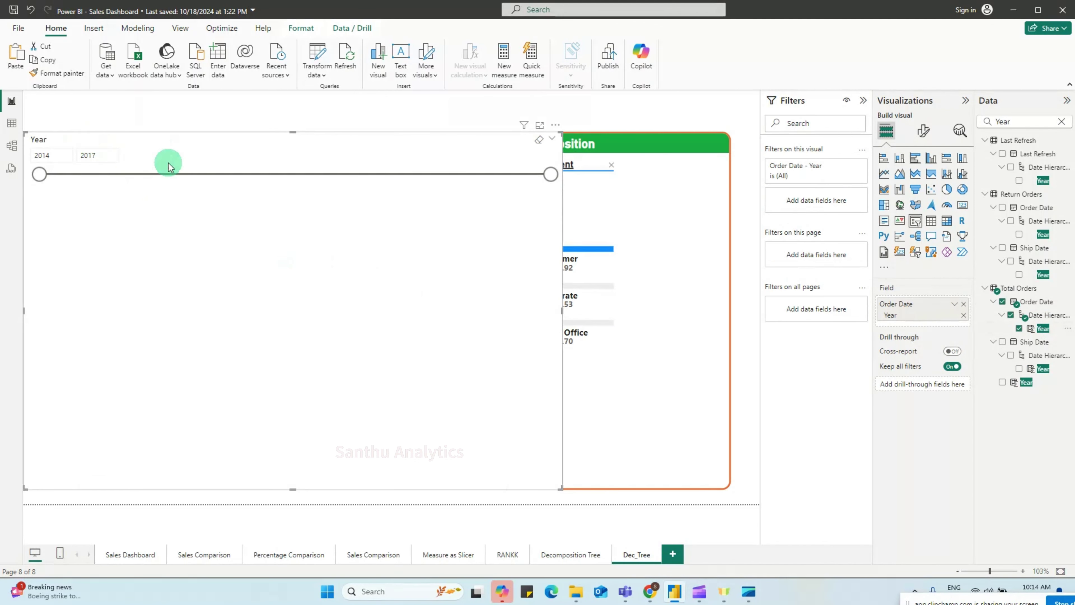
pyautogui.moveTo(551, 175); pyautogui.dragTo(313, 174)
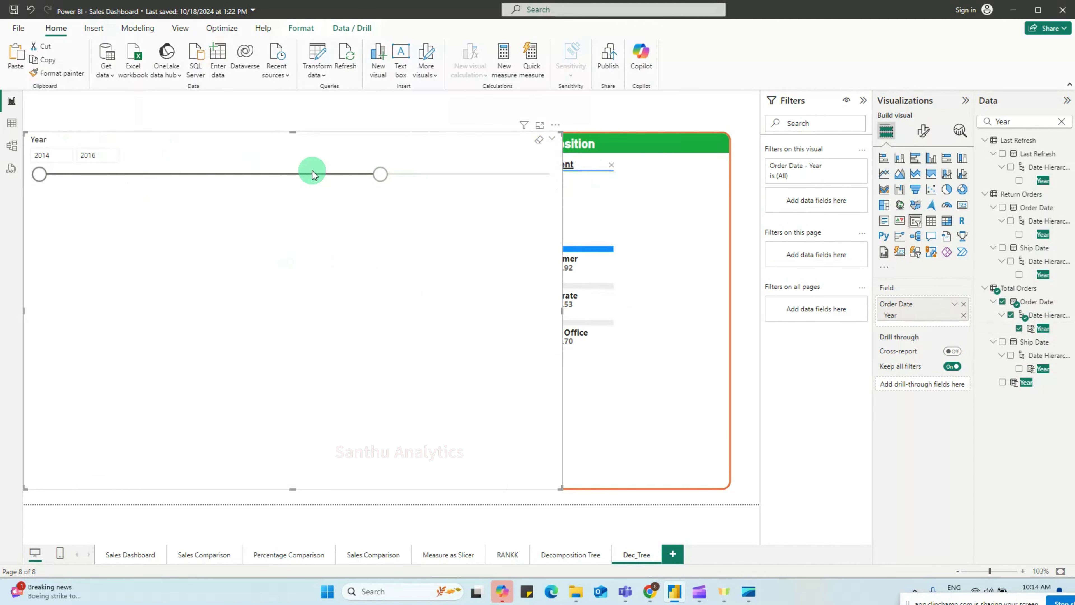
pyautogui.moveTo(560, 488); pyautogui.dragTo(160, 497)
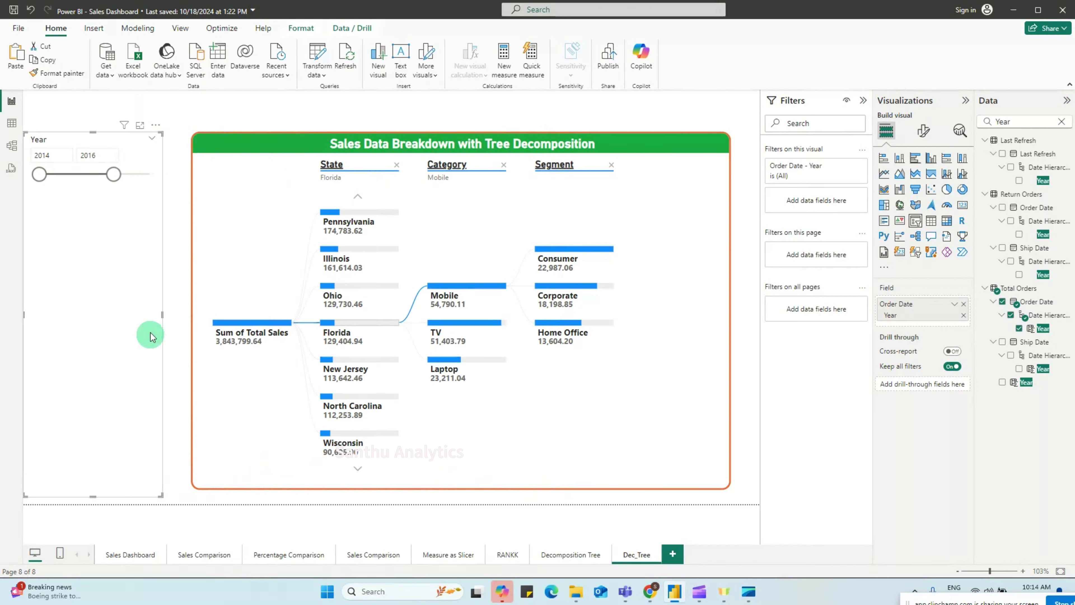
# Step: Change the Year slicer's style to Tile and shrink it to a compact block beside the tree
pyautogui.click(924, 130)
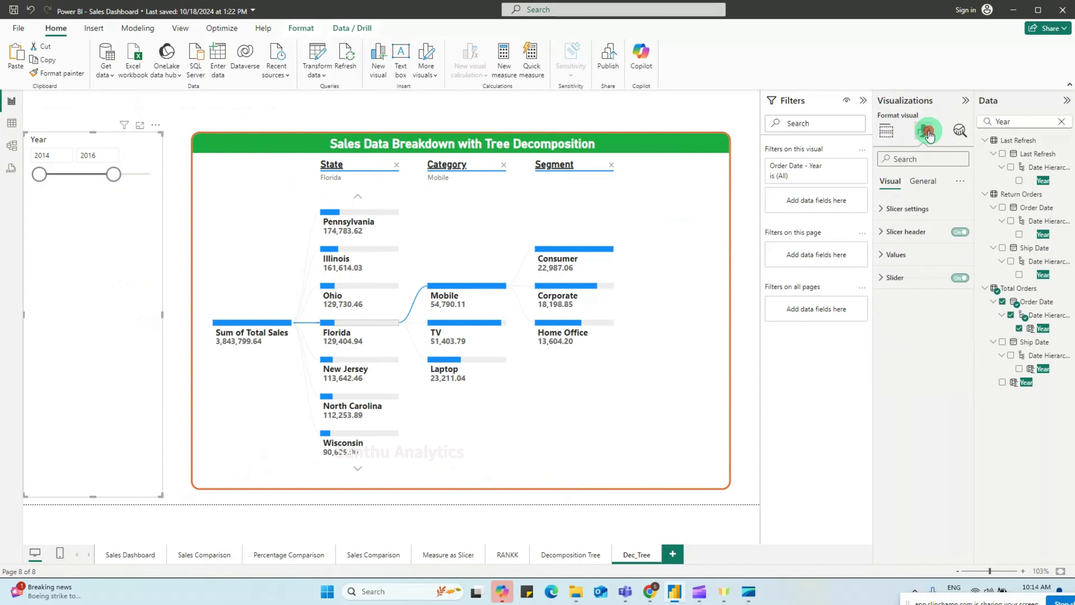
pyautogui.click(927, 208)
pyautogui.click(933, 265)
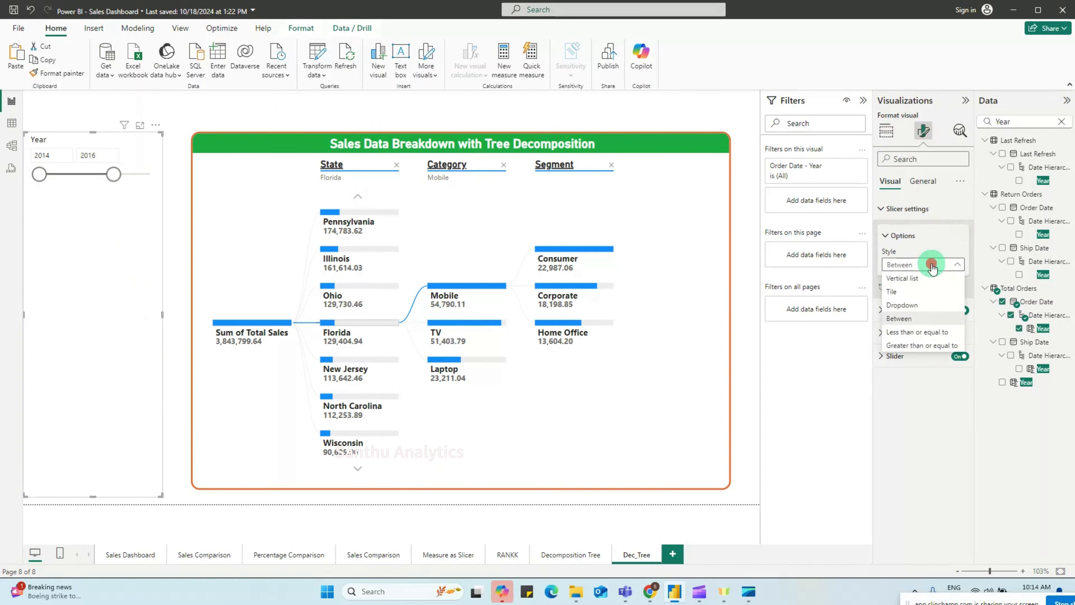
pyautogui.click(893, 291)
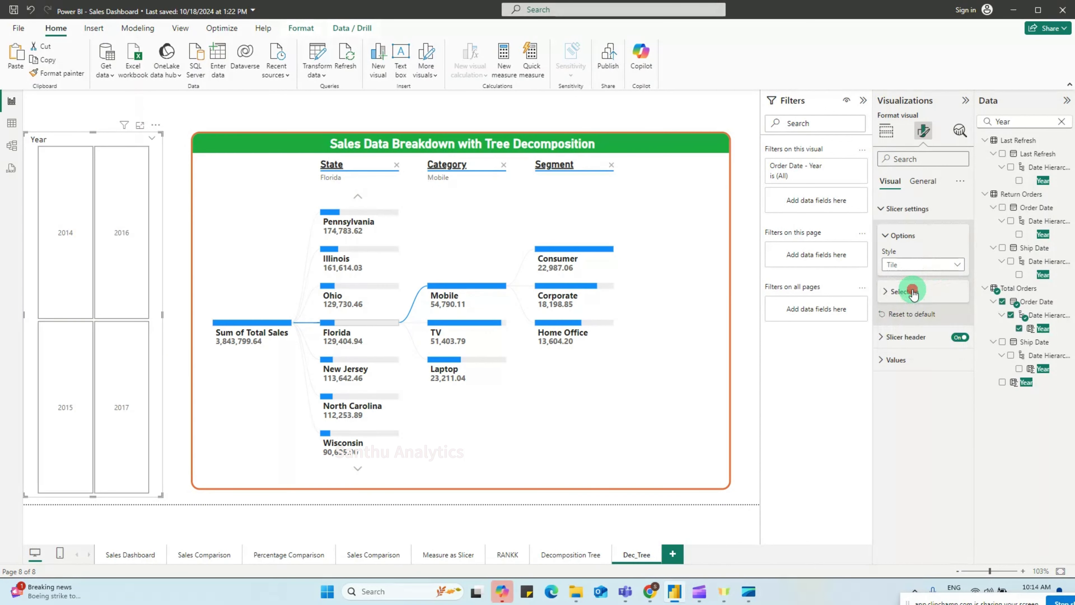
pyautogui.moveTo(160, 493); pyautogui.dragTo(162, 320)
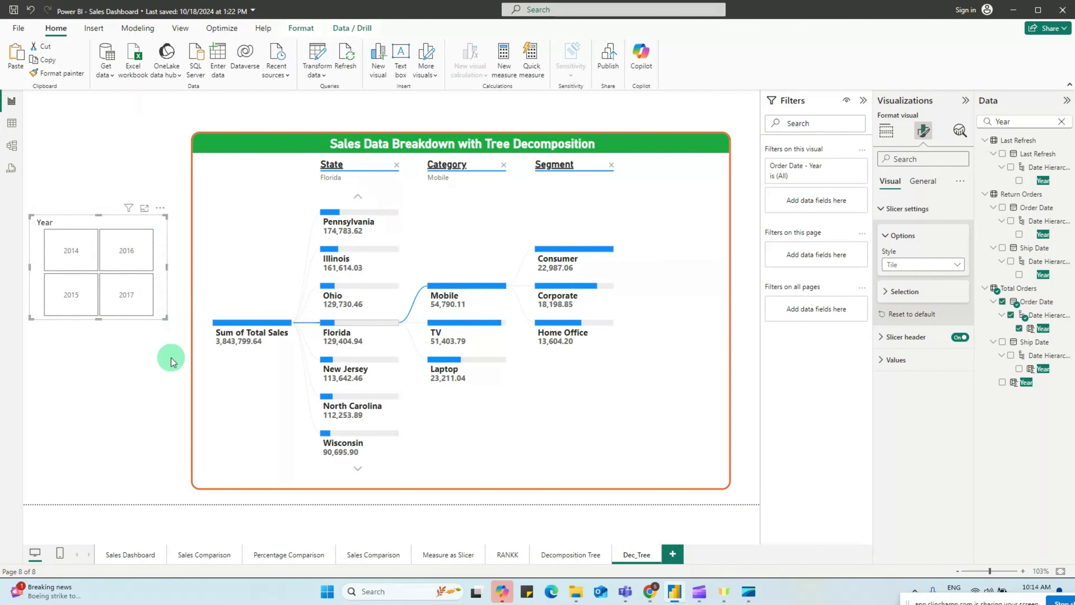
pyautogui.click(124, 375)
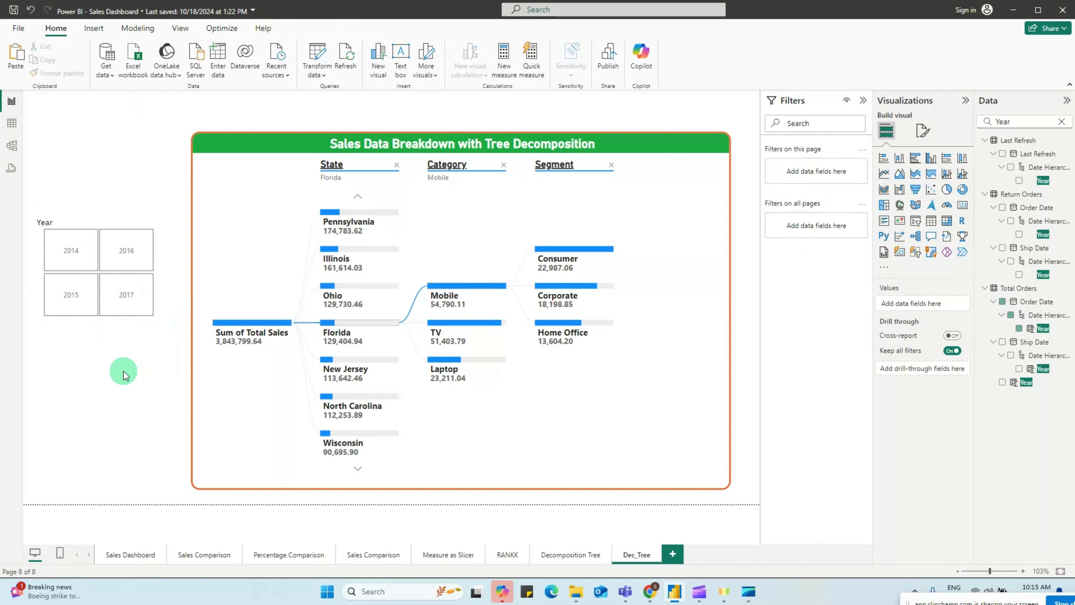
# Step: Filter the decomposition tree to 2014 and switch the year filter to 2017, checking California's sales
pyautogui.click(91, 269)
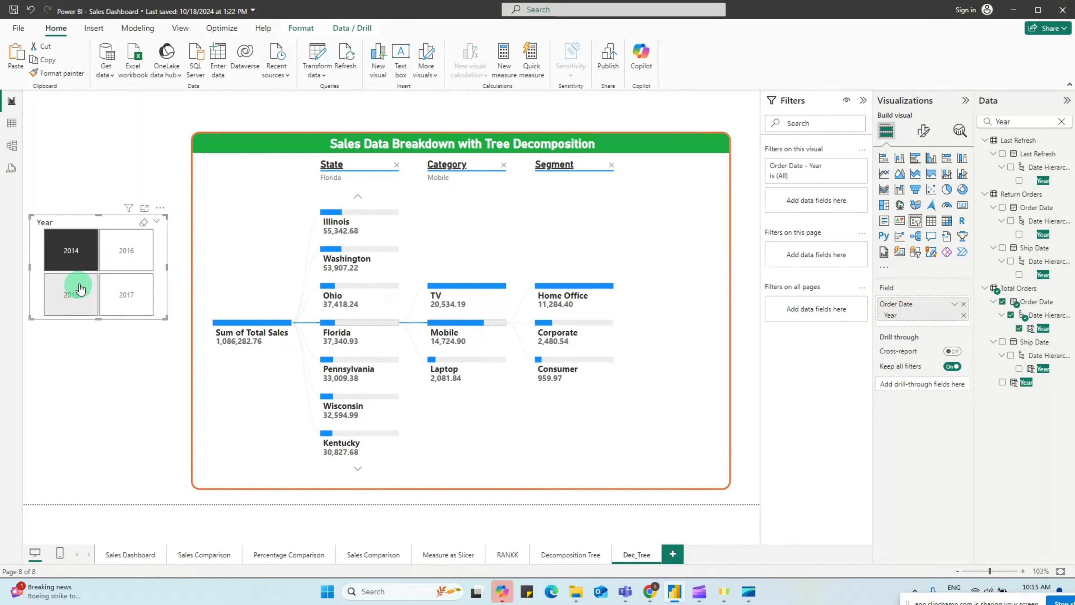
pyautogui.click(133, 301)
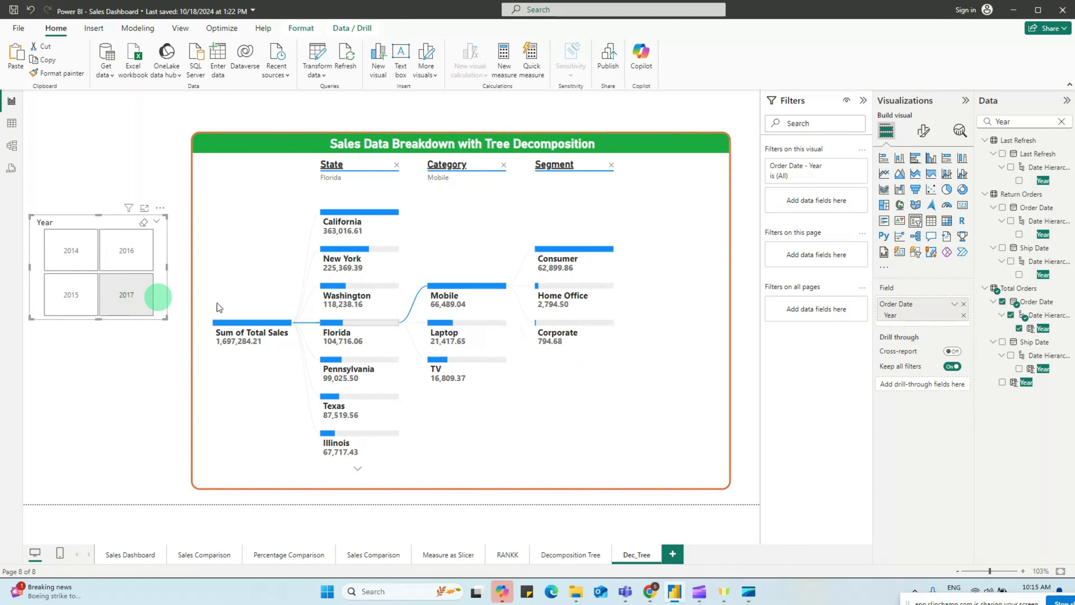
pyautogui.moveTo(365, 225)
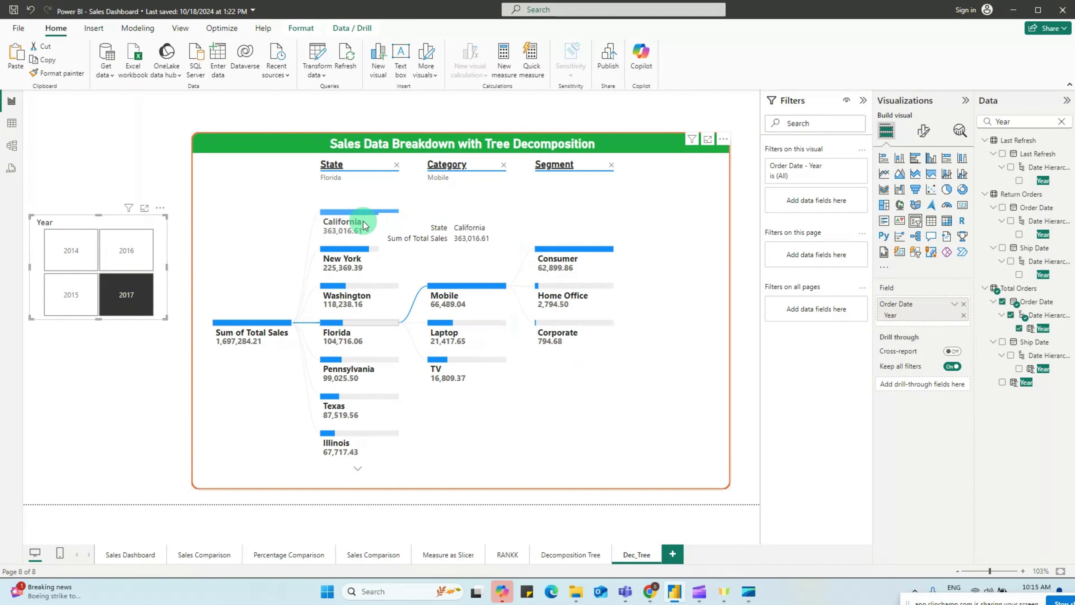
pyautogui.click(169, 183)
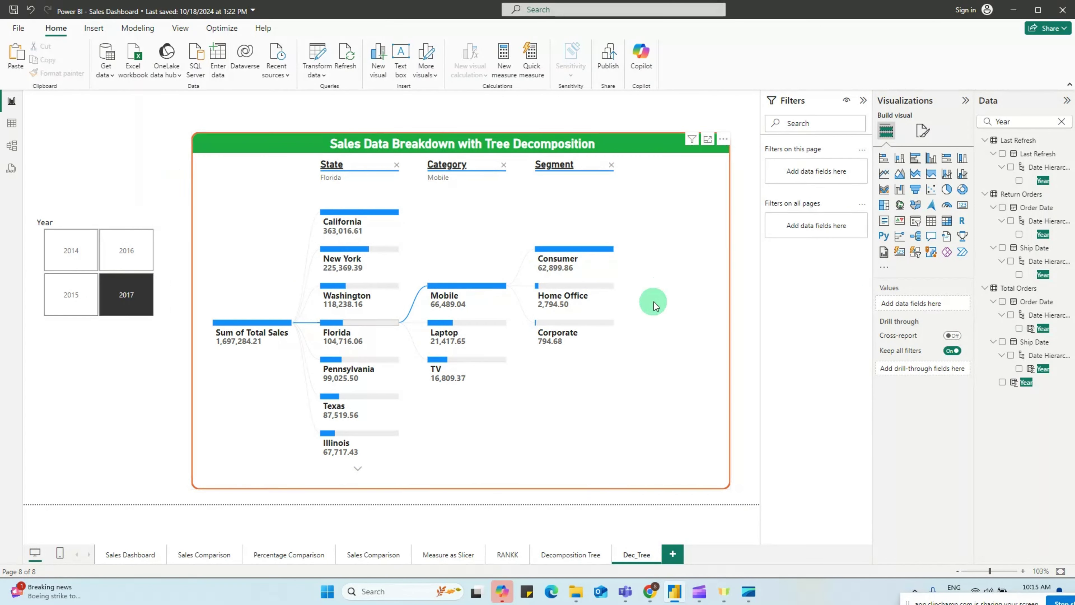